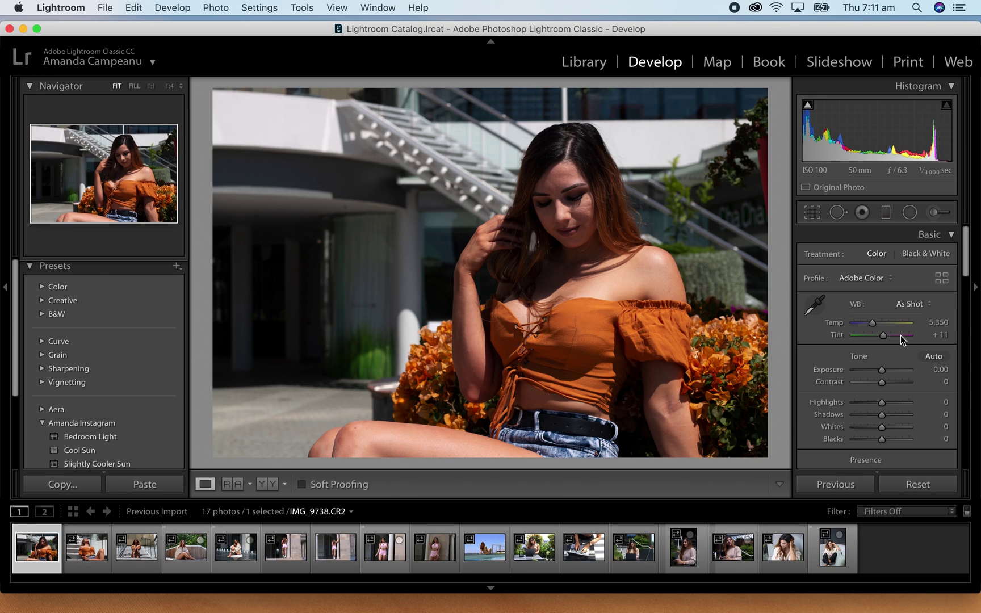
# - Set the photo's Exposure to +0.40 and Contrast to −66
pyautogui.scroll(-1, 885, 375)
pyautogui.scroll(-1, 890, 379)
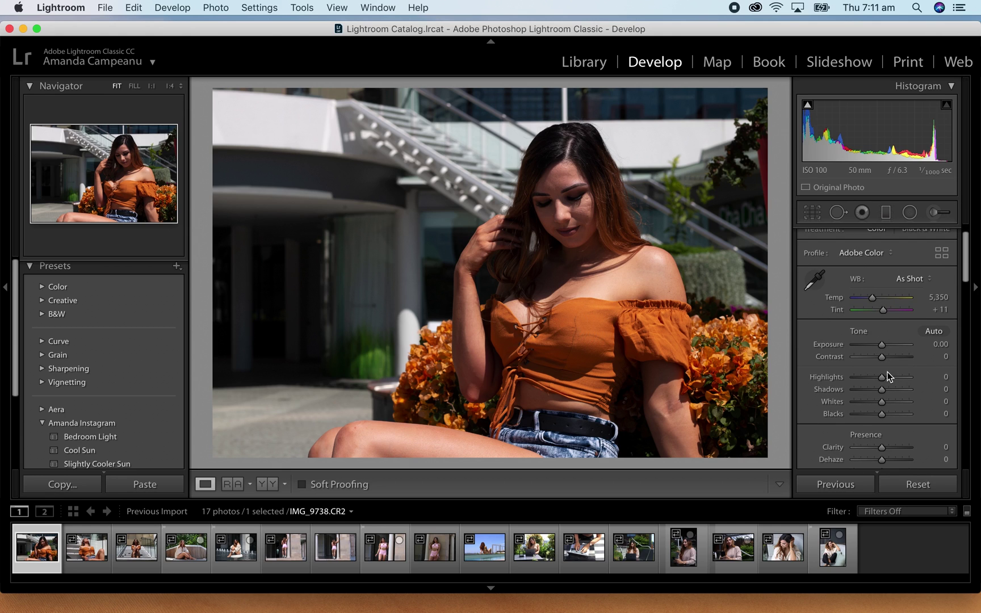
pyautogui.moveTo(882, 345); pyautogui.dragTo(864, 361)
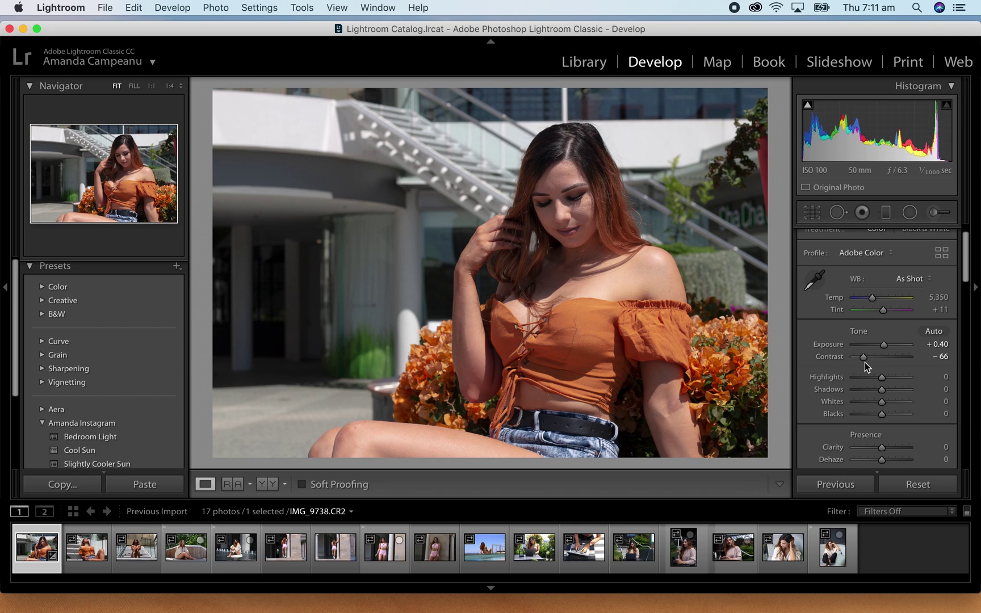
# - Set Highlights to −31, Shadows to −12, Whites to +16, Blacks to −9 and Clarity to +13
pyautogui.scroll(-1, 885, 378)
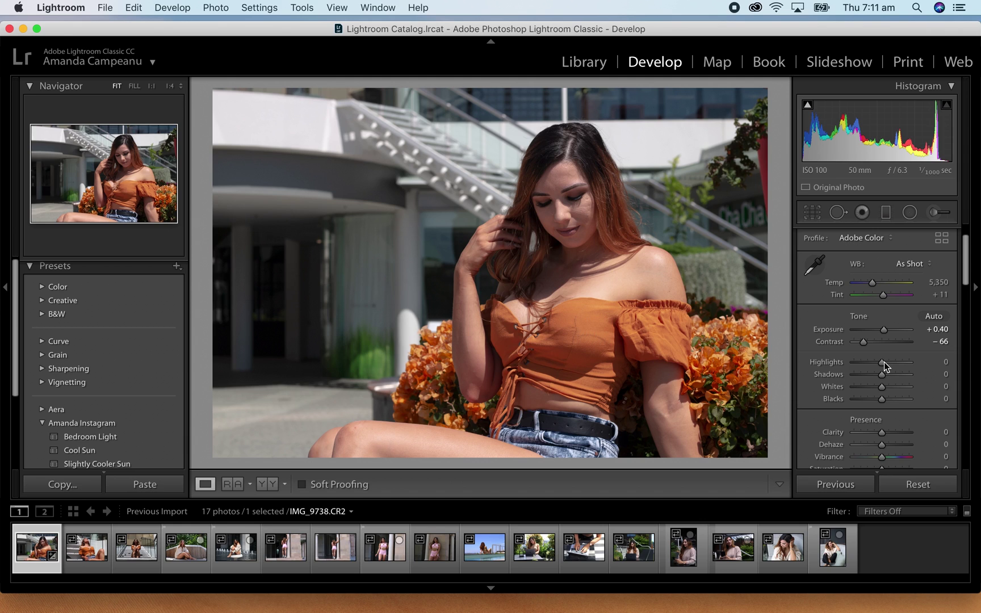
pyautogui.moveTo(885, 362); pyautogui.dragTo(885, 435)
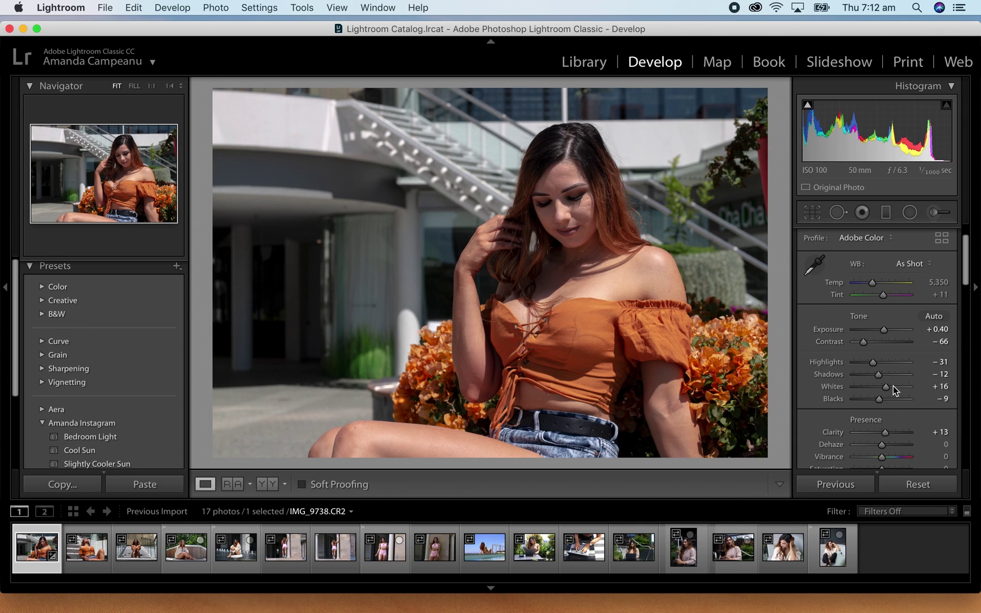
# - Raise the photo's Vibrance to +45
pyautogui.scroll(-3, 894, 384)
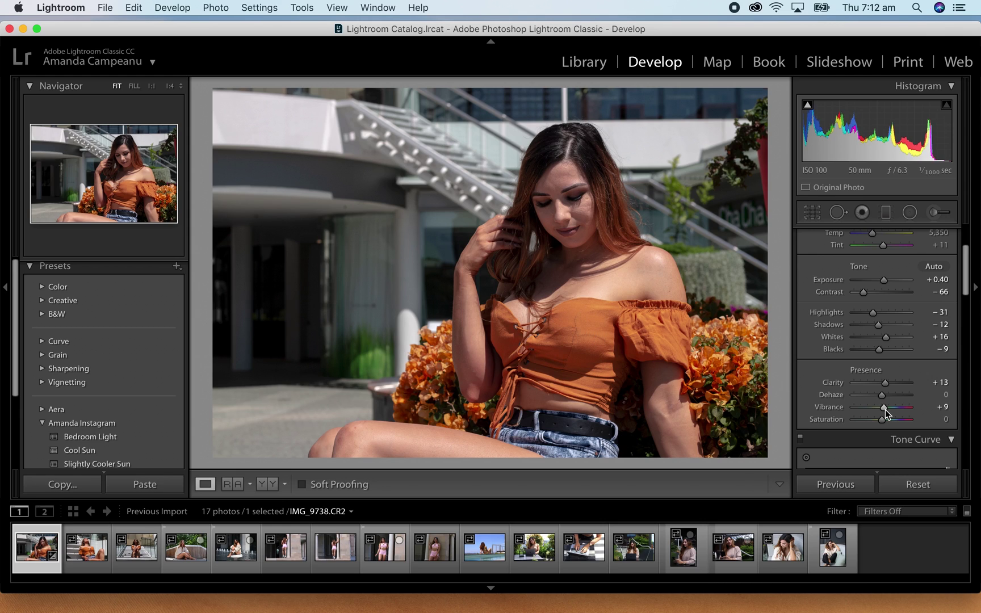
pyautogui.moveTo(886, 410); pyautogui.dragTo(893, 412)
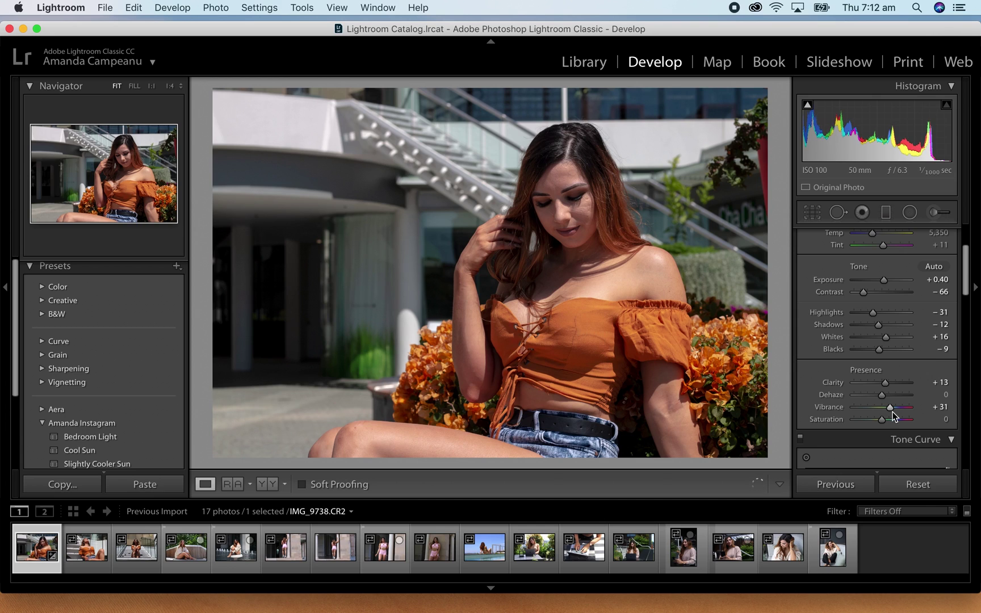
pyautogui.moveTo(894, 413); pyautogui.dragTo(895, 414)
# - Crop the photo by pulling its right edge slightly inward at full height and apply the crop
pyautogui.scroll(-3, 889, 386)
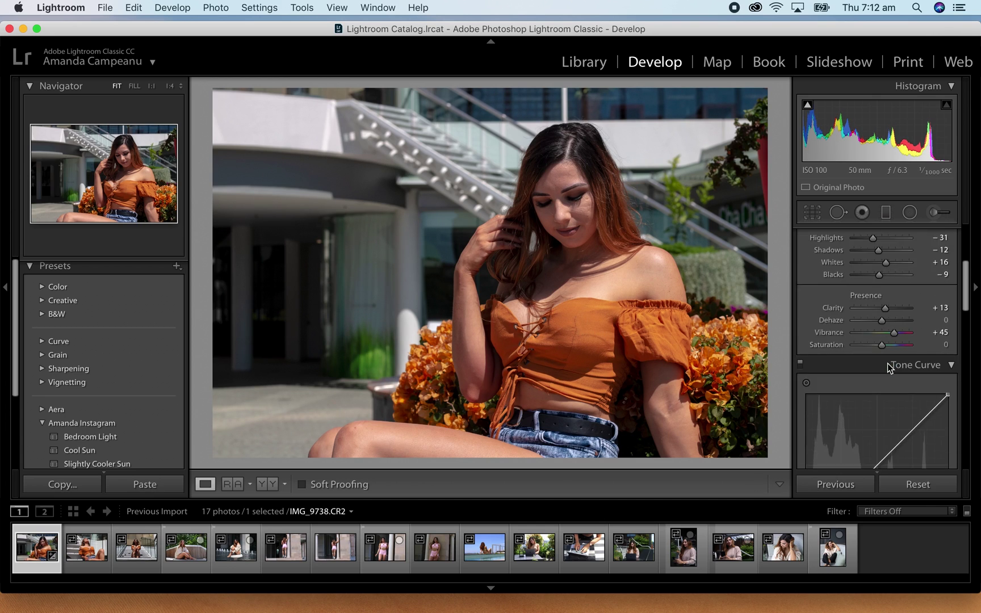
pyautogui.click(810, 217)
pyautogui.moveTo(767, 275); pyautogui.dragTo(739, 275)
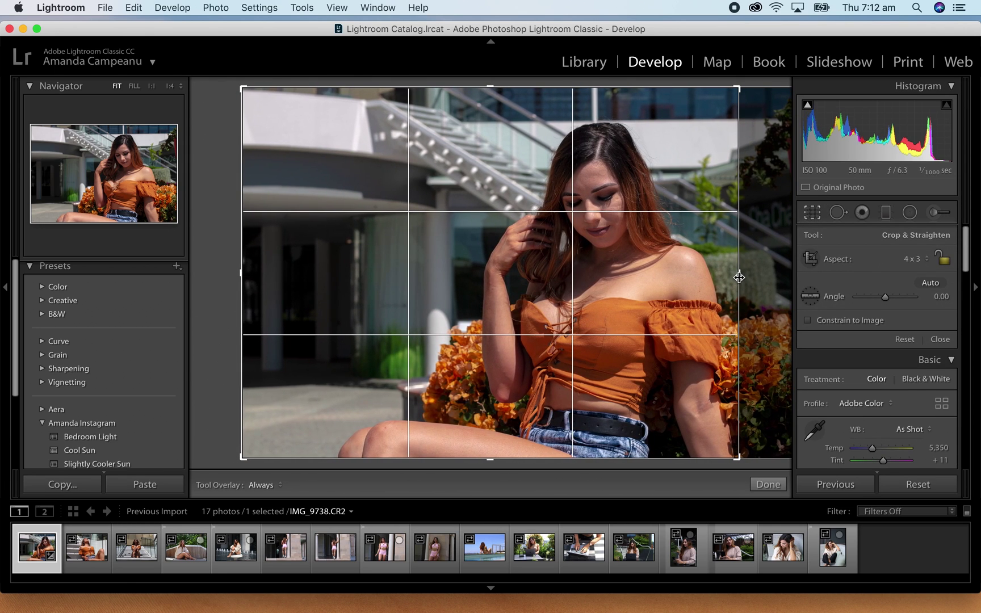
pyautogui.press('Return')
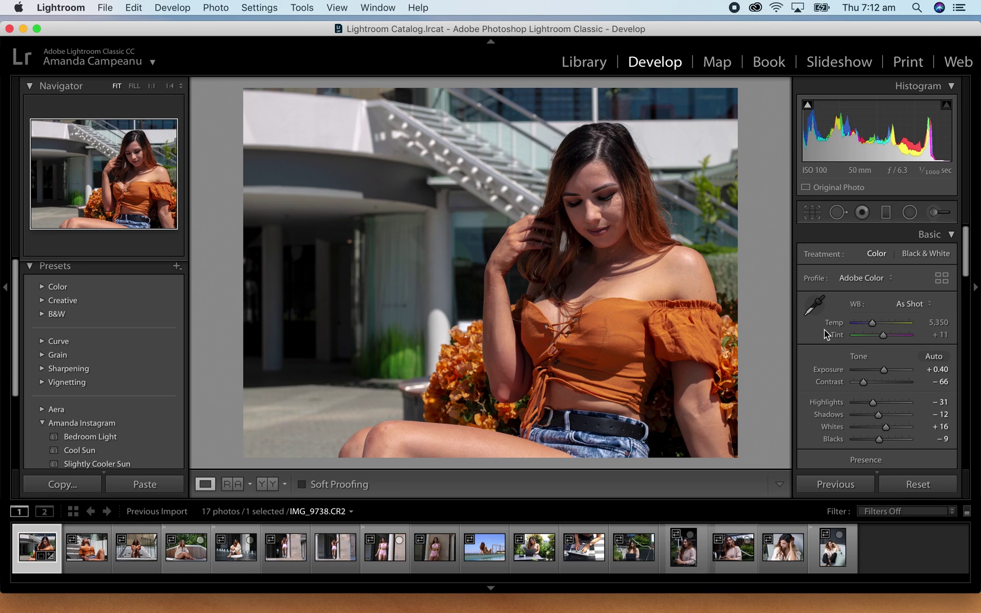
# - In the tone curve's region settings, set Highlights to −30, Lights to +13, Darks to +51 and Shadows to −16
pyautogui.scroll(-10, 888, 369)
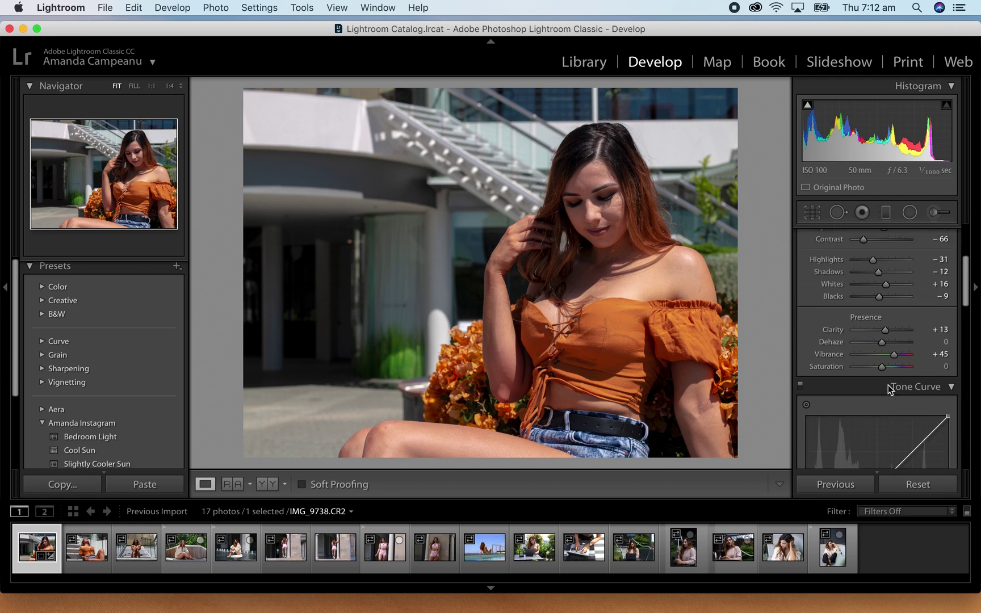
pyautogui.scroll(-8, 896, 356)
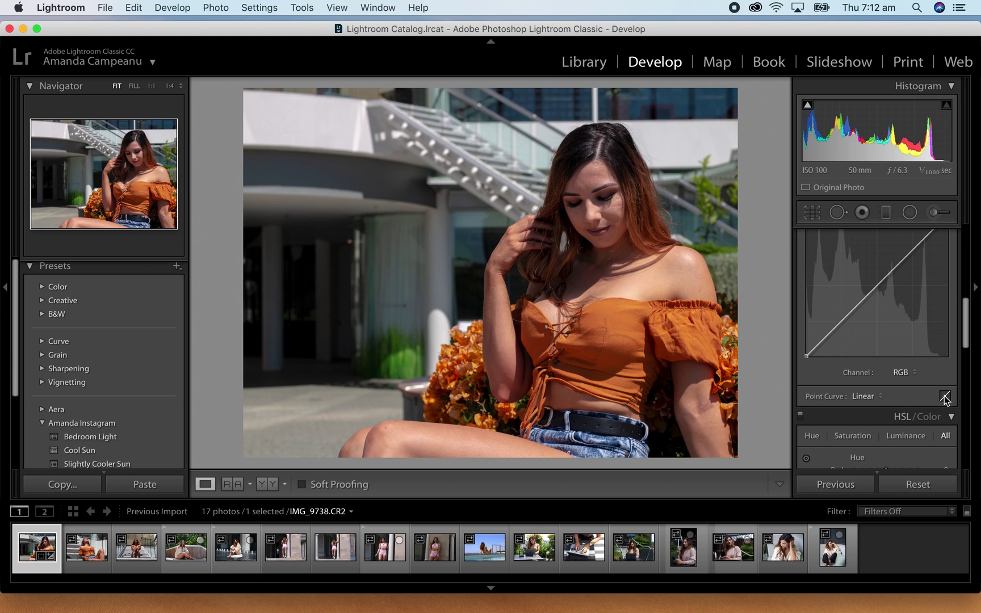
pyautogui.click(936, 397)
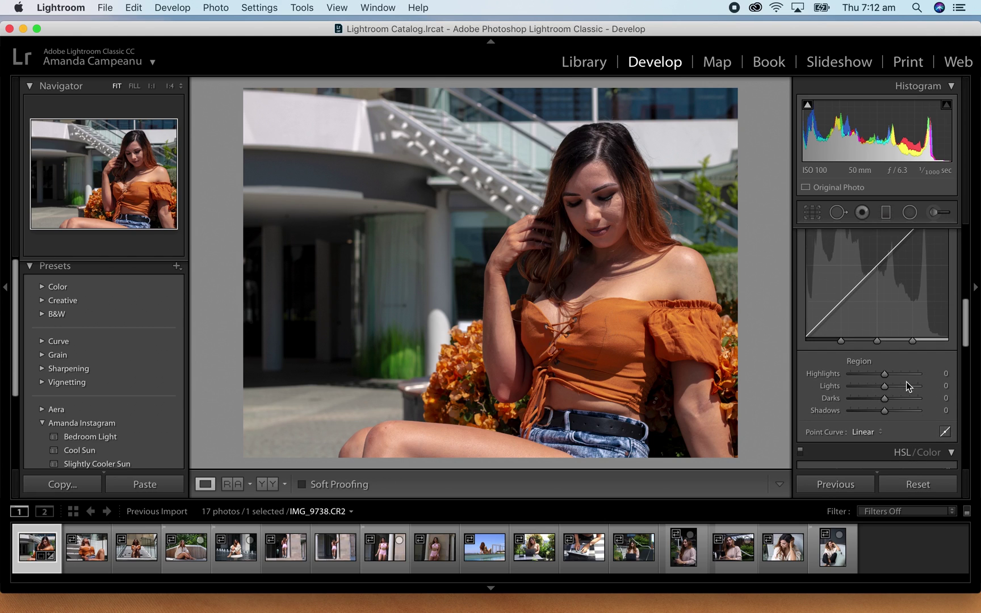
pyautogui.moveTo(884, 374); pyautogui.dragTo(881, 375)
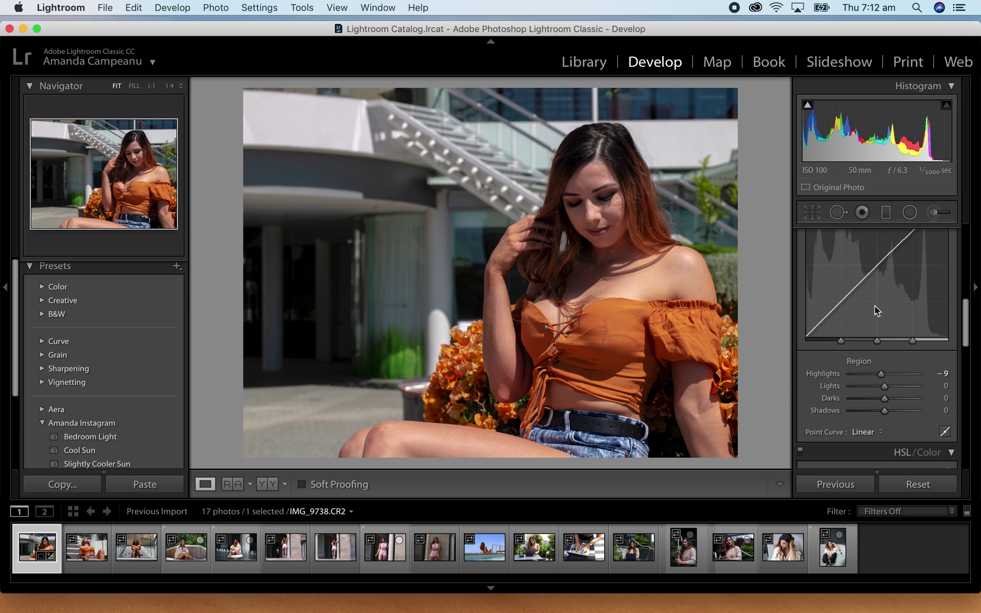
pyautogui.moveTo(881, 375); pyautogui.dragTo(899, 401)
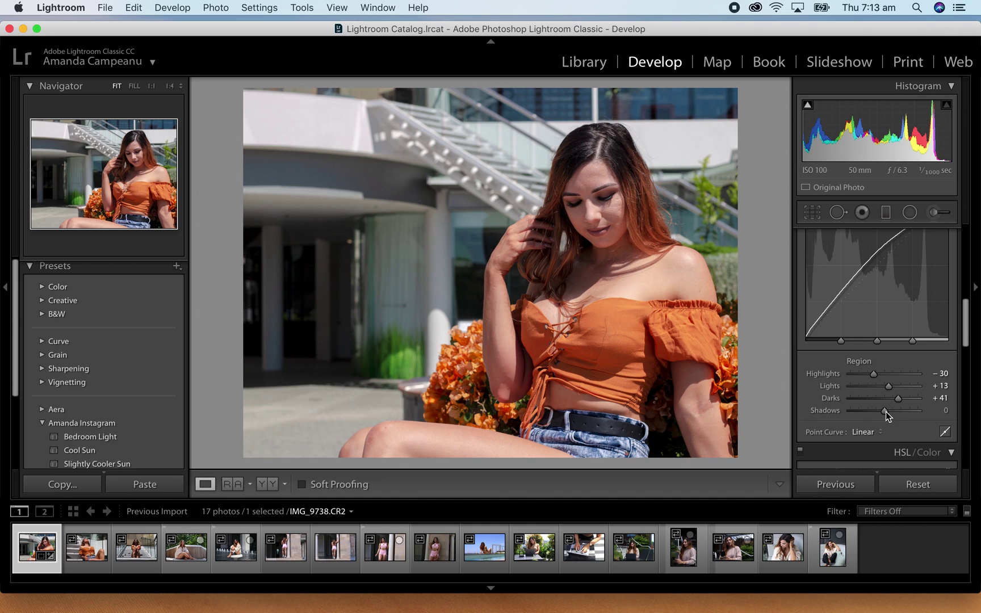
pyautogui.moveTo(886, 412); pyautogui.dragTo(904, 402)
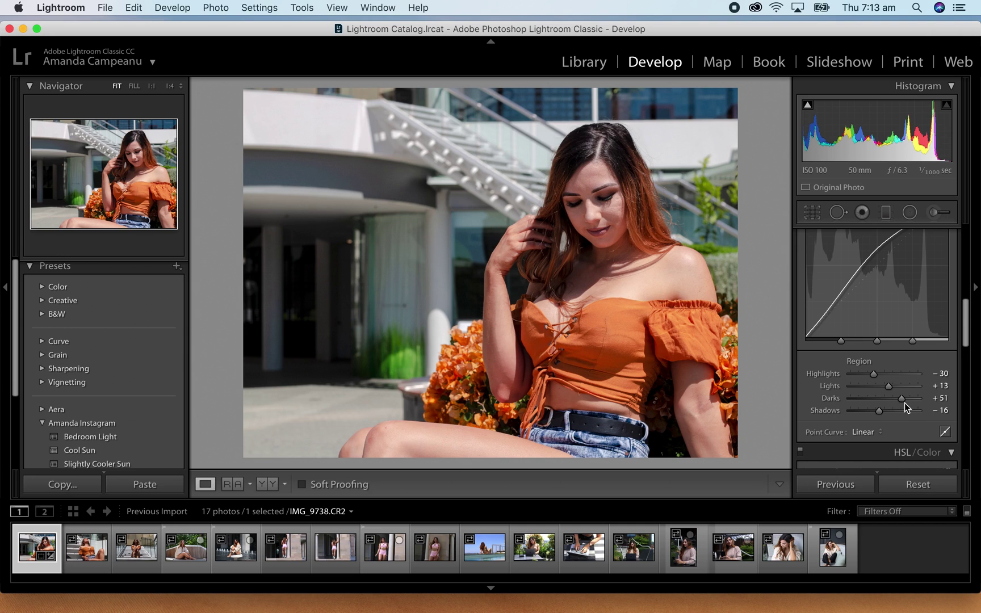
# - Compare the photo before and after side by side, then set Saturation to +3 and Vibrance to +5
pyautogui.click(268, 484)
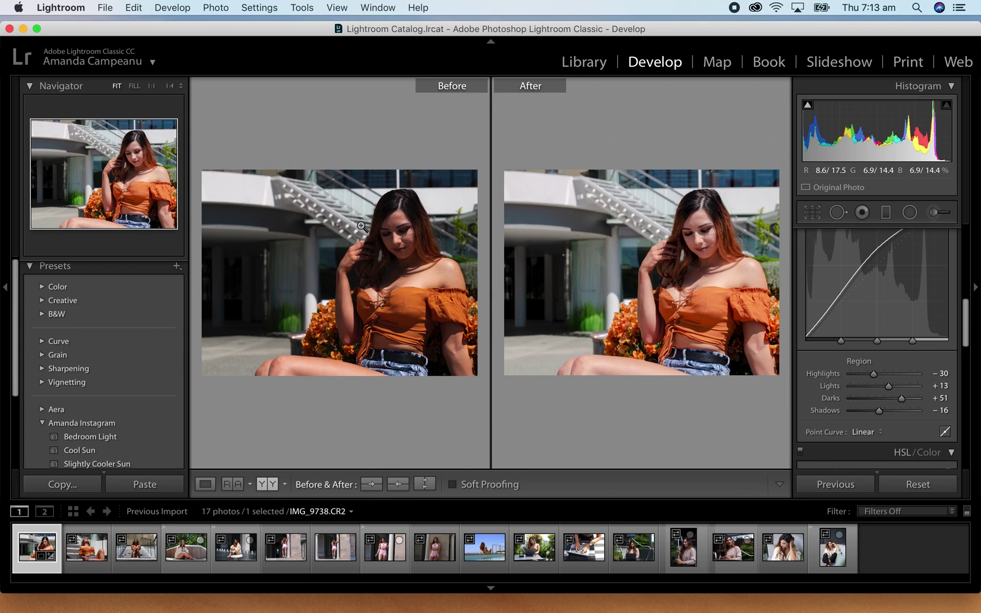
pyautogui.scroll(3, 897, 317)
pyautogui.scroll(3, 905, 319)
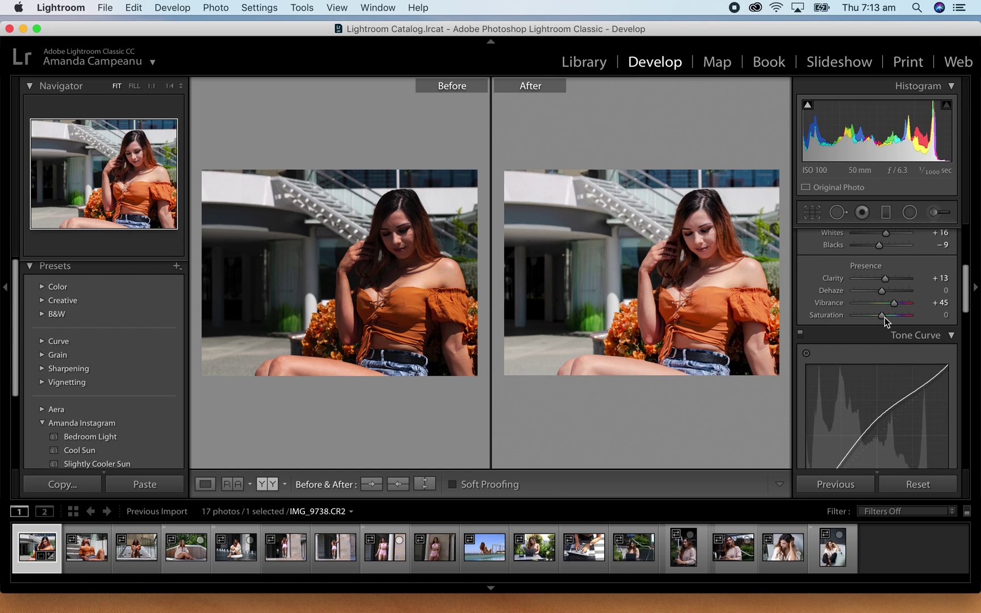
pyautogui.moveTo(881, 317); pyautogui.dragTo(887, 309)
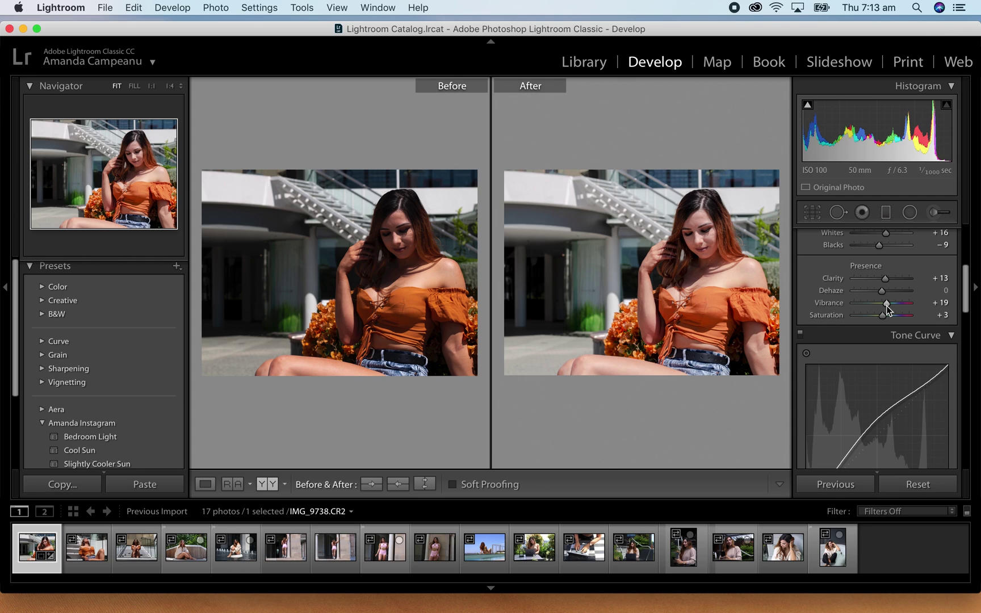
pyautogui.moveTo(884, 306); pyautogui.dragTo(883, 306)
# - Reduce the Exposure to +0.20 and return to the single-photo view
pyautogui.scroll(1, 876, 290)
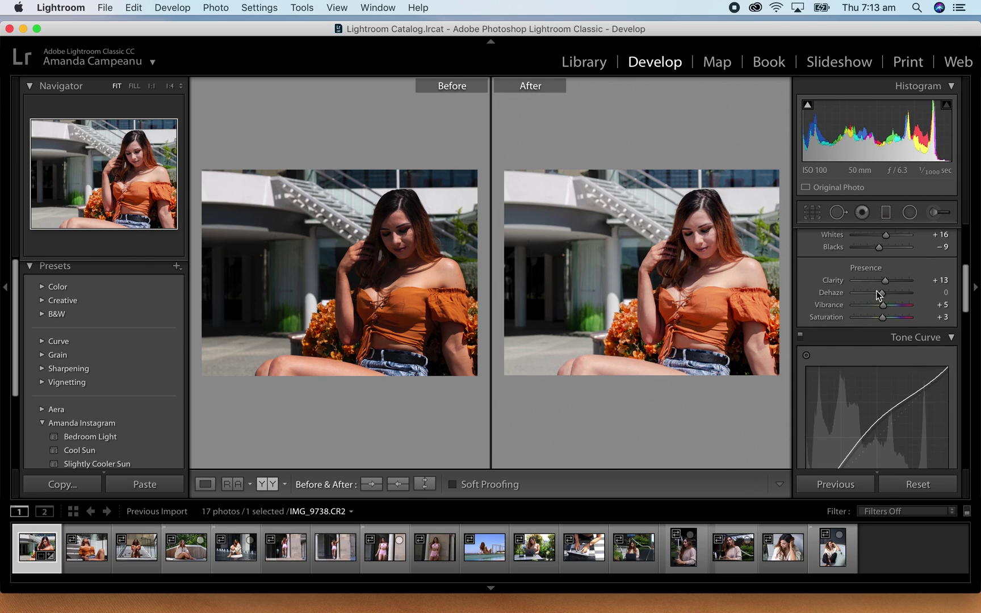
pyautogui.scroll(6, 875, 290)
pyautogui.scroll(-1, 891, 341)
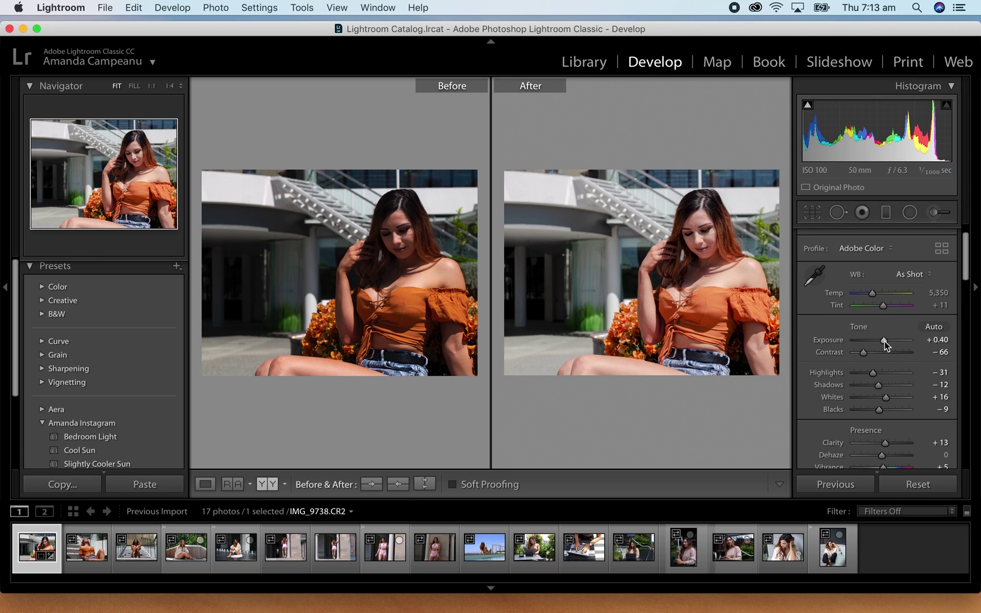
pyautogui.moveTo(884, 342); pyautogui.dragTo(884, 341)
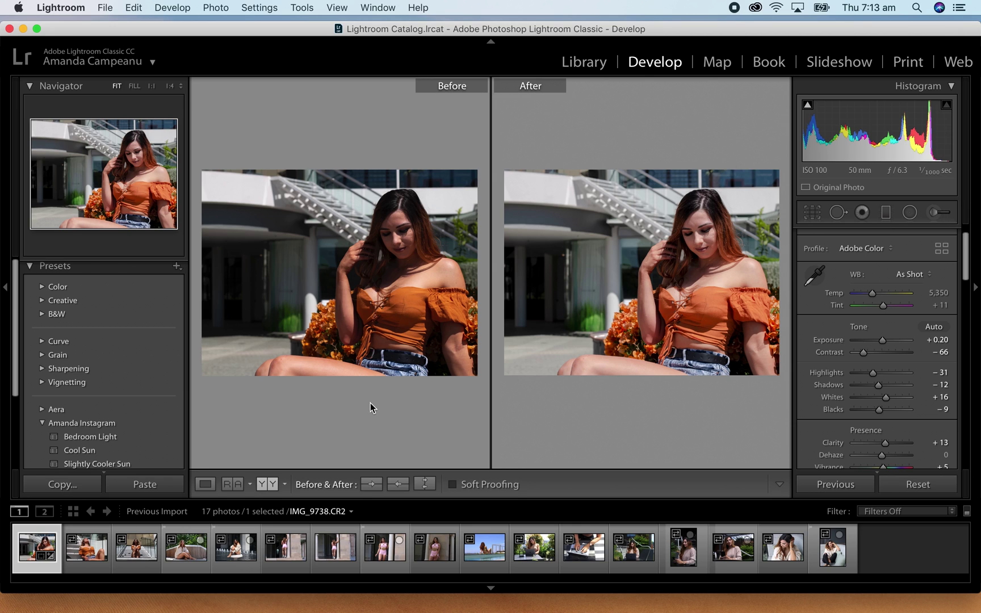
pyautogui.click(205, 485)
# - Switch the tone curve to point editing on the Red channel and add highlight, midtone and shadow points, pulling the shadow point to 21.6 / 18.0 %
pyautogui.scroll(-10, 880, 363)
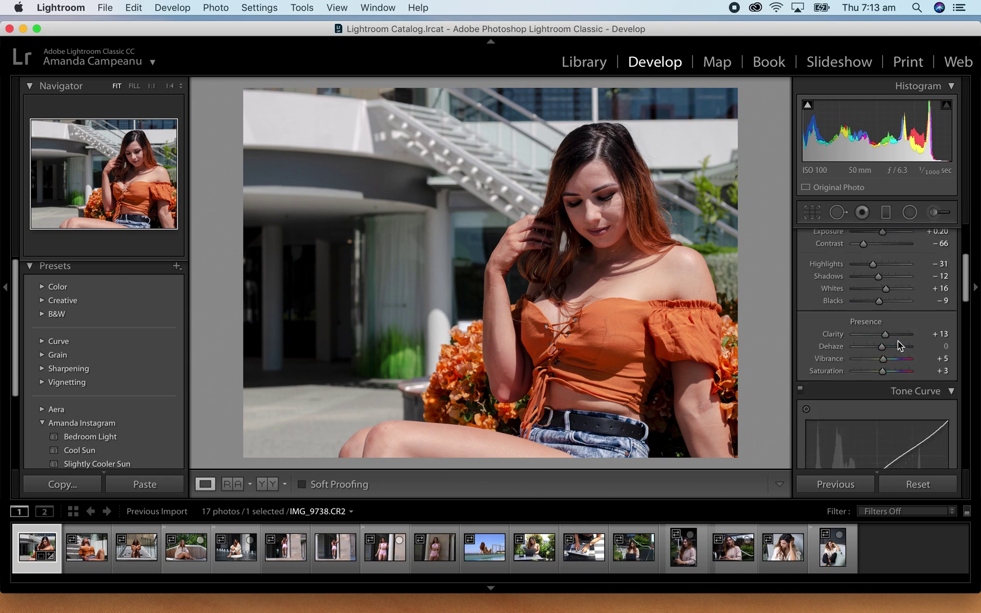
pyautogui.scroll(-5, 925, 341)
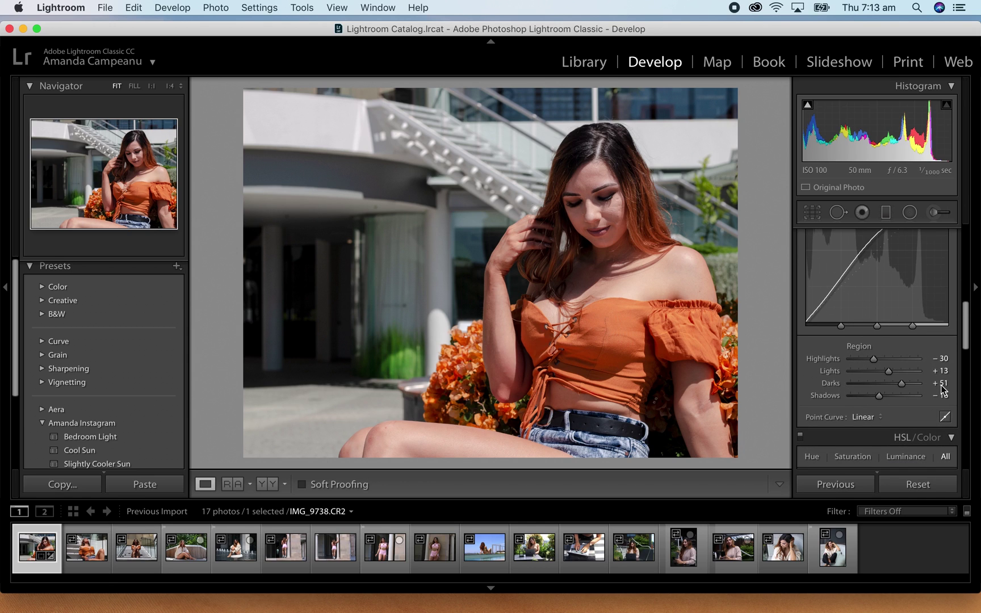
pyautogui.click(943, 415)
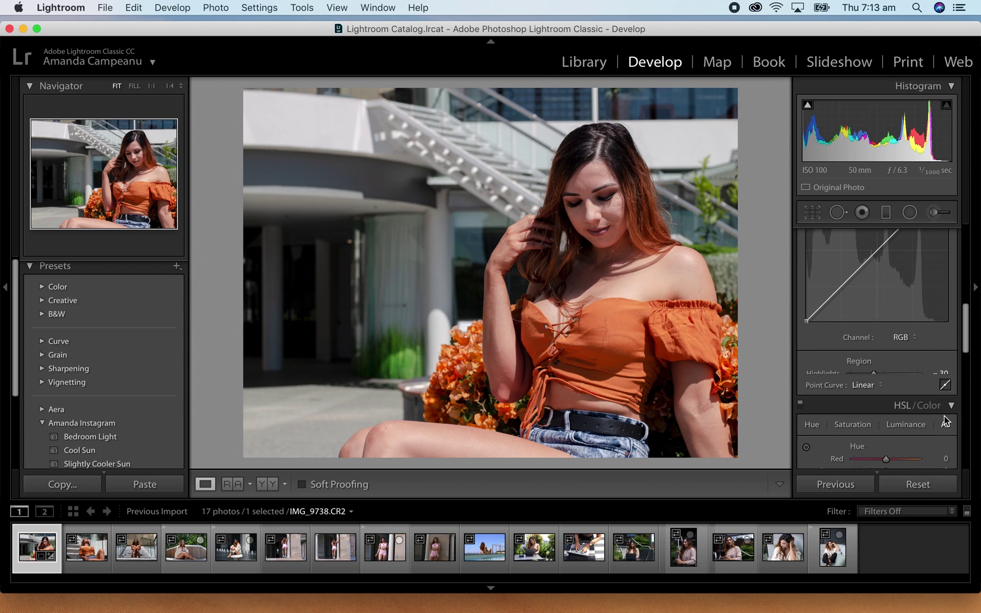
pyautogui.click(905, 335)
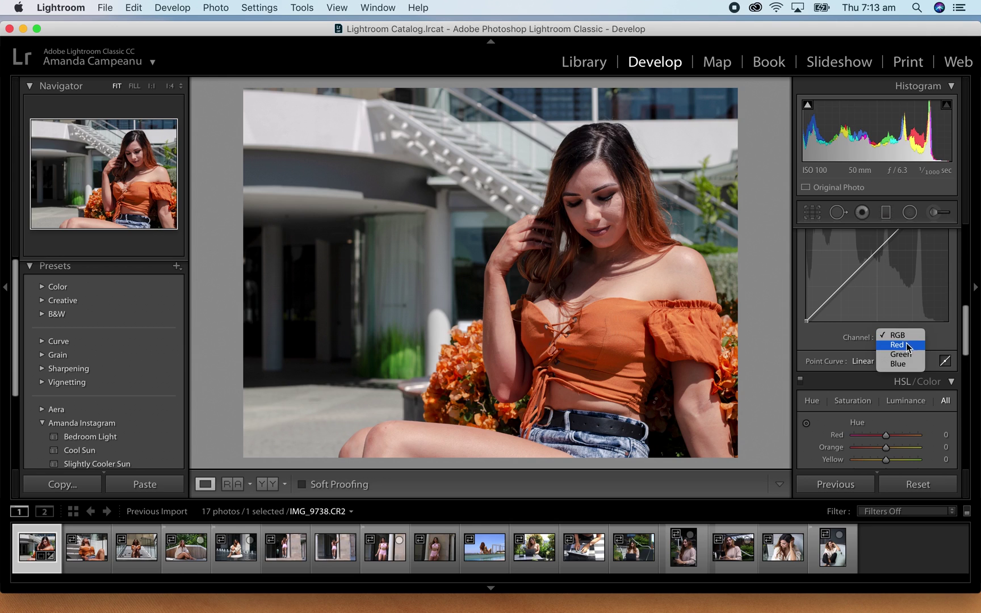
pyautogui.click(905, 345)
pyautogui.scroll(2, 907, 340)
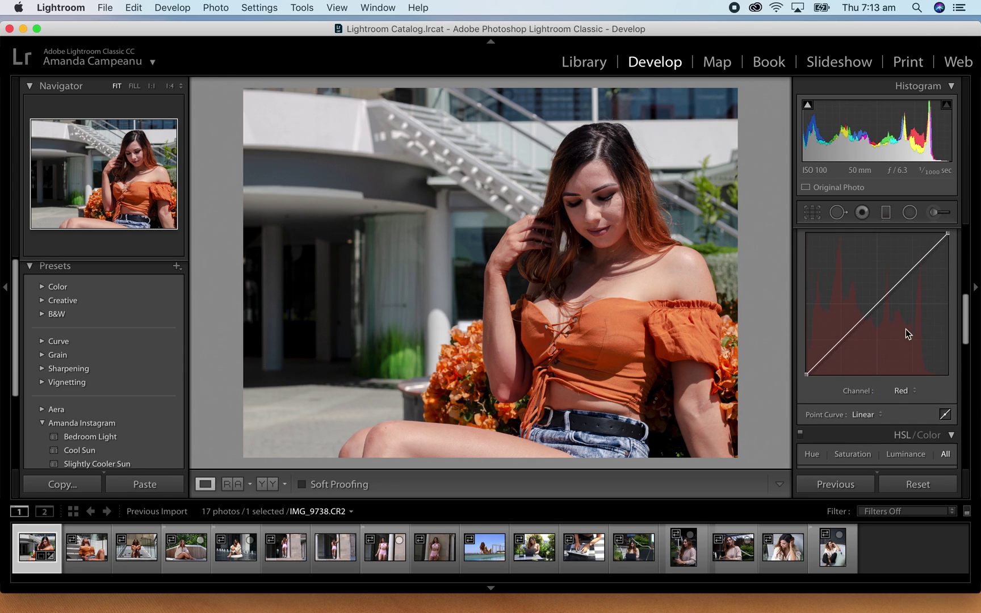
pyautogui.click(920, 263)
pyautogui.click(885, 296)
pyautogui.moveTo(885, 296); pyautogui.dragTo(884, 300)
pyautogui.moveTo(836, 345); pyautogui.dragTo(837, 349)
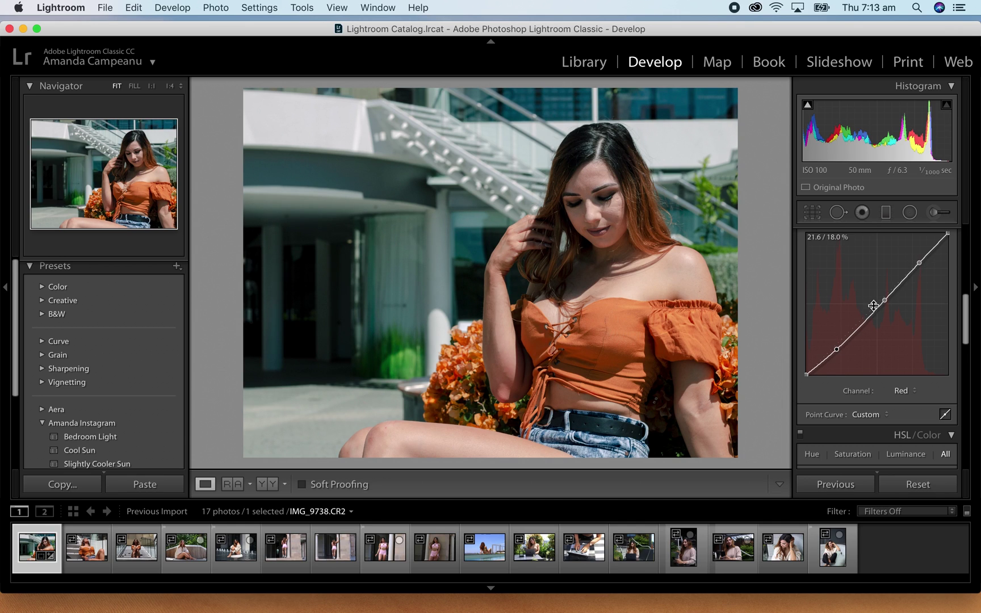
# - Fine-tune the red curve's points to 78.0 / 79.2 % in the highlights, 52.9 / 51.4 % in the midtones and 19.6 / 19.6 % in the shadows
pyautogui.click(920, 265)
pyautogui.moveTo(920, 263); pyautogui.dragTo(918, 264)
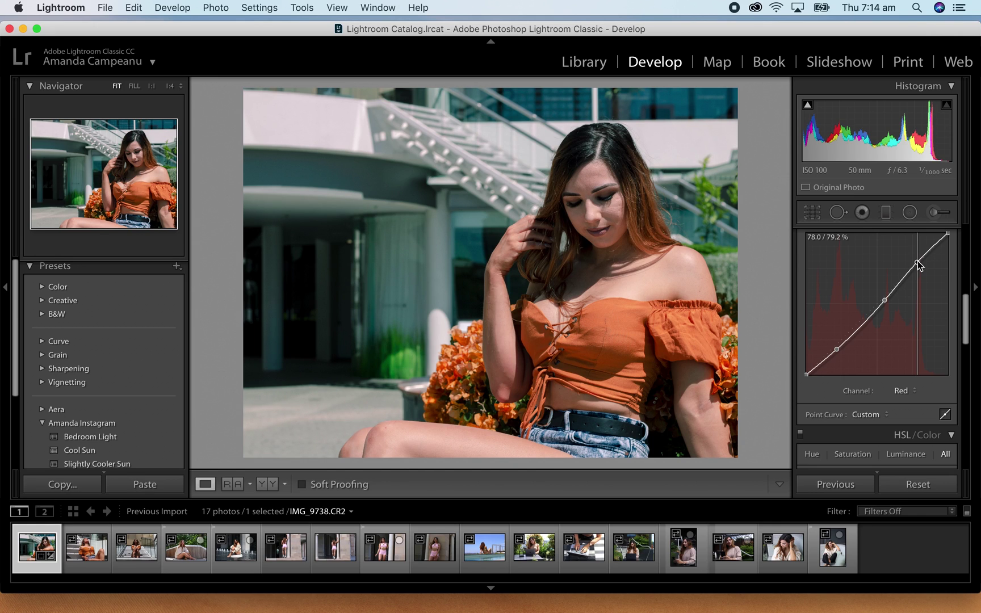
pyautogui.click(884, 302)
pyautogui.moveTo(884, 302); pyautogui.dragTo(881, 301)
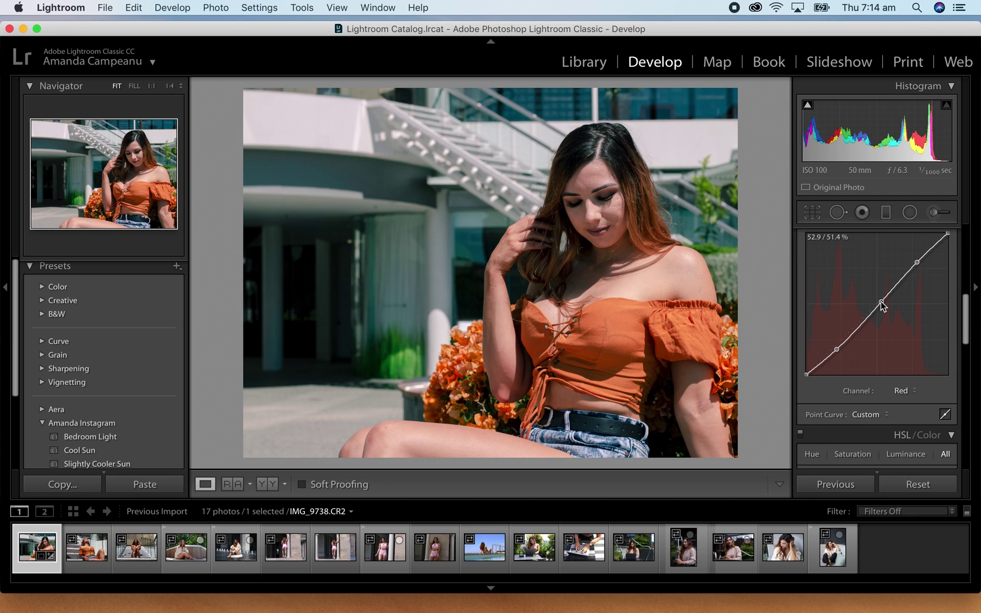
pyautogui.moveTo(835, 350); pyautogui.dragTo(834, 348)
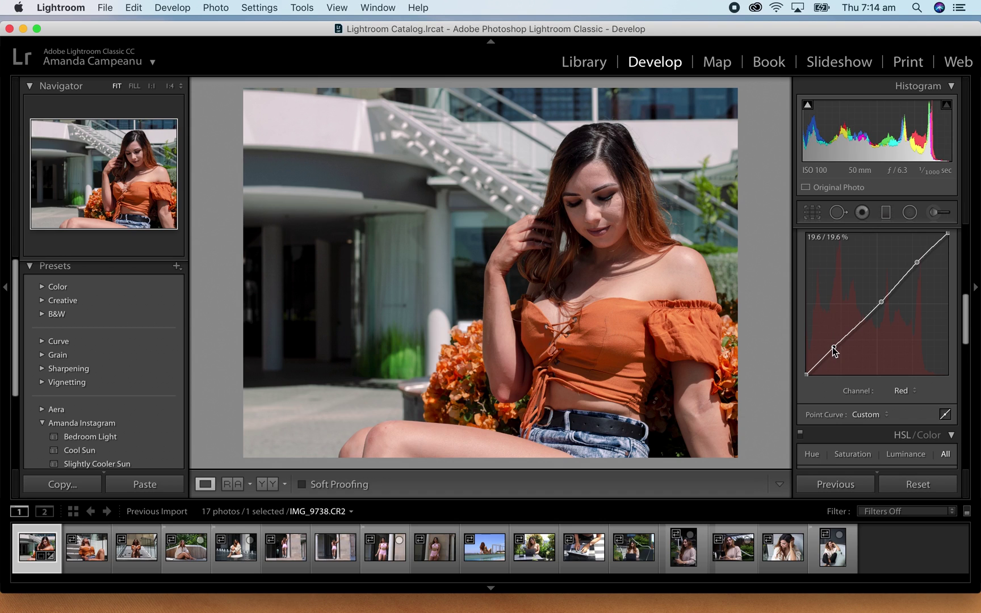
# - Choose the Blue channel of the point curve and add highlight, midtone and shadow points, slightly lowering the midtones
pyautogui.click(913, 391)
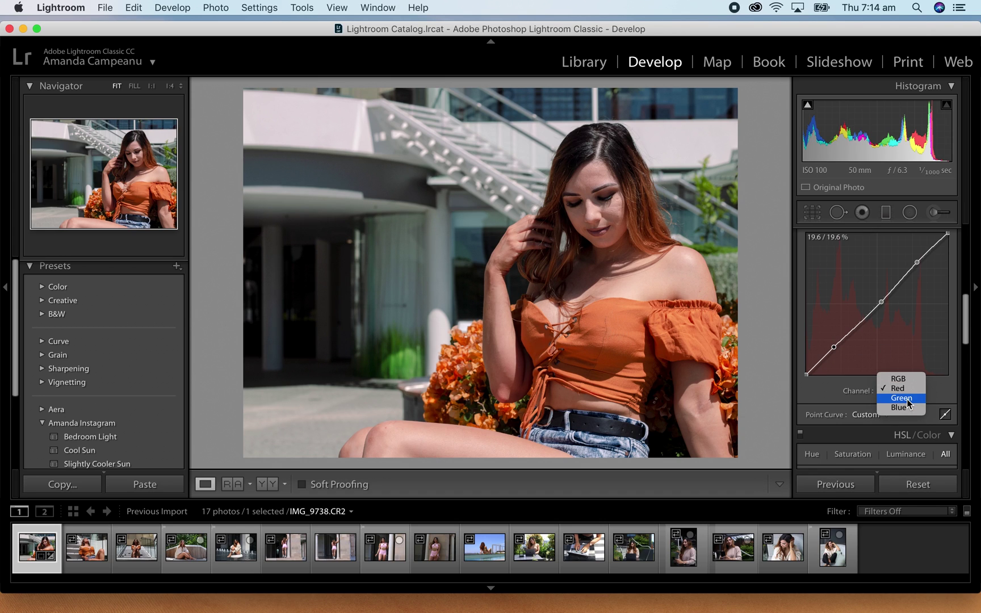
pyautogui.click(904, 406)
pyautogui.click(916, 265)
pyautogui.moveTo(878, 301); pyautogui.dragTo(877, 306)
pyautogui.click(830, 351)
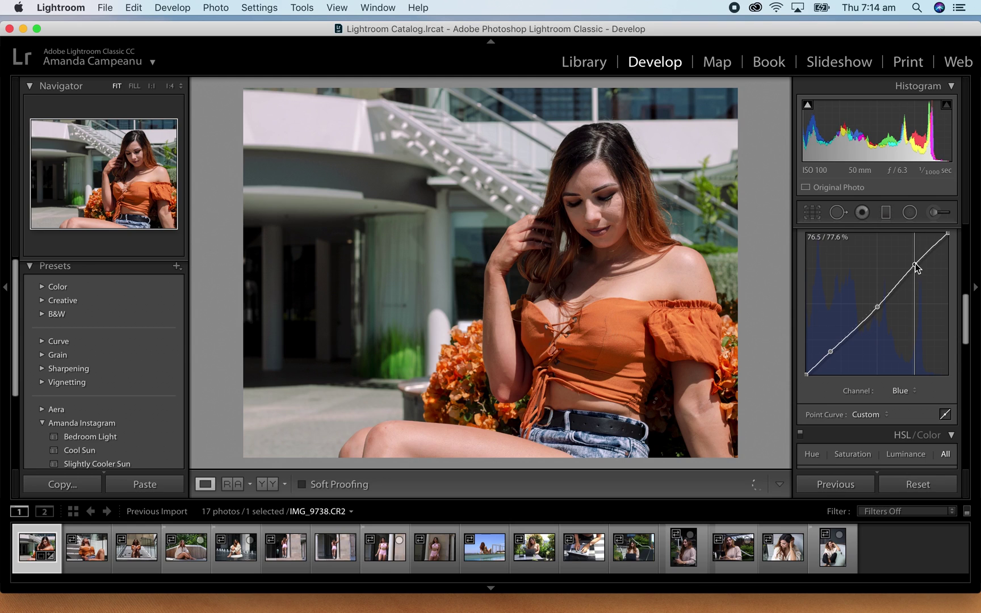
# - Adjust the blue curve's highlight point to 75.3 / 78.0 %, shift the midtone point slightly darker along the curve, and set the shadow point to 16.5 / 17.6 %
pyautogui.moveTo(915, 263); pyautogui.dragTo(913, 265)
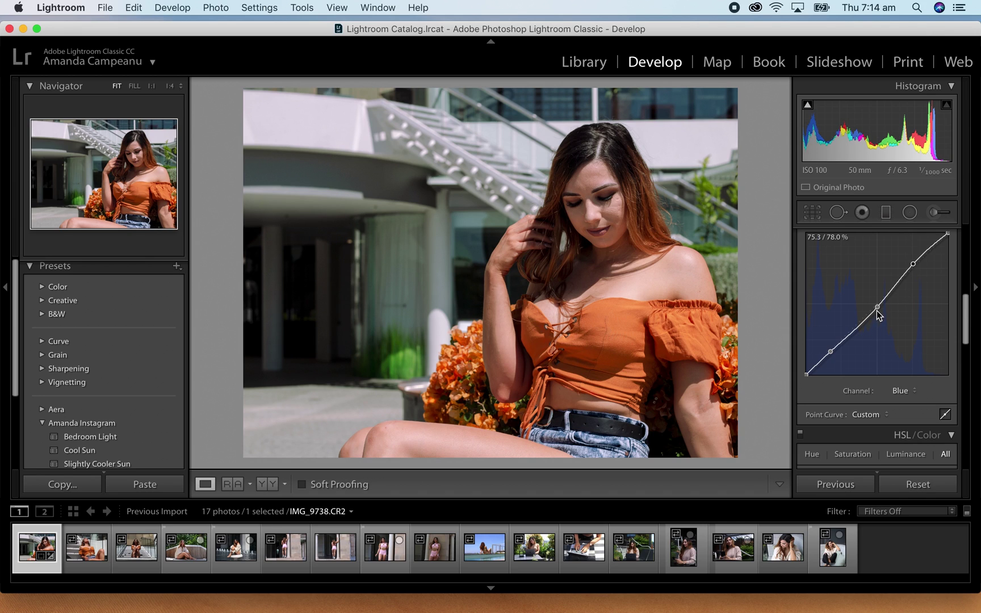
pyautogui.moveTo(878, 308); pyautogui.dragTo(875, 310)
pyautogui.moveTo(875, 310); pyautogui.dragTo(873, 310)
pyautogui.moveTo(831, 353); pyautogui.dragTo(829, 349)
pyautogui.moveTo(829, 349); pyautogui.dragTo(830, 353)
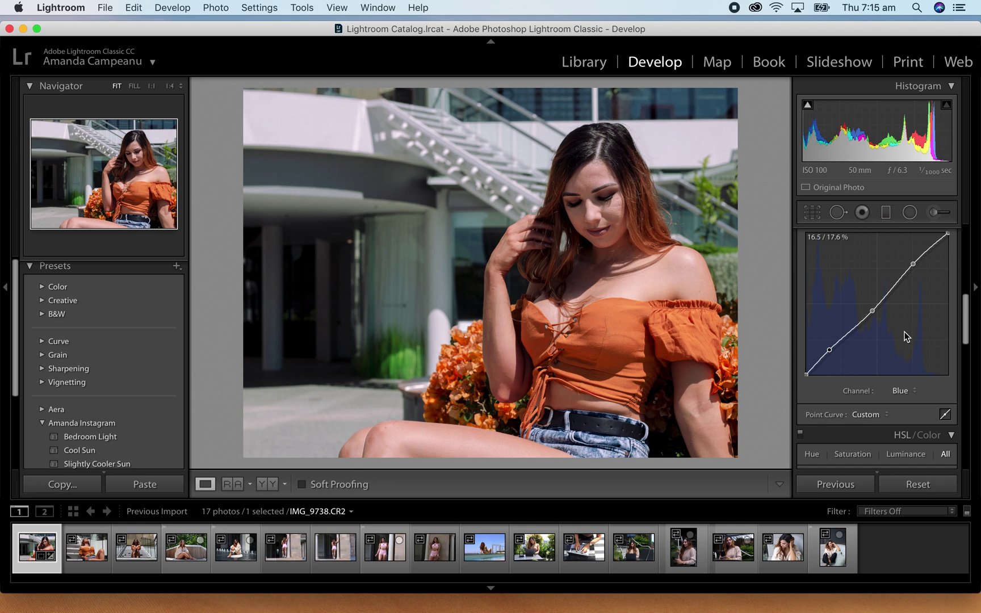
pyautogui.scroll(-5, 907, 347)
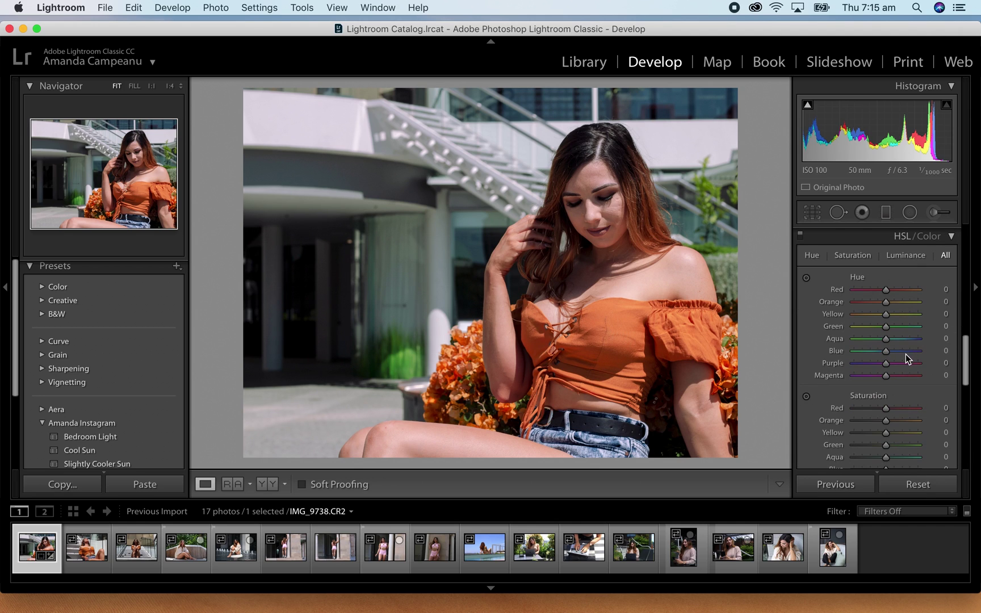
# - Lower the HSL saturation of green and blue to -45 each
pyautogui.scroll(-1, 912, 338)
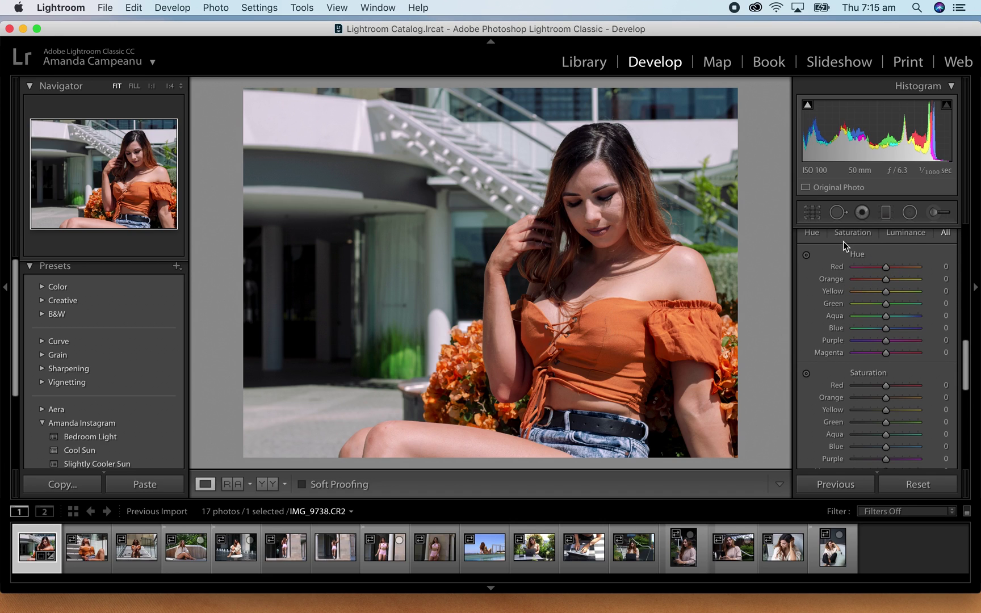
pyautogui.scroll(-1, 898, 344)
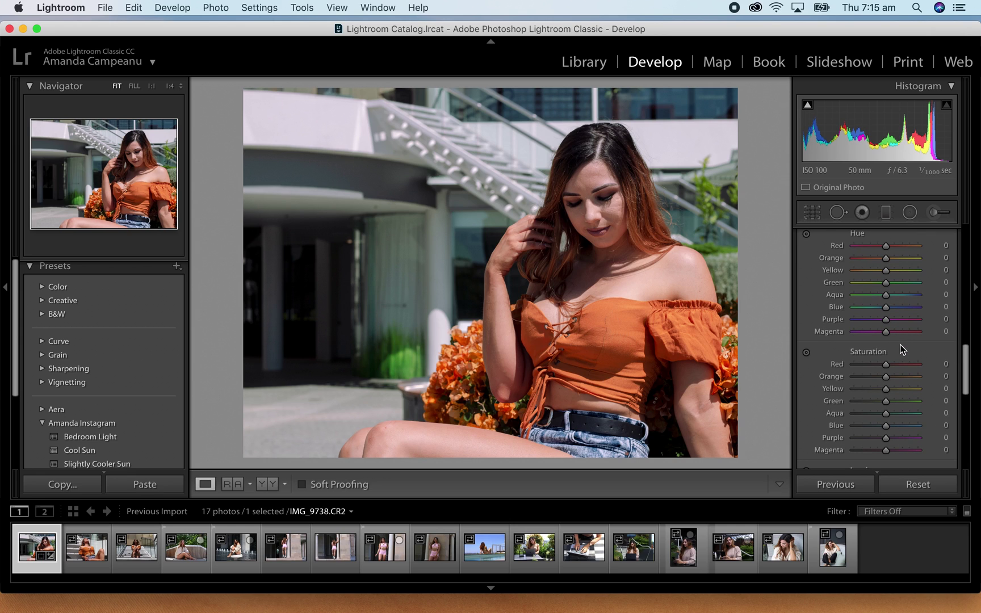
pyautogui.scroll(-7, 897, 344)
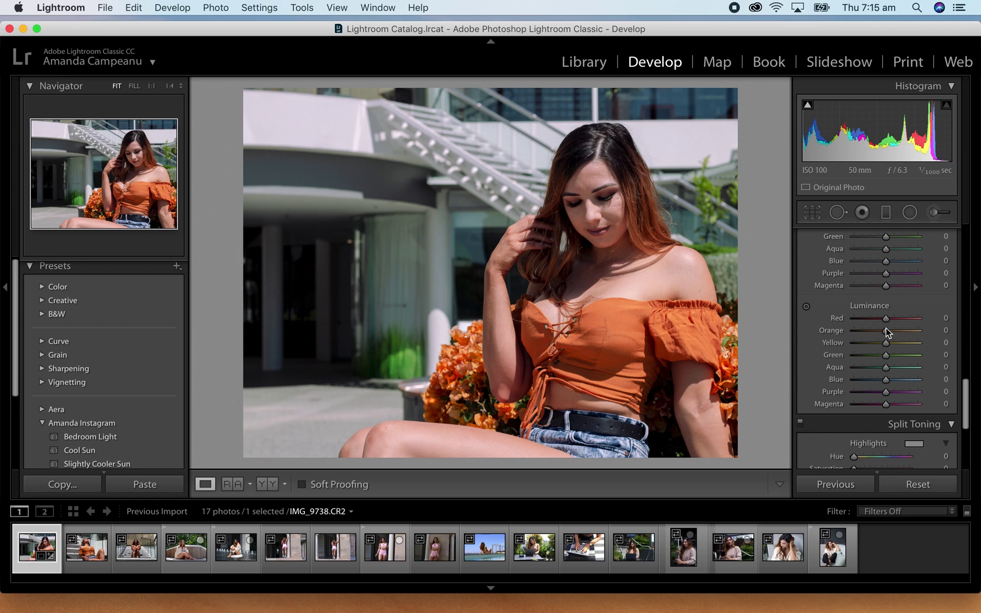
pyautogui.moveTo(886, 262); pyautogui.dragTo(873, 240)
# - Compare the edited photo with its original side by side, and return to the single-photo view
pyautogui.scroll(-4, 901, 303)
pyautogui.scroll(-3, 902, 309)
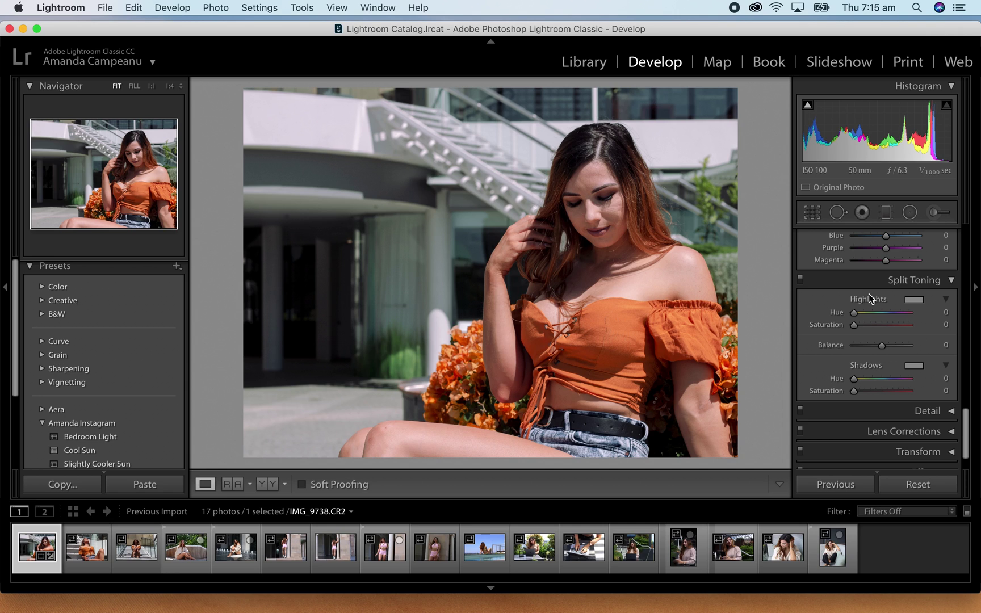
pyautogui.click(273, 484)
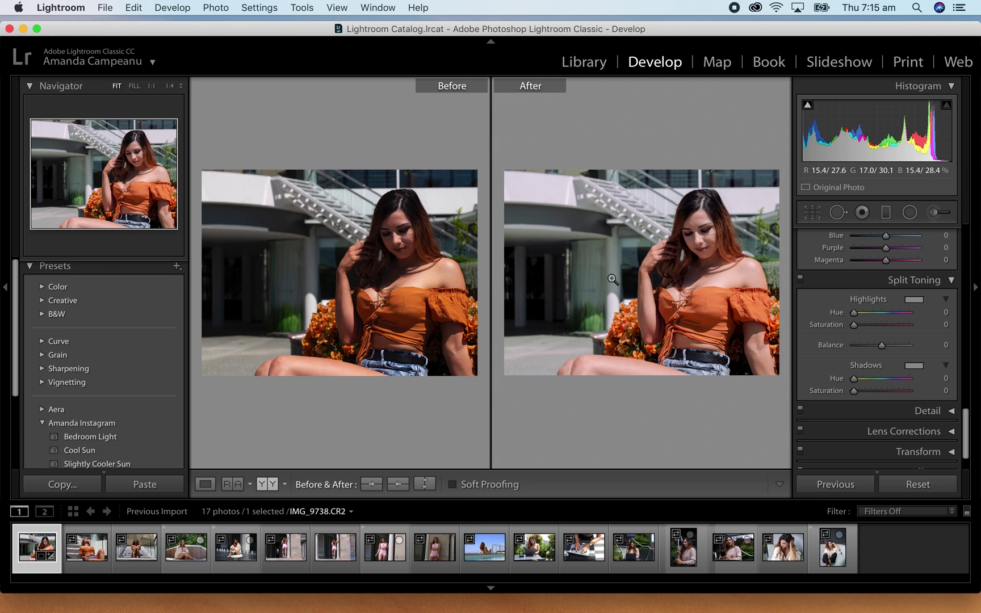
pyautogui.click(205, 484)
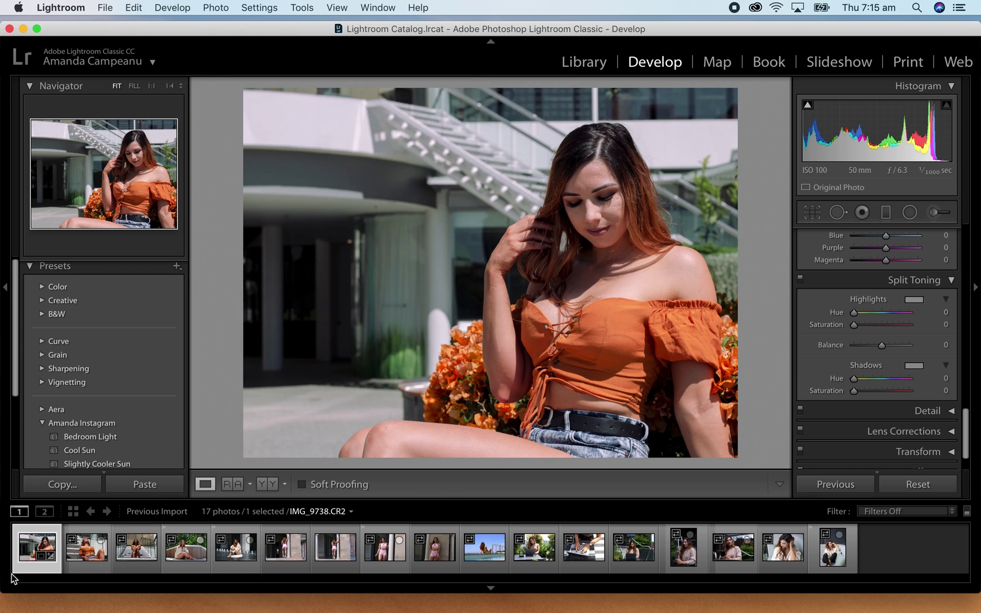
# - Copy the first photo's develop settings, leaving out crop, transform and local adjustments, and paste them onto IMG_9802.CR2
pyautogui.click(91, 555)
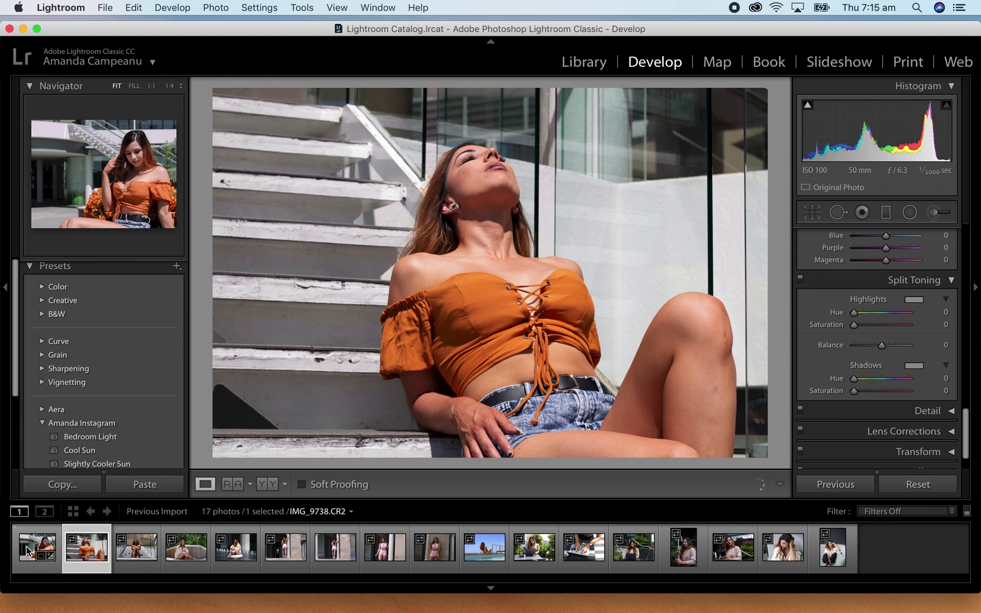
pyautogui.click(27, 554)
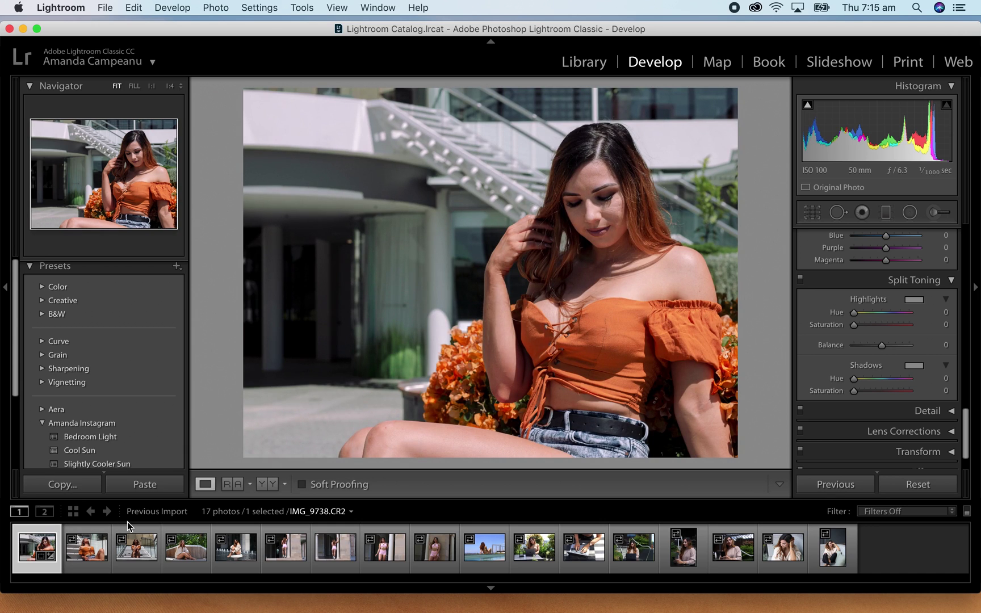
pyautogui.press('super+shift+c')
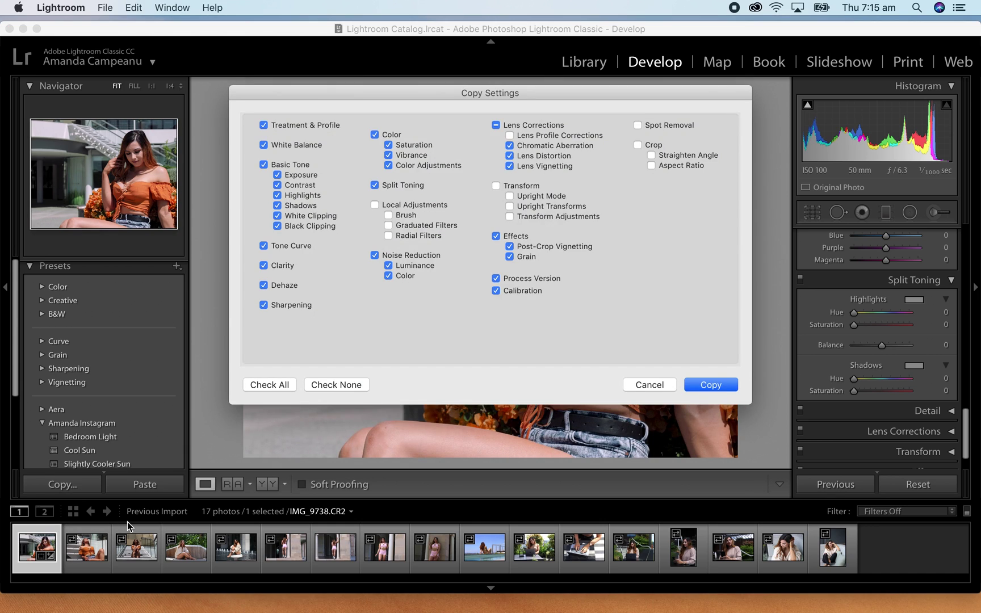
pyautogui.press('Return')
pyautogui.press('Right')
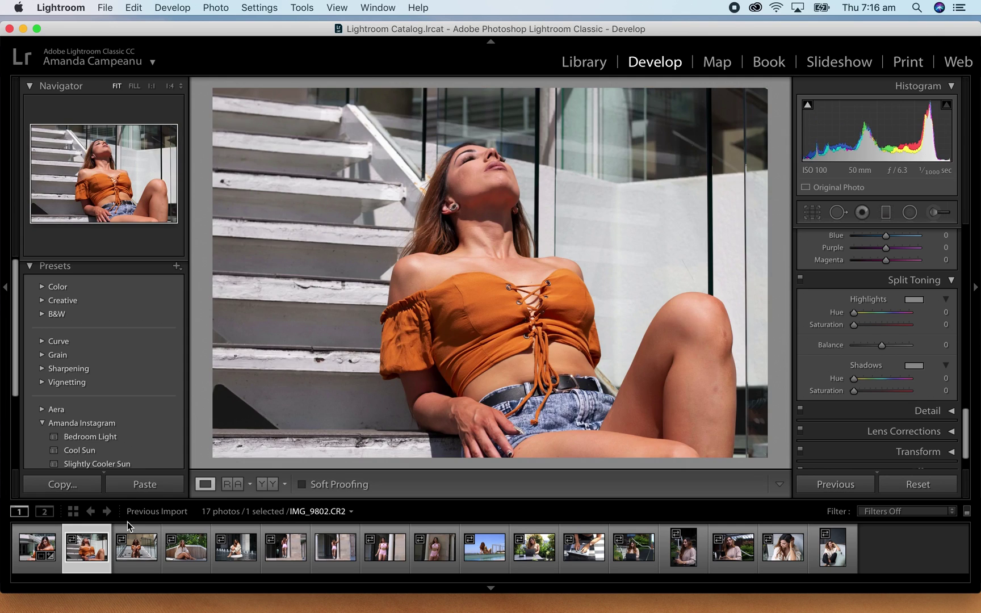
pyautogui.press('super+shift+v')
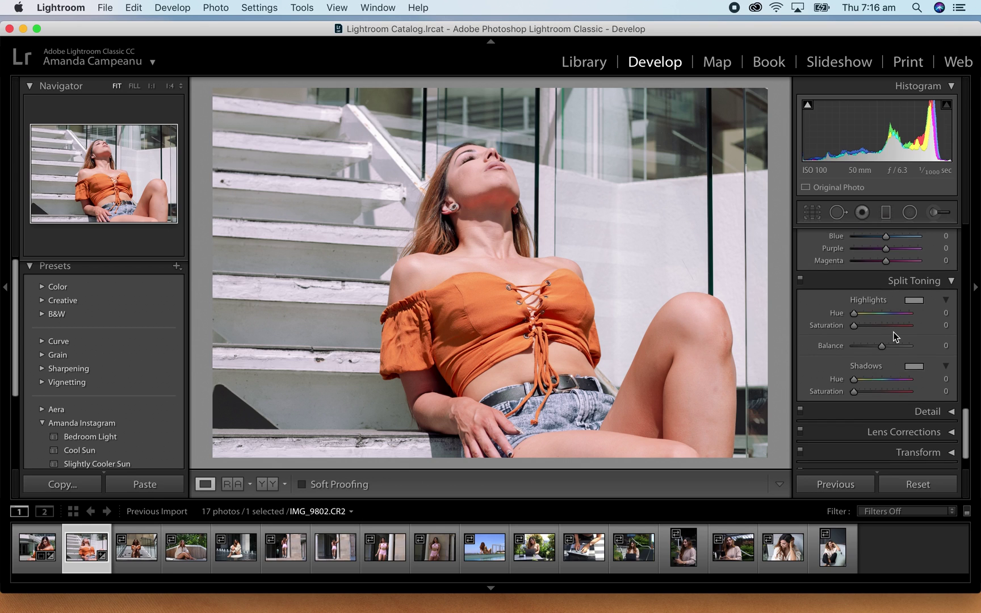
# - Adjust the basic settings of IMG_9802.CR2 to temperature 6,114, exposure +0.10, highlights -55 and contrast -23
pyautogui.scroll(15, 893, 332)
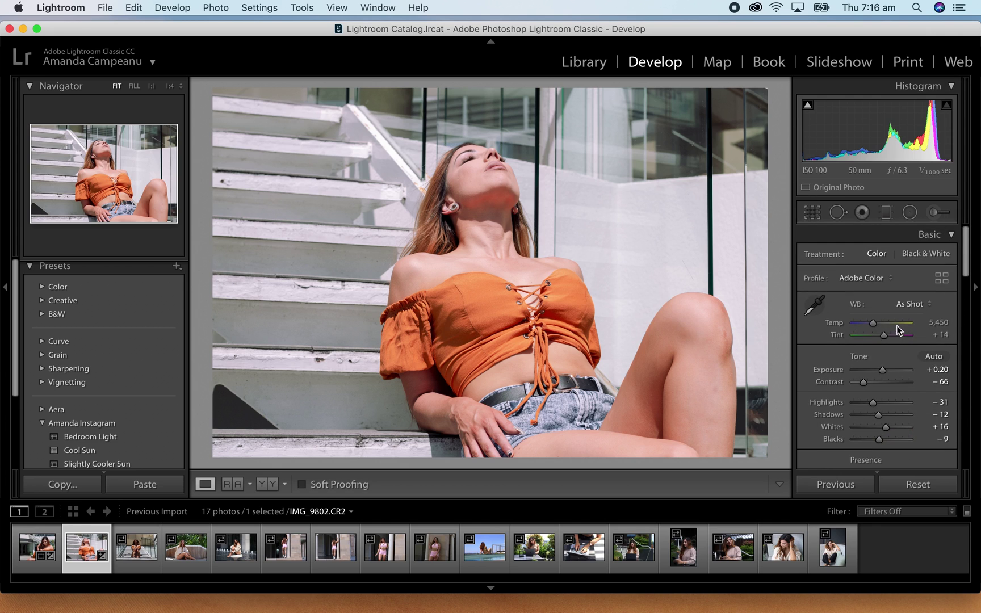
pyautogui.moveTo(883, 370); pyautogui.dragTo(883, 370)
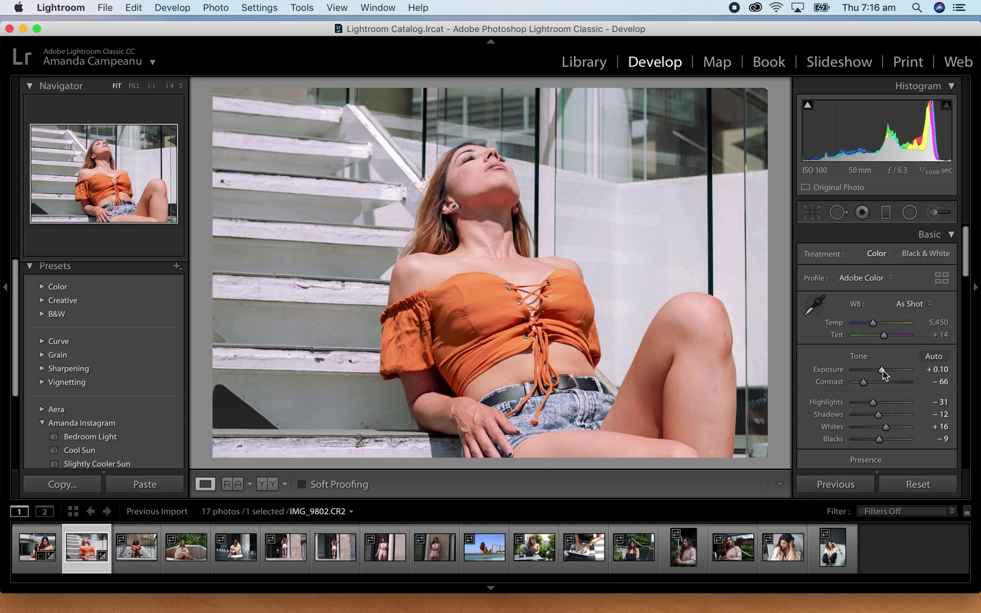
pyautogui.moveTo(875, 322); pyautogui.dragTo(878, 322)
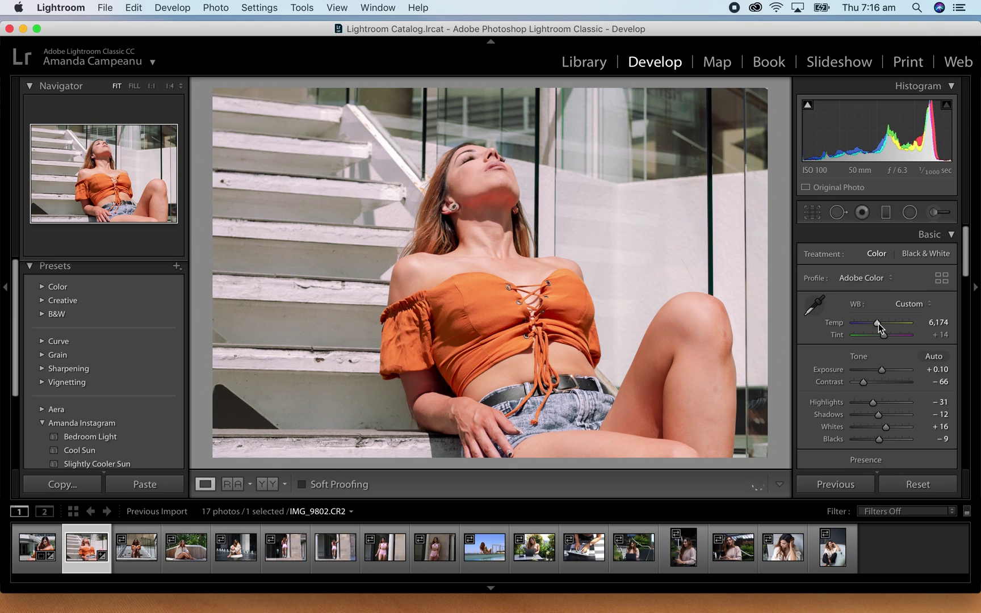
pyautogui.moveTo(873, 404); pyautogui.dragTo(884, 386)
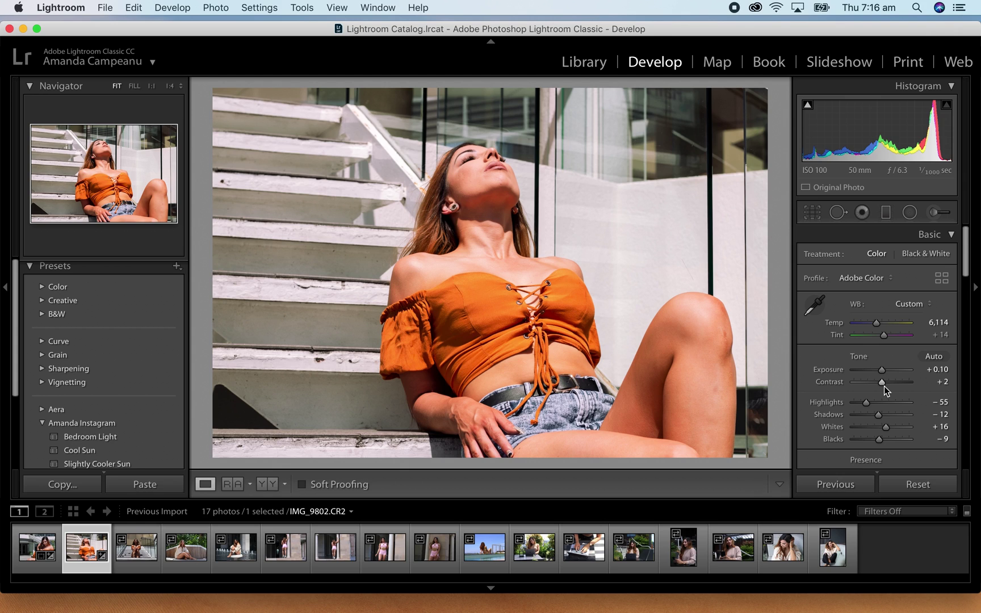
pyautogui.moveTo(884, 386); pyautogui.dragTo(877, 384)
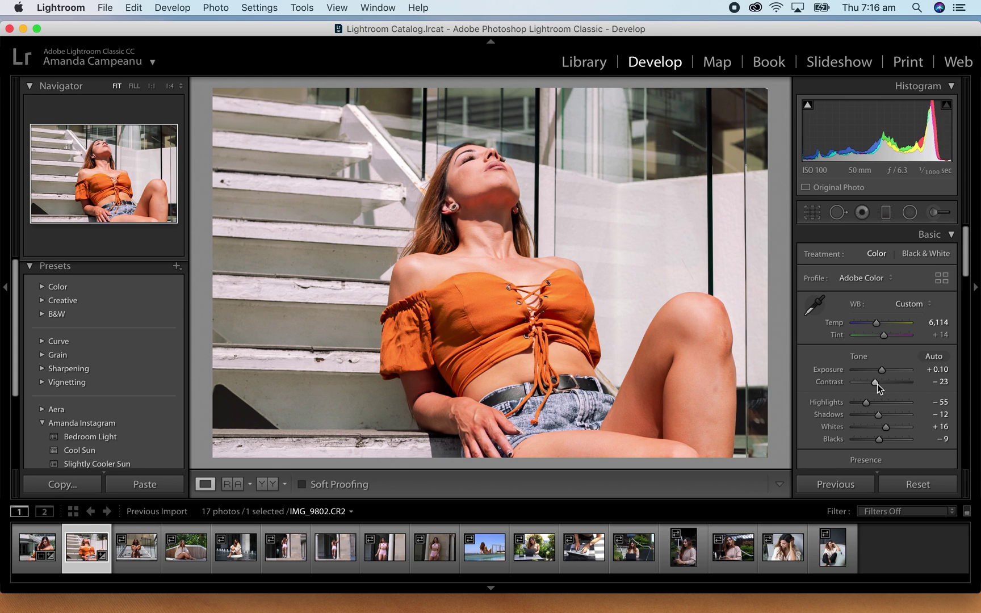
# - Reduce the vibrance to -7 and show the before and after versions side by side
pyautogui.scroll(-2, 889, 394)
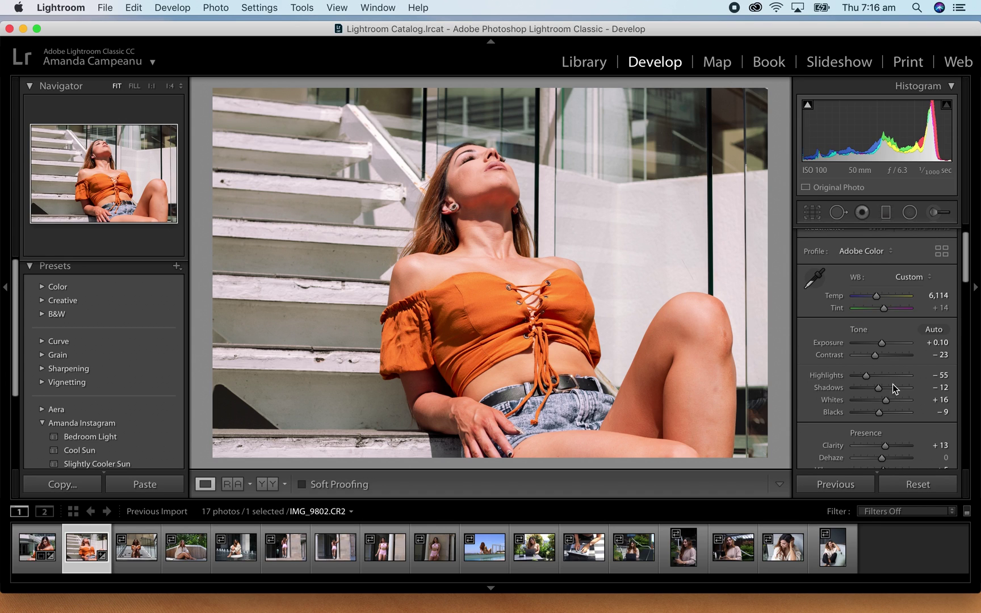
pyautogui.scroll(-4, 893, 383)
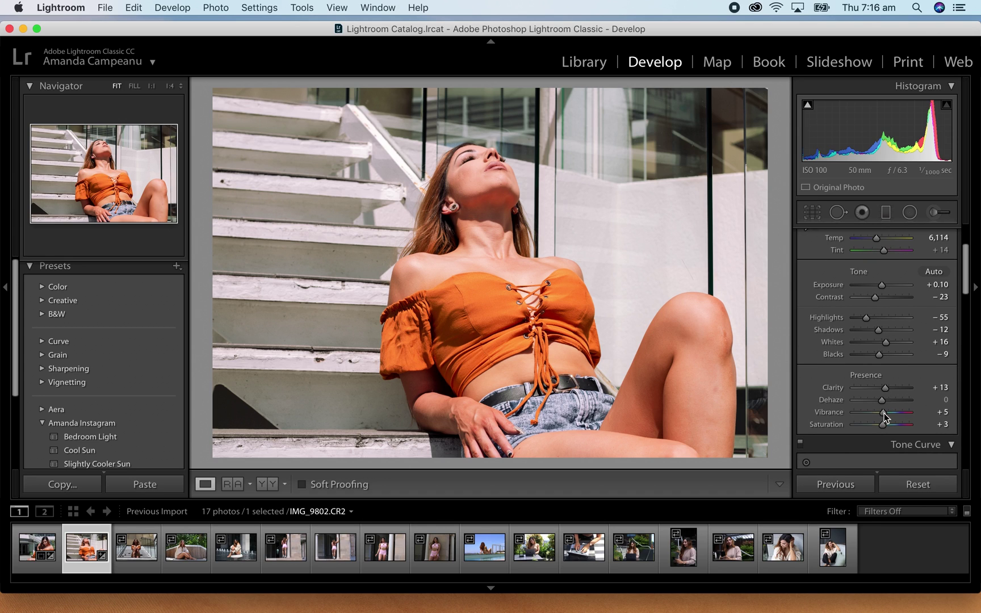
pyautogui.moveTo(882, 414); pyautogui.dragTo(881, 415)
pyautogui.click(271, 486)
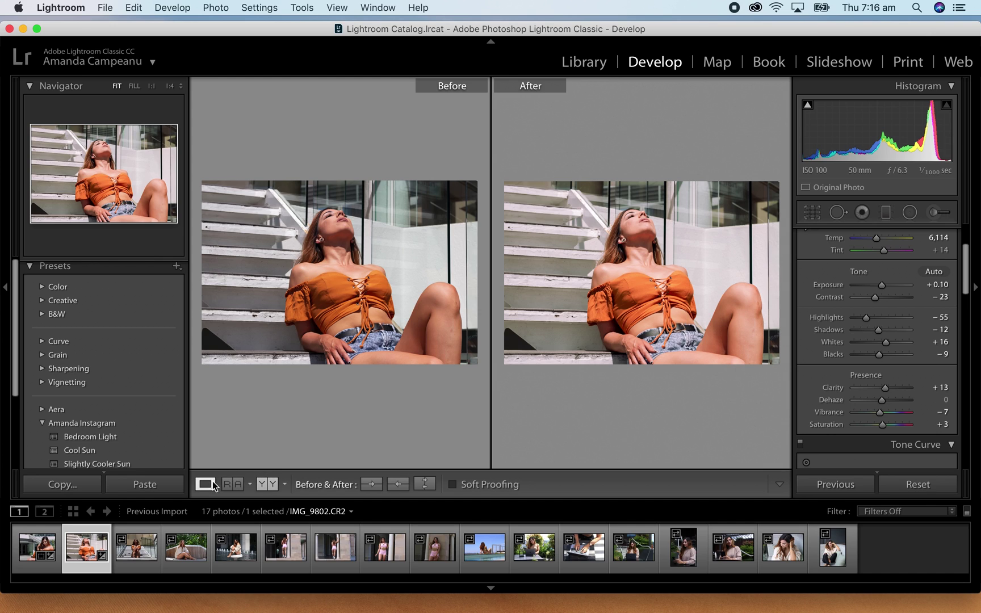
# - Lower the shadows to -35 and raise the vibrance to +17 while comparing with the original
pyautogui.moveTo(880, 331); pyautogui.dragTo(874, 335)
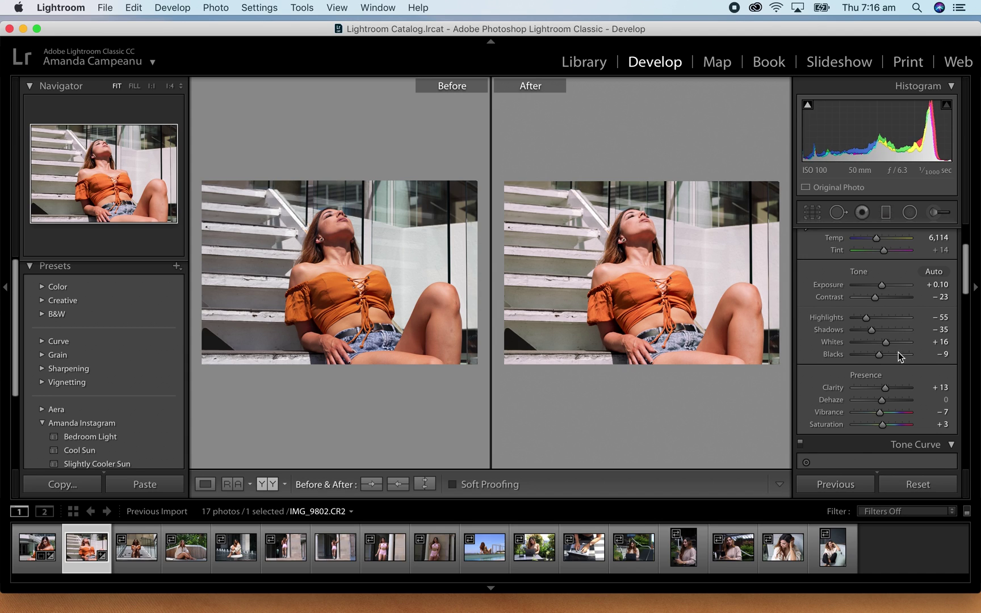
pyautogui.scroll(-1, 894, 389)
pyautogui.moveTo(880, 406); pyautogui.dragTo(888, 410)
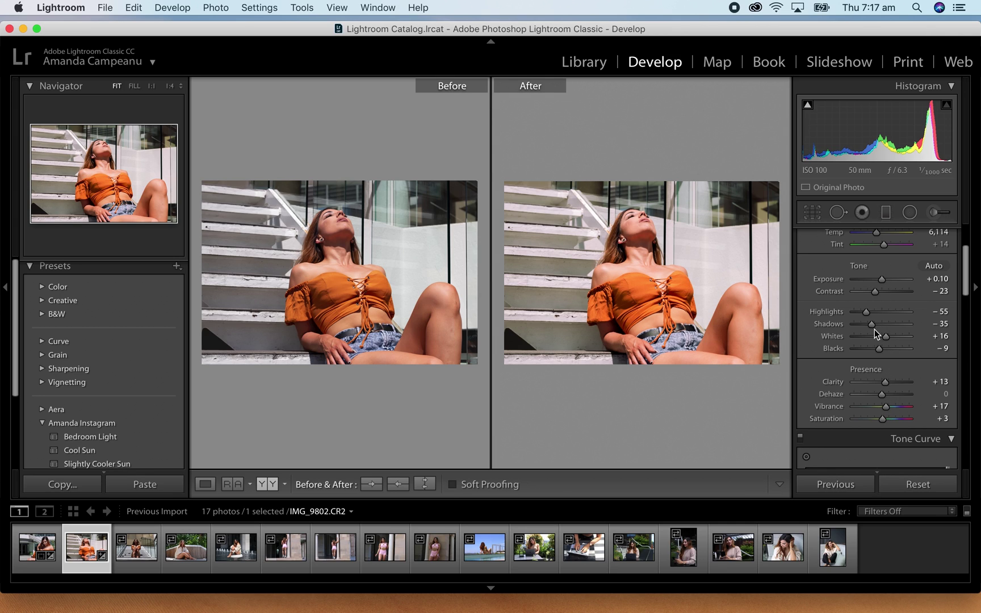
# - Set the white balance to temperature 5,557 and tint +11, and go back to the single-photo view
pyautogui.scroll(4, 877, 335)
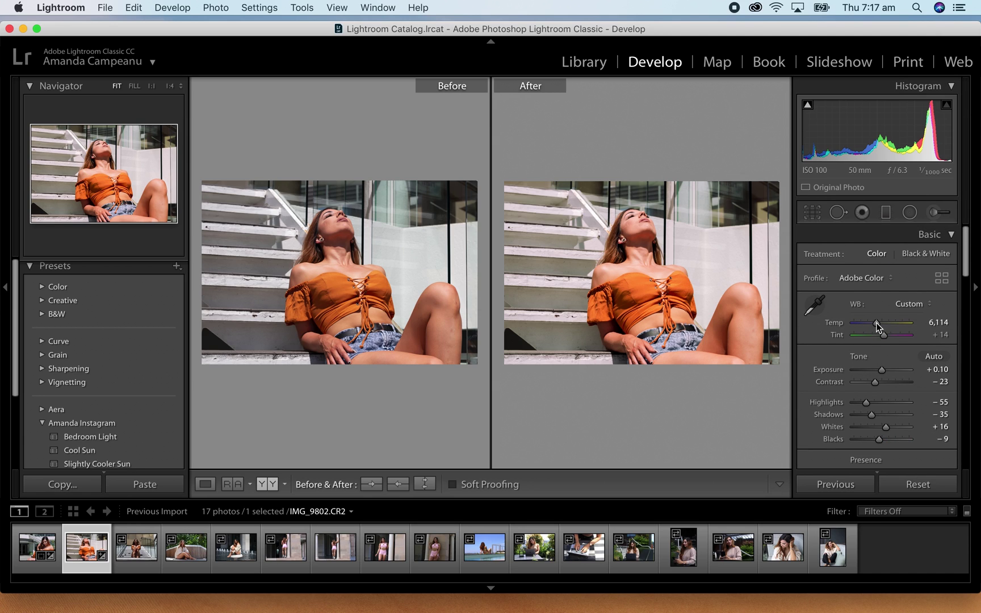
pyautogui.moveTo(877, 327); pyautogui.dragTo(884, 336)
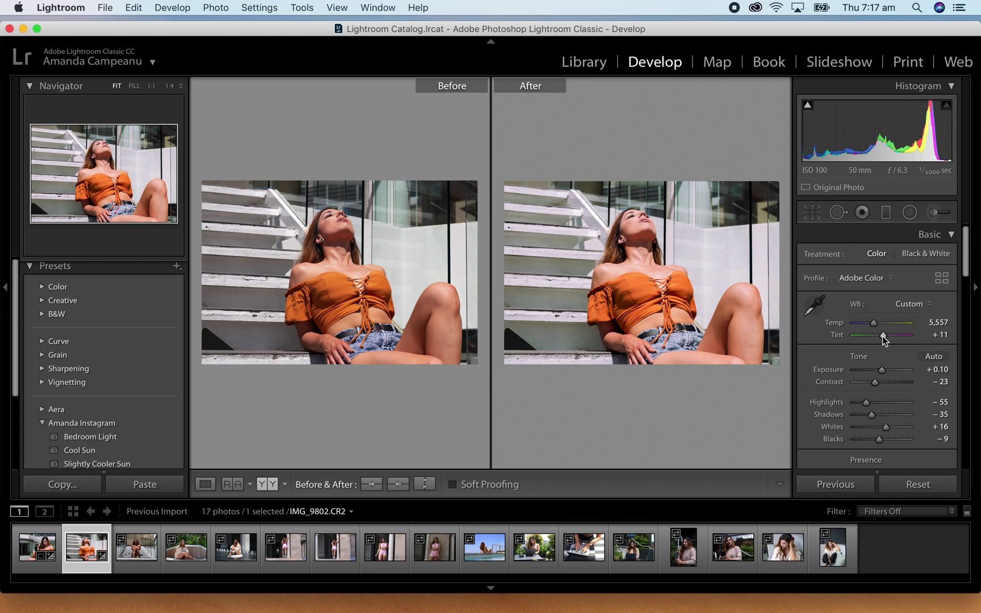
pyautogui.press('y')
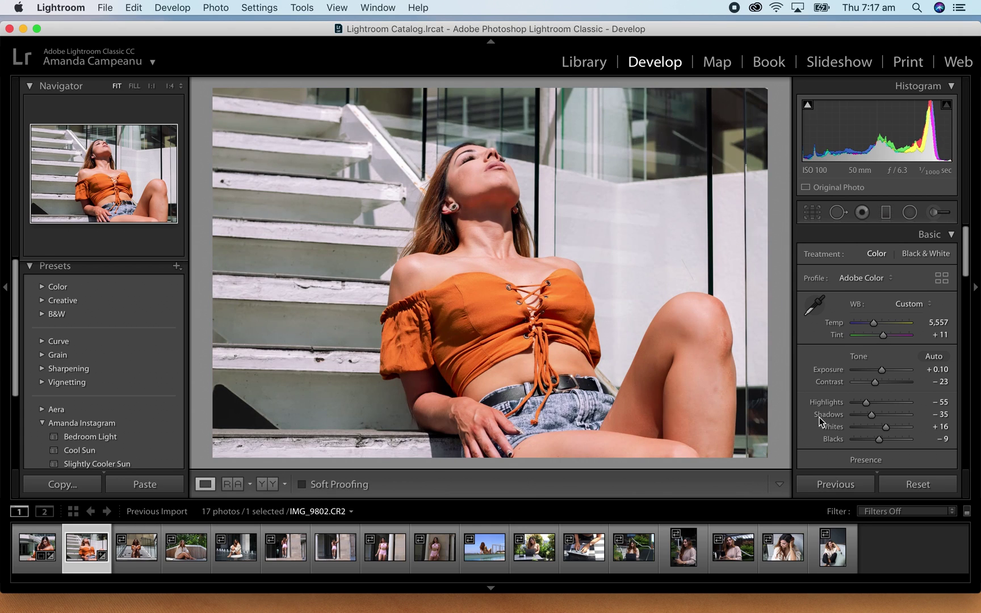
# - Desaturate the greens to -100 and the aquas to -99 in the HSL saturation settings
pyautogui.scroll(-5, 893, 395)
pyautogui.scroll(-2, 893, 395)
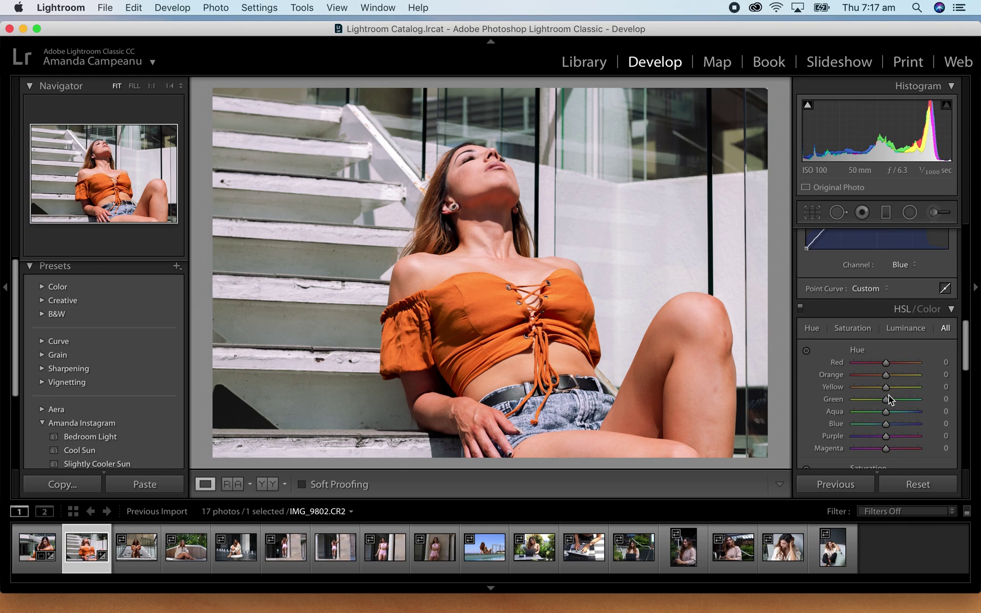
pyautogui.scroll(-2, 889, 377)
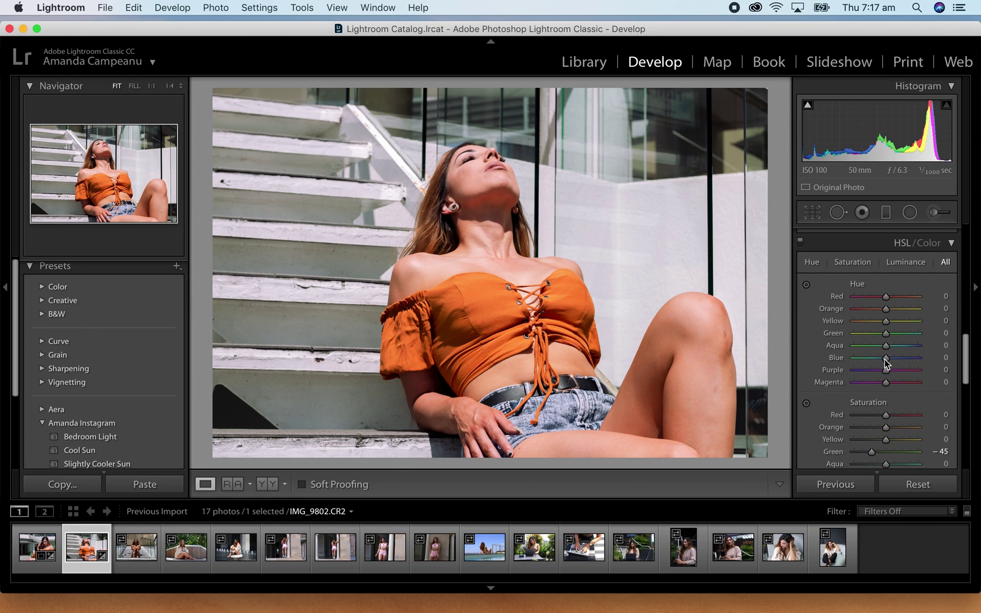
pyautogui.scroll(-1, 893, 418)
pyautogui.moveTo(873, 423); pyautogui.dragTo(853, 436)
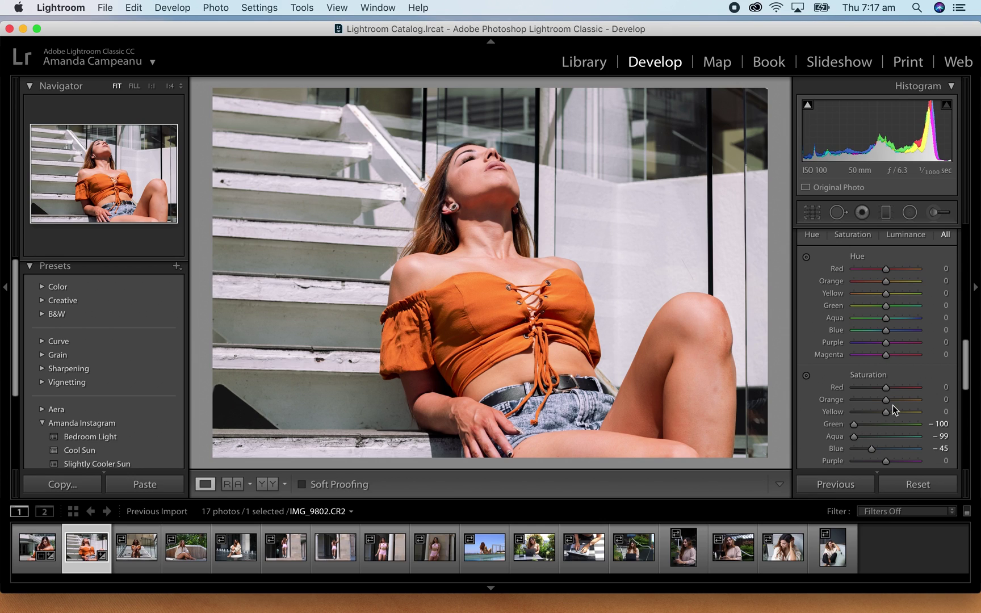
# - Tint the highlights with split toning at hue 35 and saturation 7
pyautogui.scroll(-5, 894, 393)
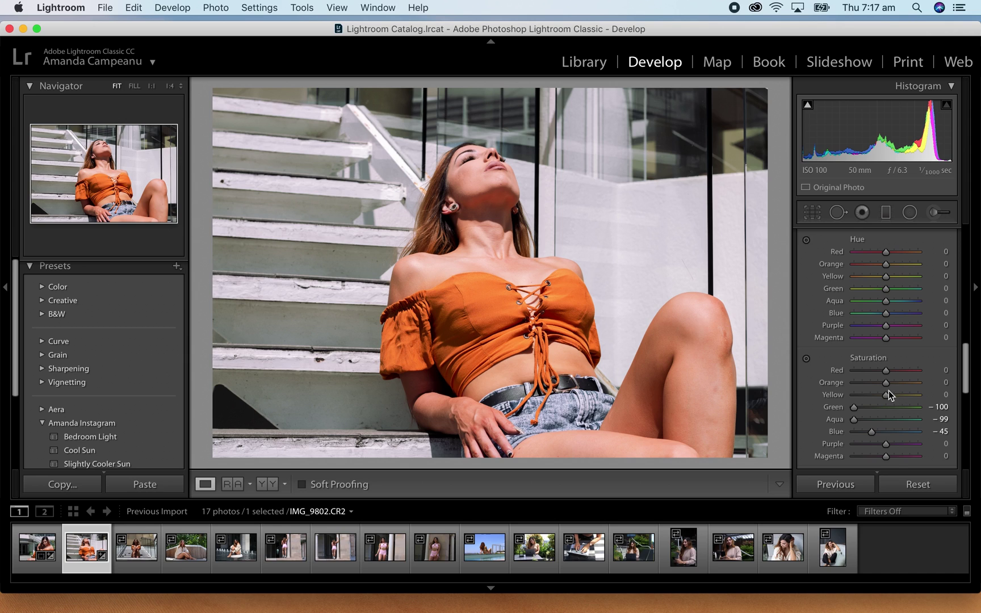
pyautogui.scroll(-10, 889, 377)
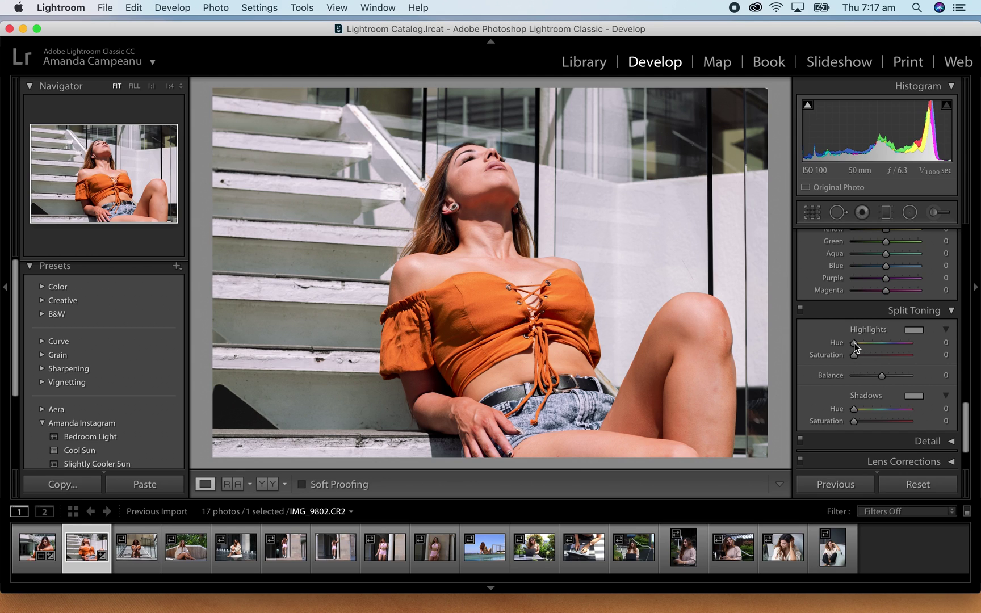
pyautogui.moveTo(854, 344)
pyautogui.mouseDown()
pyautogui.moveTo(894, 345)
pyautogui.moveTo(859, 357)
pyautogui.mouseUp()
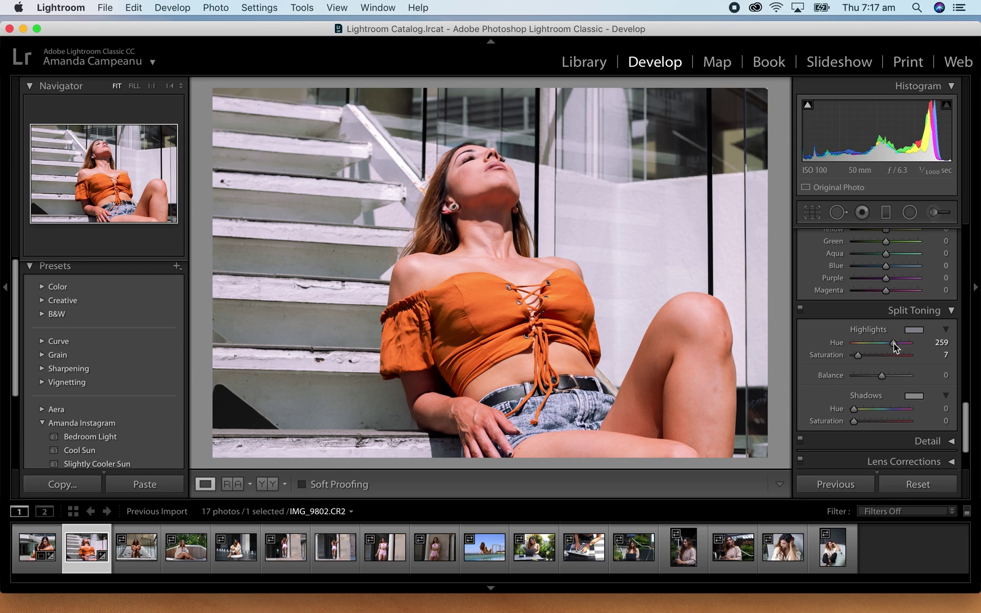
pyautogui.moveTo(894, 343); pyautogui.dragTo(889, 342)
pyautogui.moveTo(889, 342); pyautogui.dragTo(859, 346)
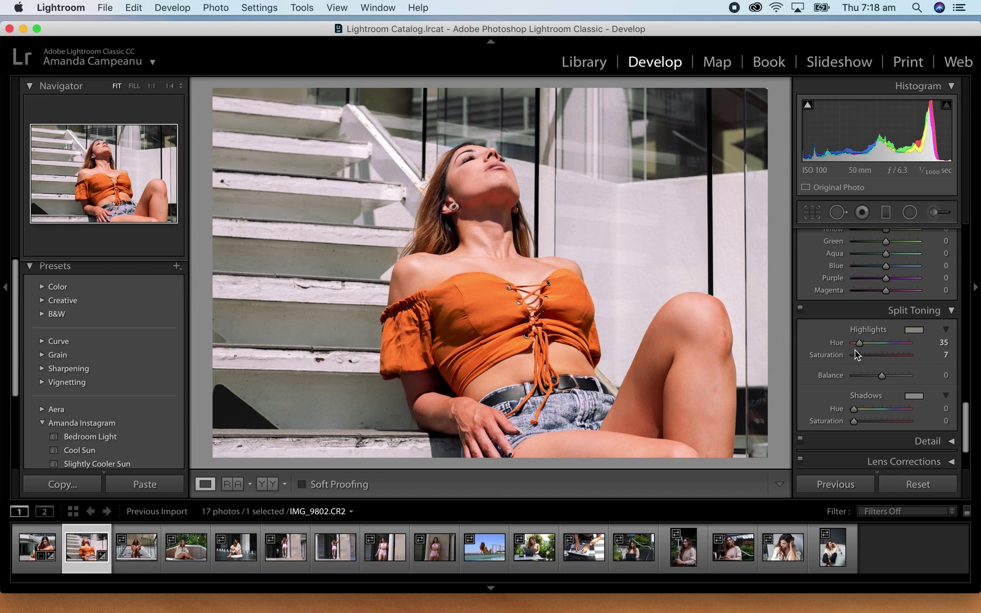
# - Tint the shadows with split toning at hue 318 and saturation 2
pyautogui.moveTo(853, 414); pyautogui.dragTo(900, 411)
pyautogui.moveTo(855, 421); pyautogui.dragTo(904, 413)
pyautogui.click(856, 421)
# - Compare the edited photo with its original side by side, and open the third photo, IMG_9826.CR2, in the single-photo view
pyautogui.click(267, 483)
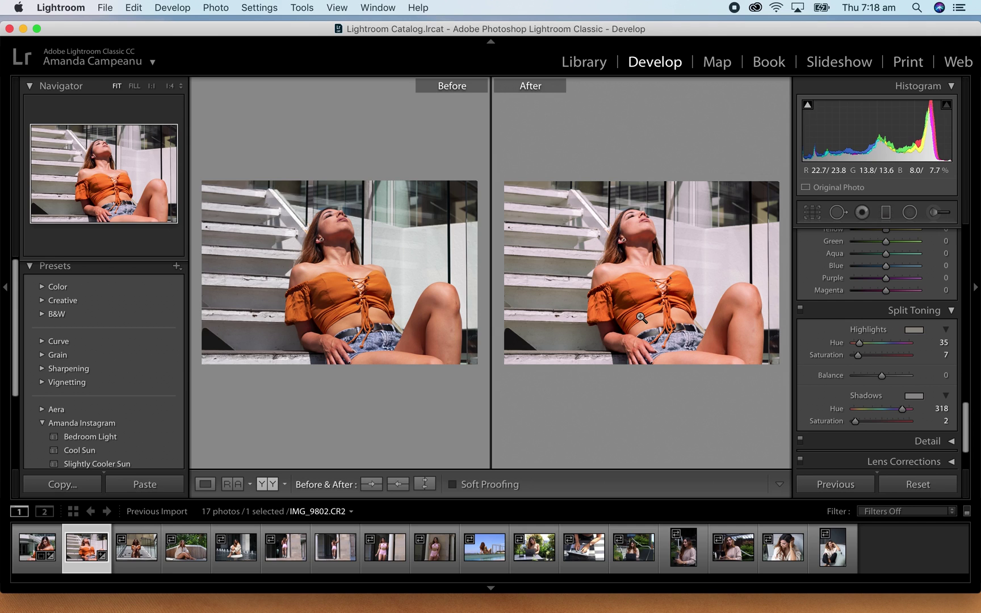
pyautogui.scroll(10, 909, 335)
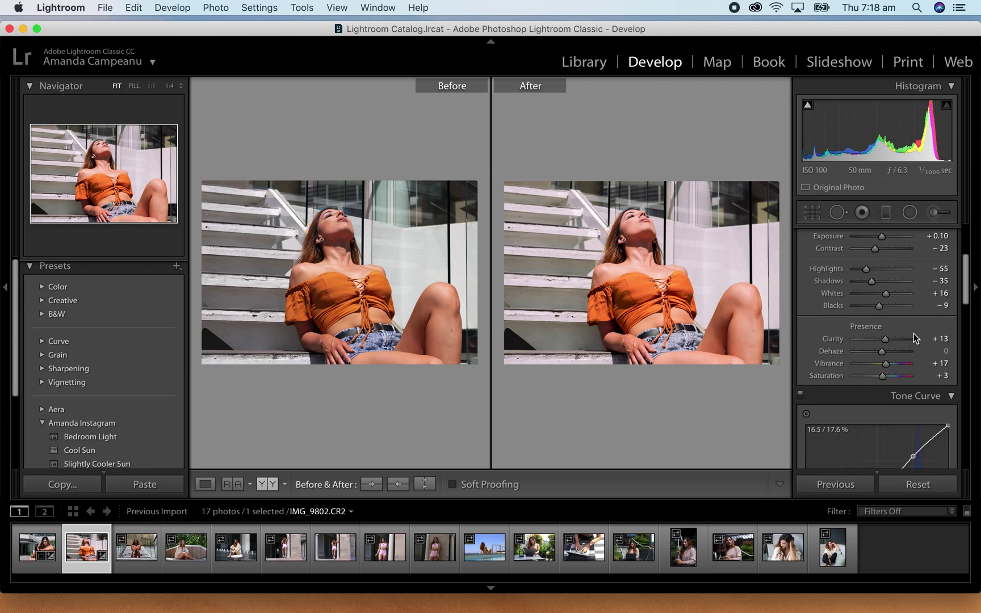
pyautogui.scroll(3, 908, 335)
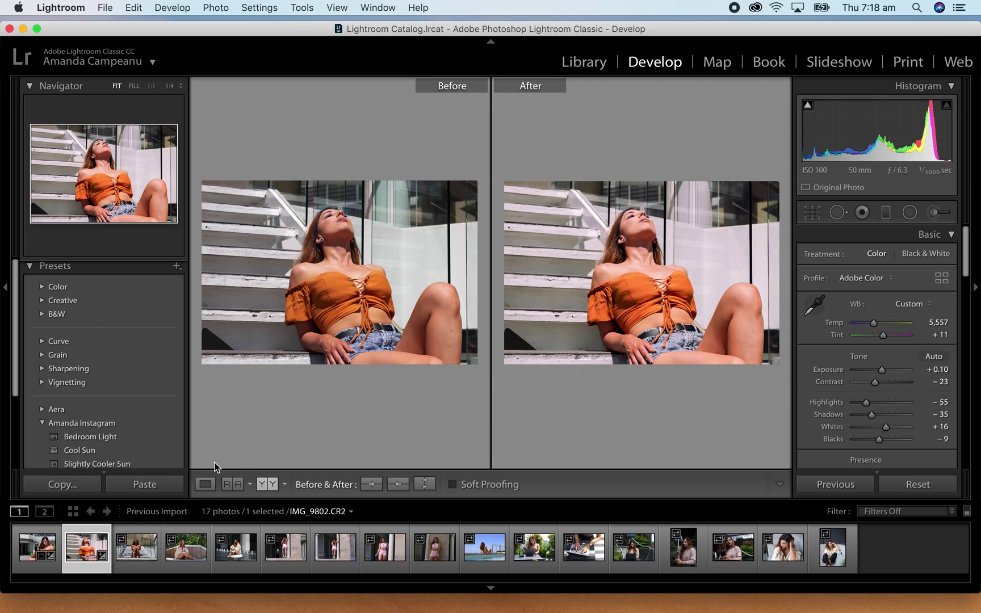
pyautogui.click(211, 485)
pyautogui.click(134, 555)
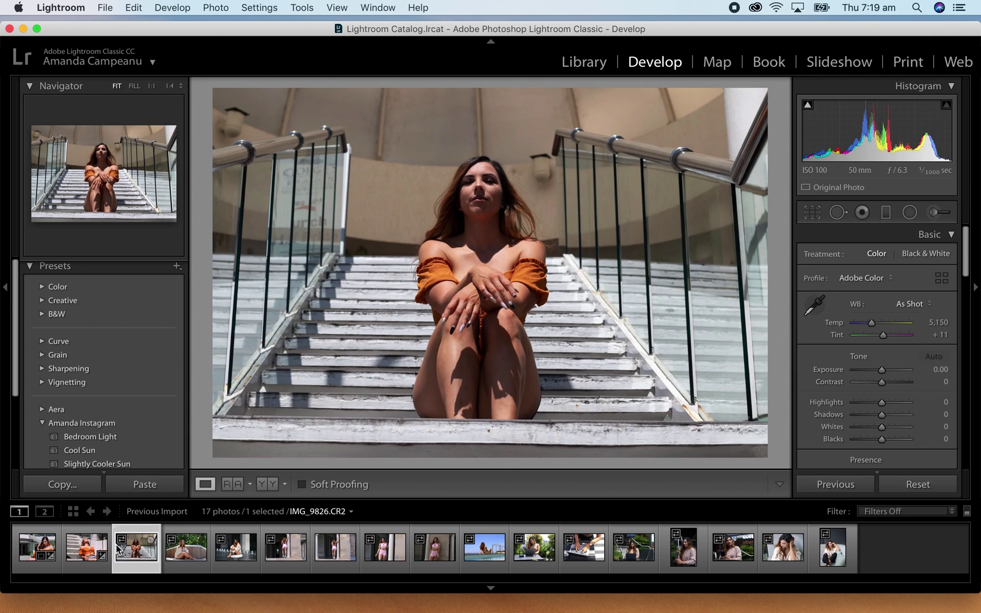
# - Copy the develop settings of IMG_9802.CR2 and paste them onto the third photo, IMG_9826.CR2
pyautogui.click(85, 550)
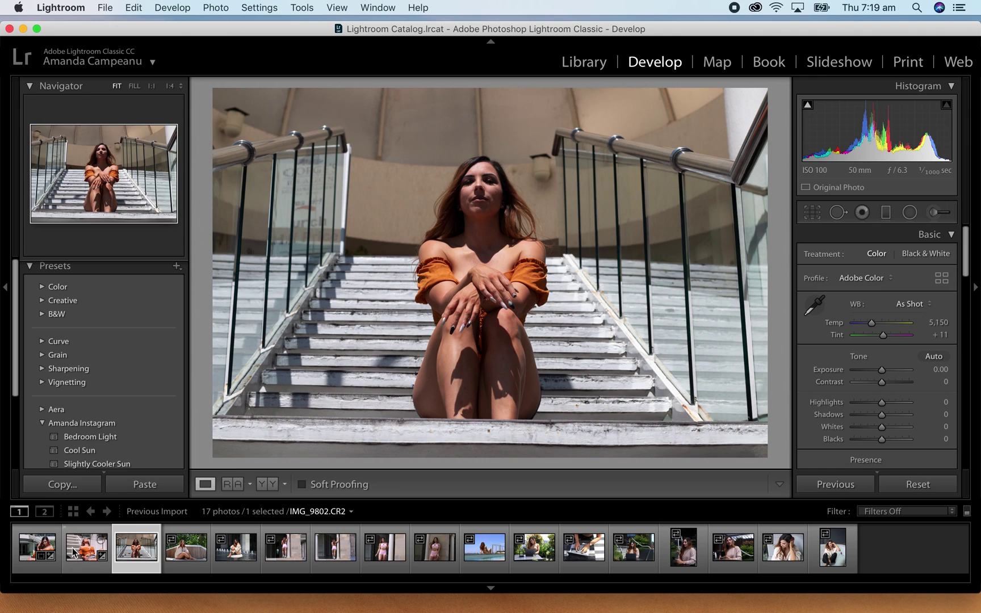
pyautogui.press('super+shift+c')
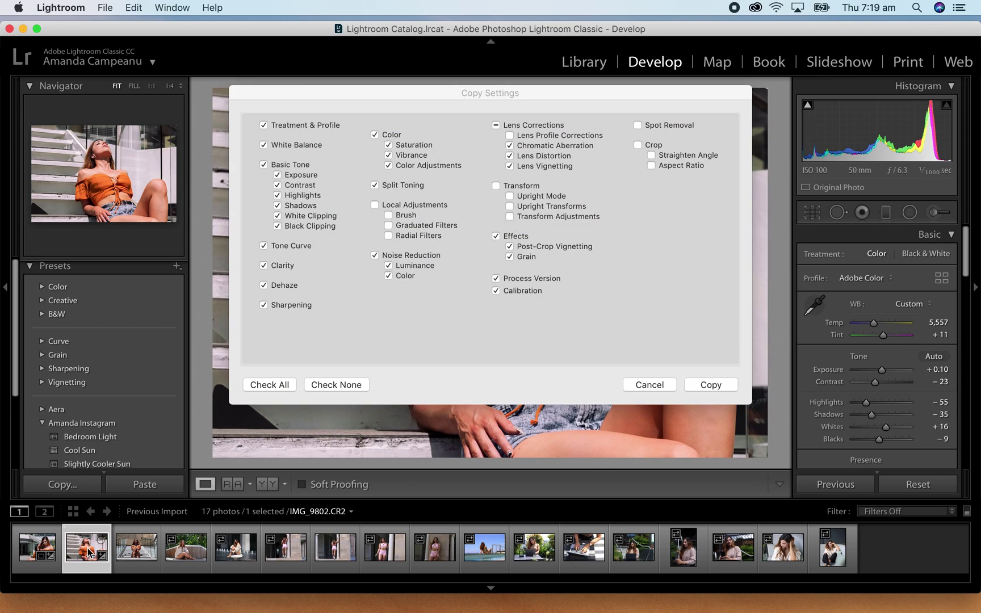
pyautogui.press('Return')
pyautogui.press('Right')
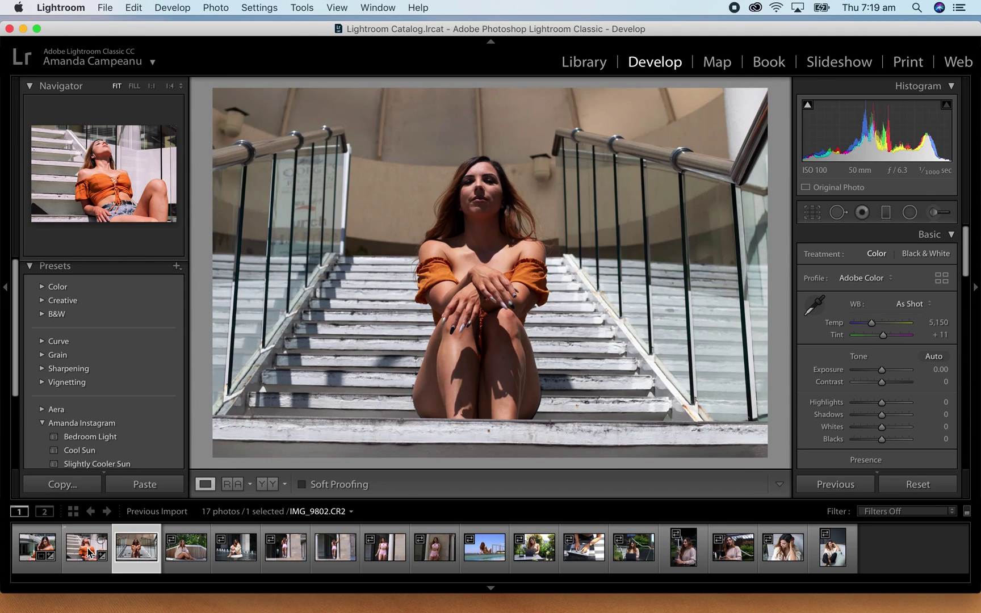
pyautogui.press('super+shift+v')
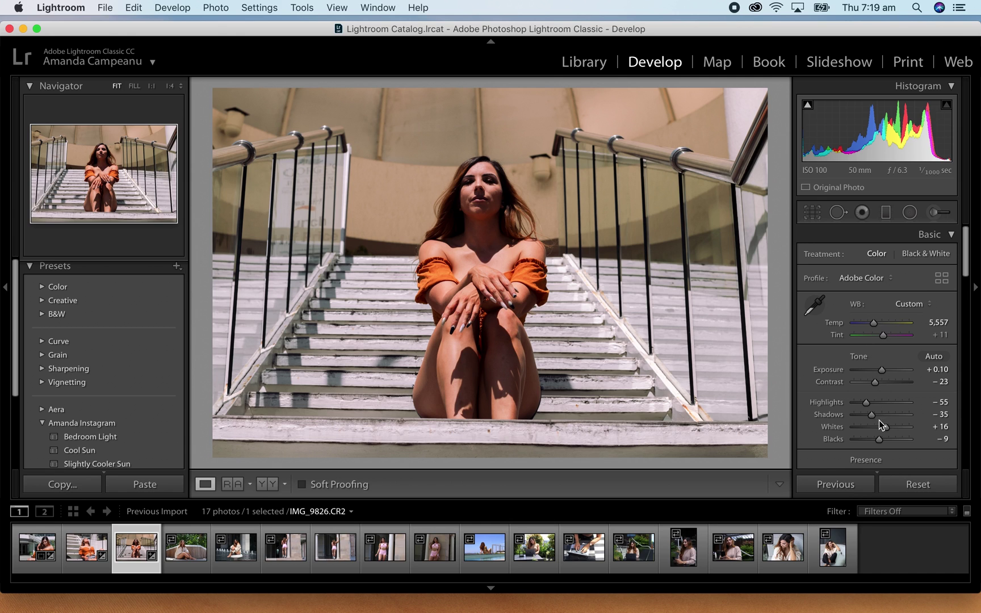
# - Lift the shadows to +55 and cool the white balance temperature to 5,116
pyautogui.moveTo(873, 417); pyautogui.dragTo(896, 417)
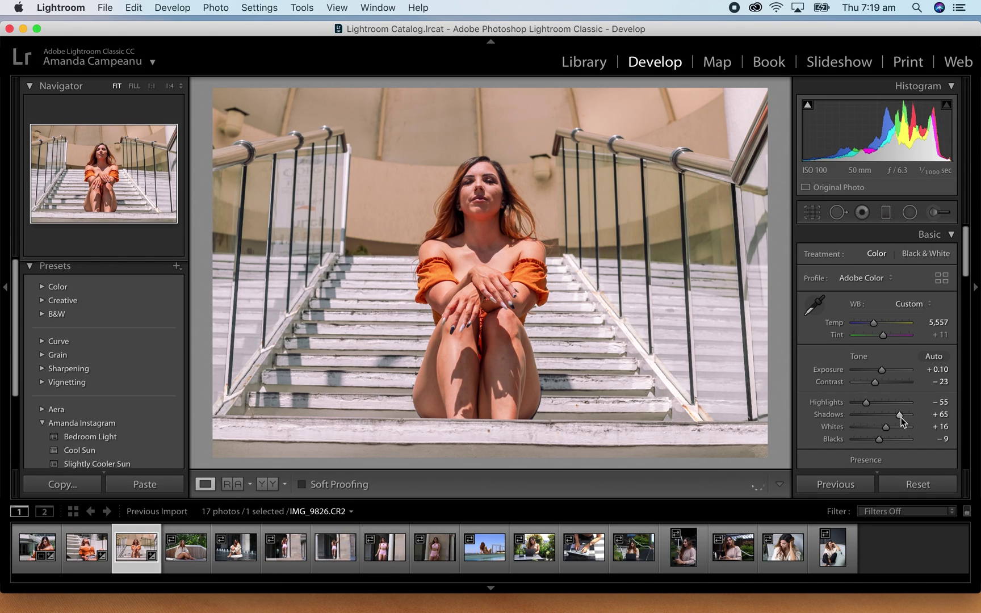
pyautogui.moveTo(898, 418); pyautogui.dragTo(899, 417)
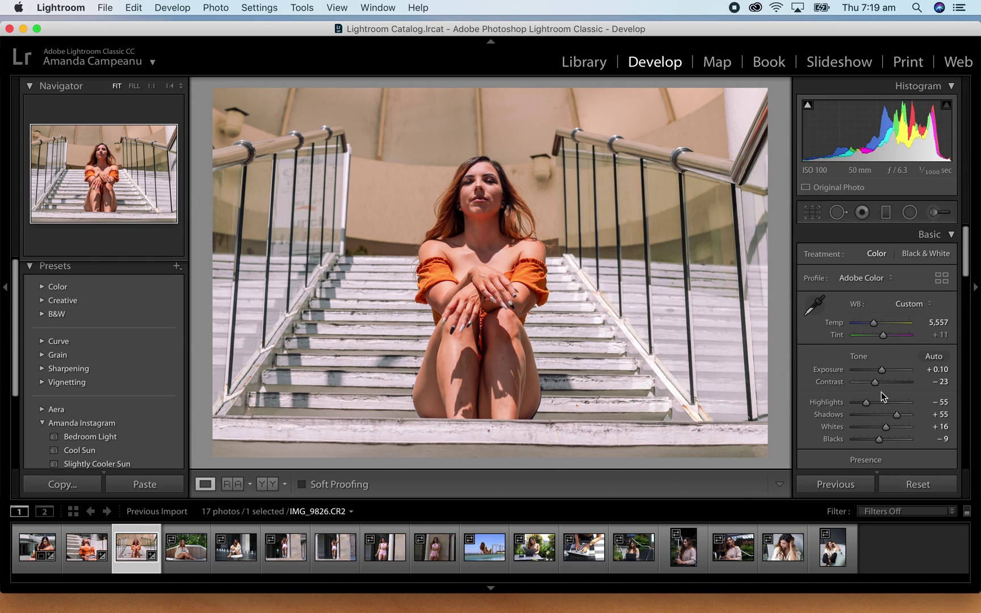
pyautogui.moveTo(874, 324); pyautogui.dragTo(873, 327)
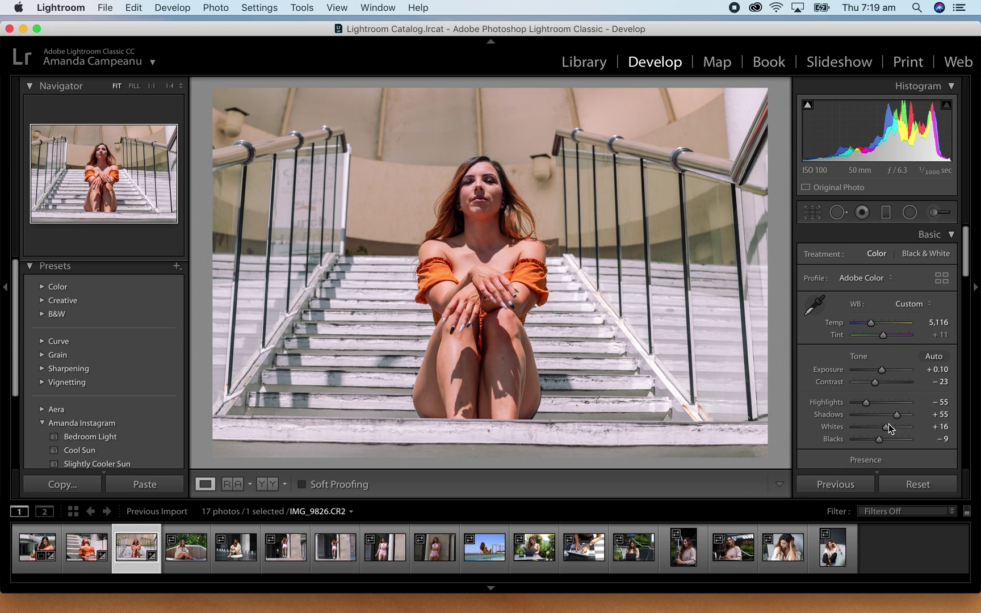
# - Remove the split toning by resetting the hue and saturation of both the highlights and the shadows
pyautogui.scroll(-12, 886, 421)
pyautogui.scroll(-6, 886, 384)
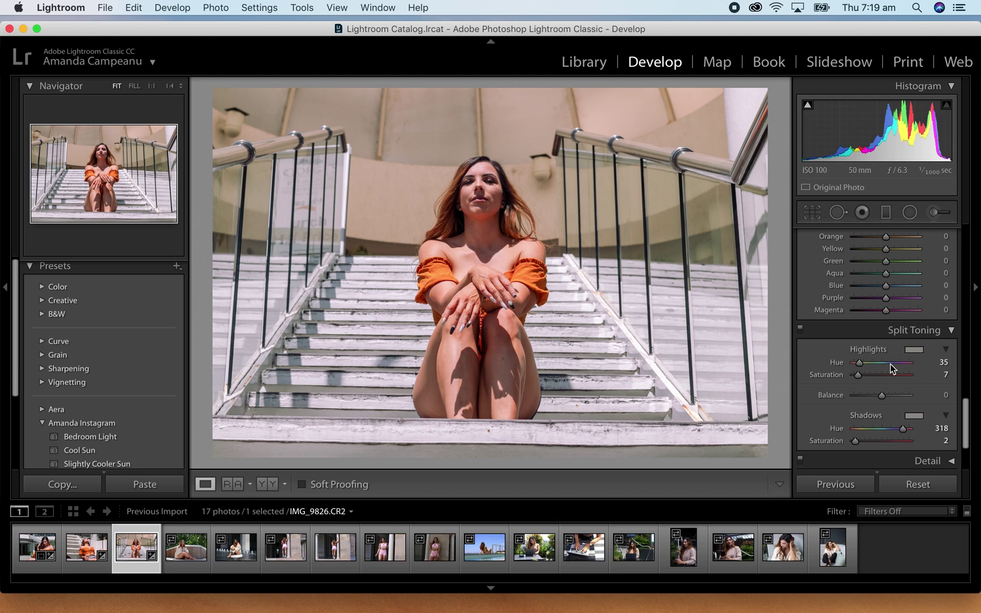
pyautogui.scroll(-3, 131, 448)
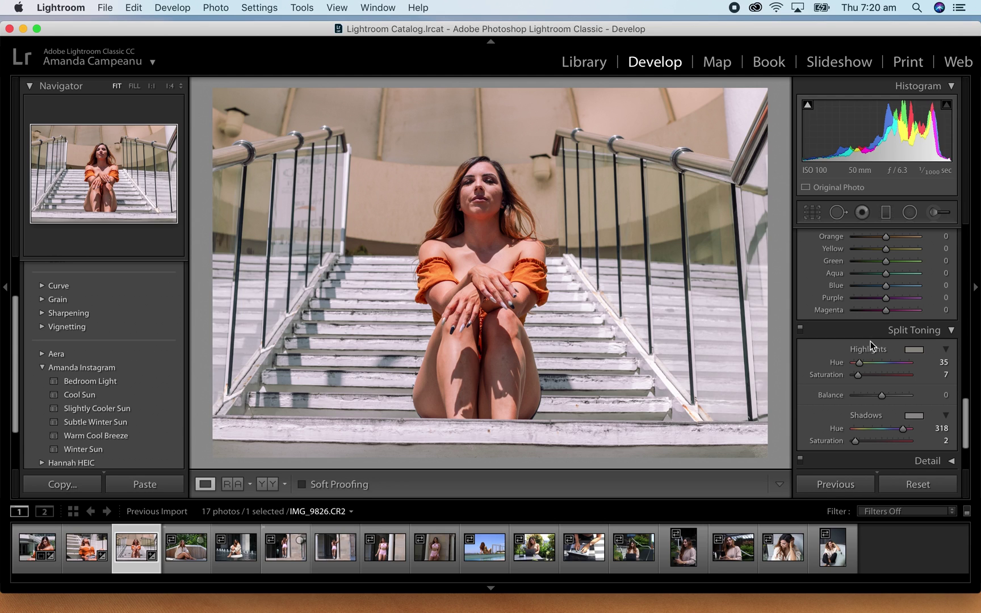
pyautogui.moveTo(857, 377); pyautogui.dragTo(886, 370)
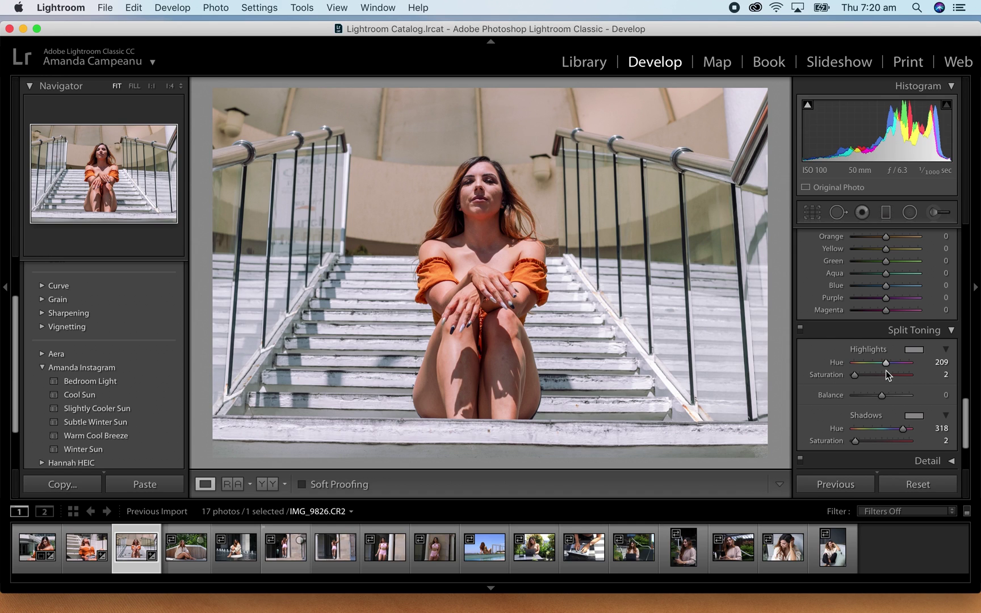
pyautogui.moveTo(886, 370); pyautogui.dragTo(843, 370)
pyautogui.doubleClick(854, 375)
pyautogui.doubleClick(902, 428)
pyautogui.doubleClick(856, 442)
# - Desaturate the yellows fully to -100 in the HSL saturation settings
pyautogui.scroll(5, 914, 395)
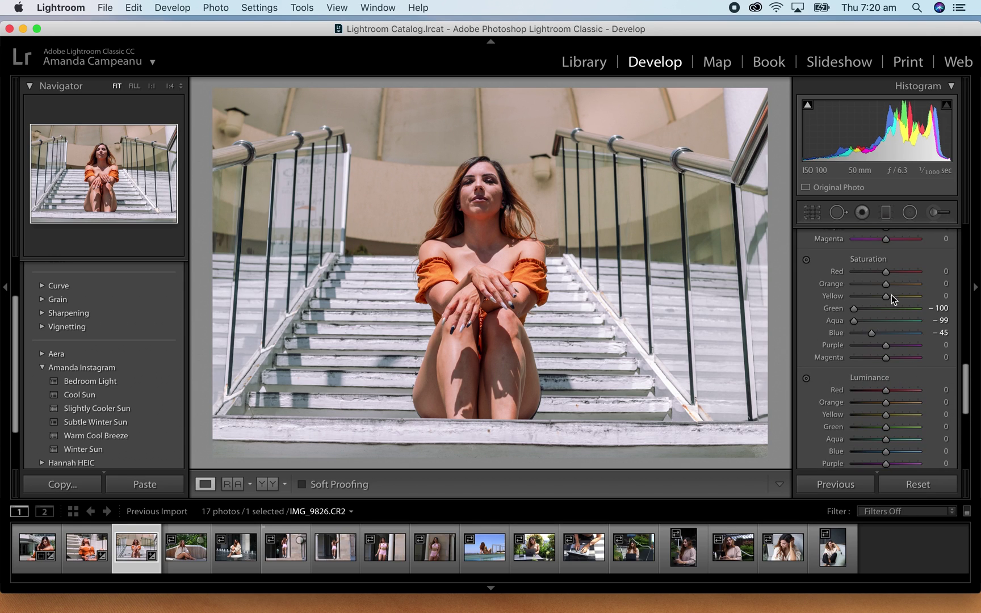
pyautogui.moveTo(886, 296); pyautogui.dragTo(863, 297)
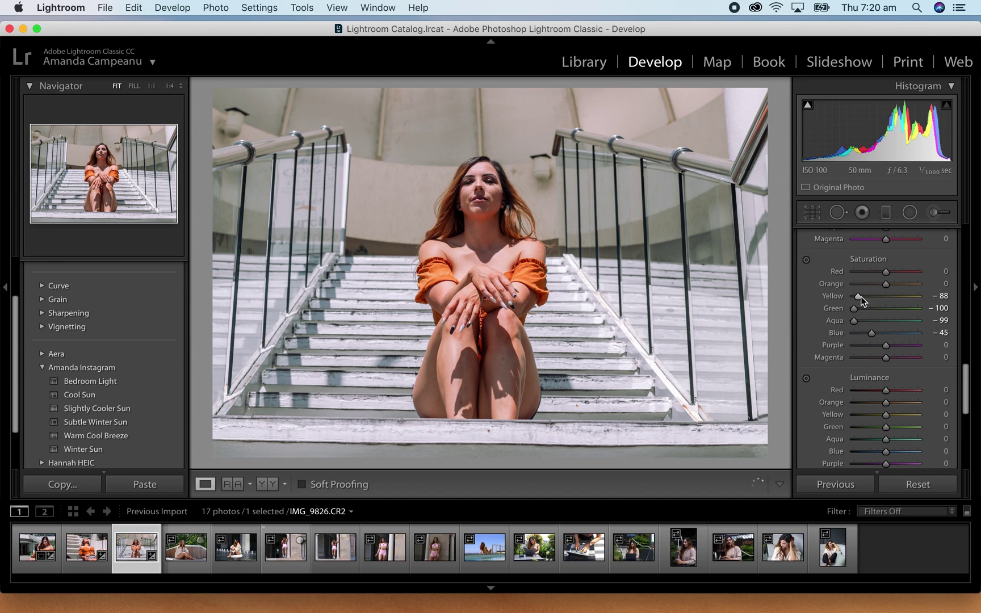
pyautogui.moveTo(860, 297); pyautogui.dragTo(858, 298)
pyautogui.moveTo(856, 297); pyautogui.dragTo(848, 296)
# - Reshape the blue channel's tone curve with points at 74.5/78.0 %, 44.3/45.9 % and 18.0/16.5 %
pyautogui.scroll(10, 887, 354)
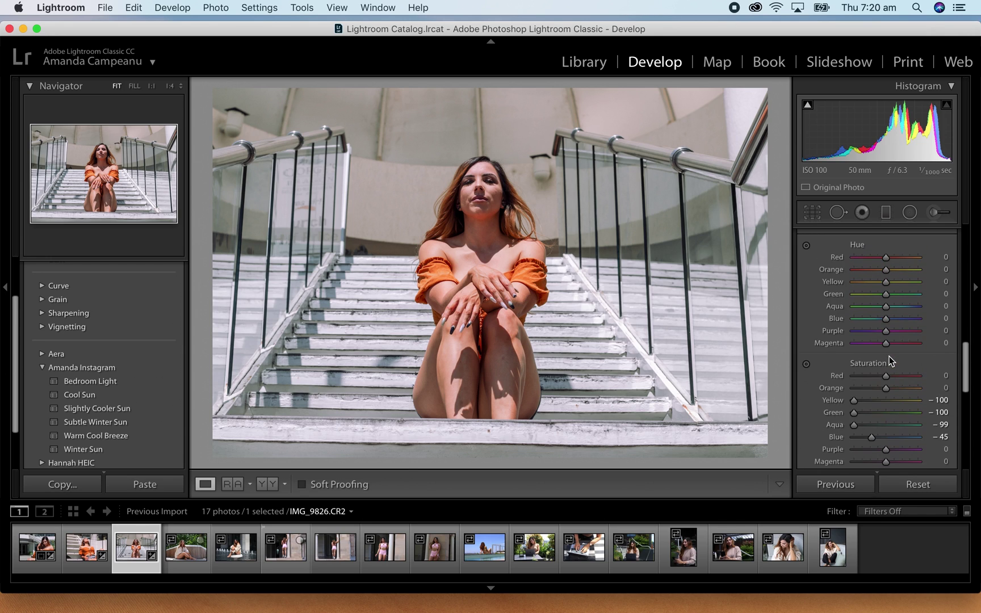
pyautogui.scroll(3, 918, 352)
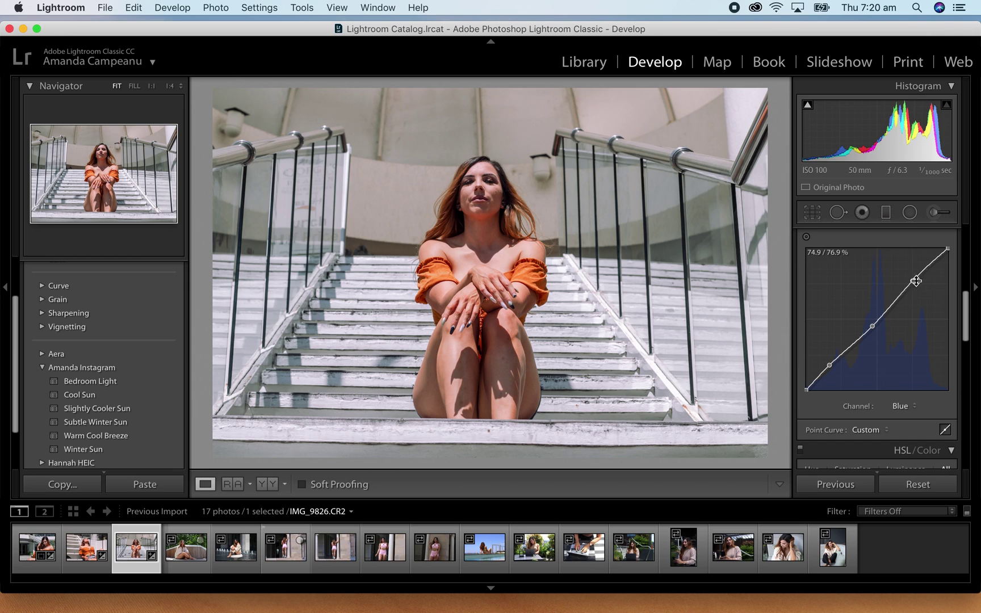
pyautogui.moveTo(913, 280); pyautogui.dragTo(913, 280)
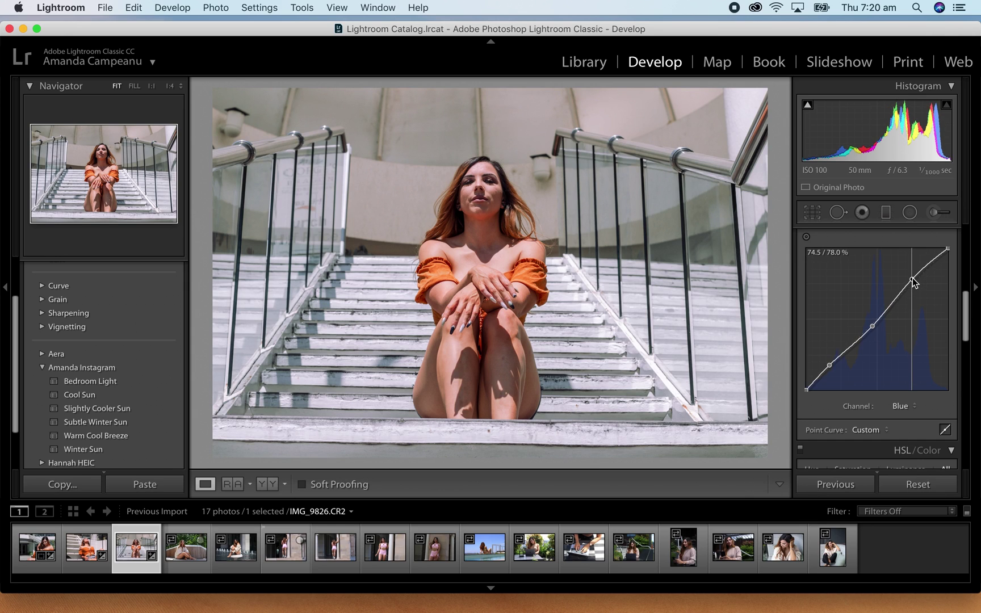
pyautogui.moveTo(872, 327); pyautogui.dragTo(869, 325)
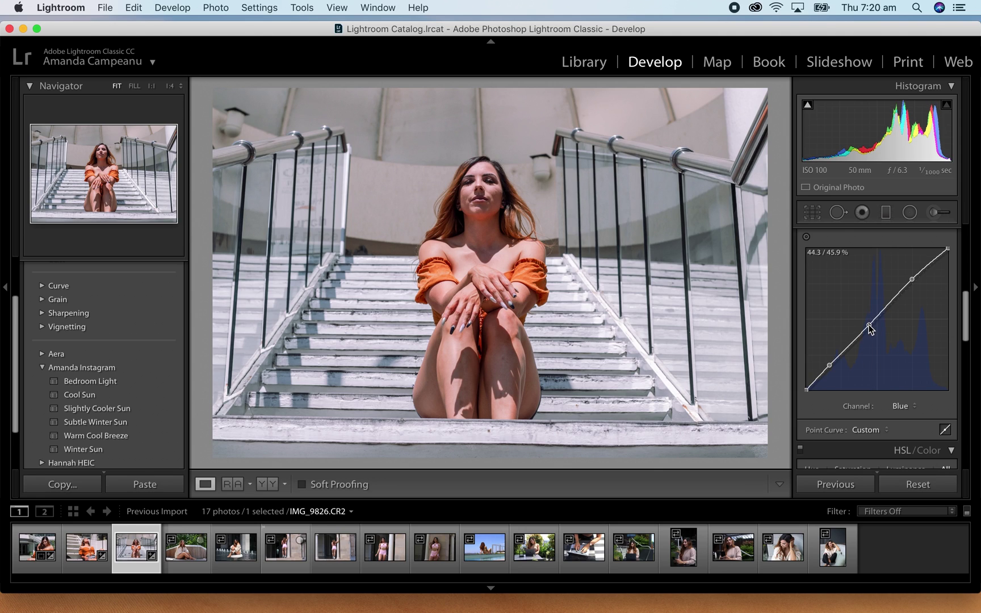
pyautogui.click(830, 365)
pyautogui.moveTo(830, 366); pyautogui.dragTo(831, 368)
# - Fine-tune the red channel's tone curve, placing the midtone point at 51.0/50.6 % and the shadow point at 17.6/18.0 %, and adjust its highlight point
pyautogui.click(902, 407)
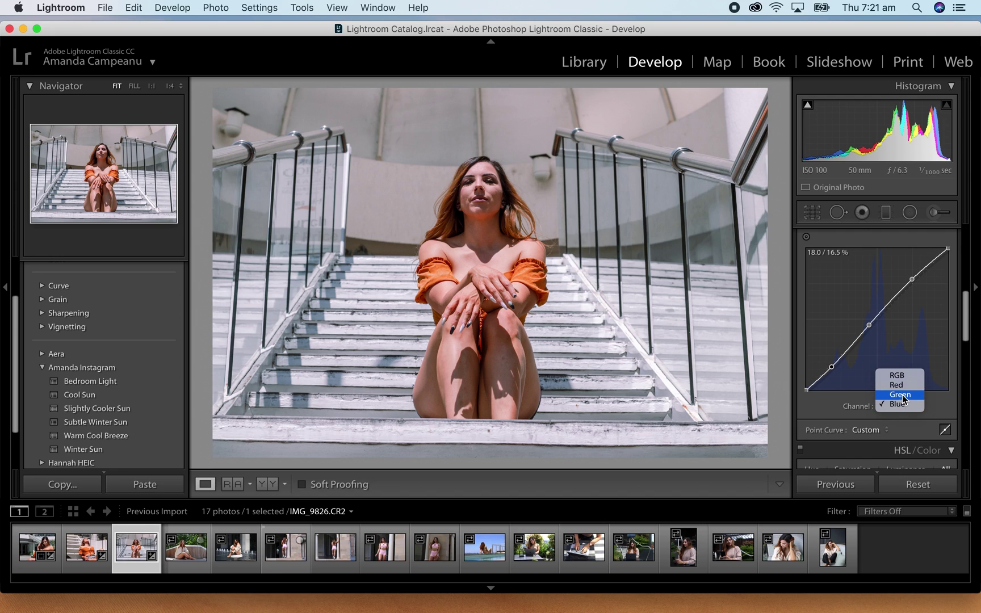
pyautogui.click(899, 385)
pyautogui.moveTo(918, 278); pyautogui.dragTo(916, 279)
pyautogui.click(881, 318)
pyautogui.moveTo(883, 319); pyautogui.dragTo(878, 318)
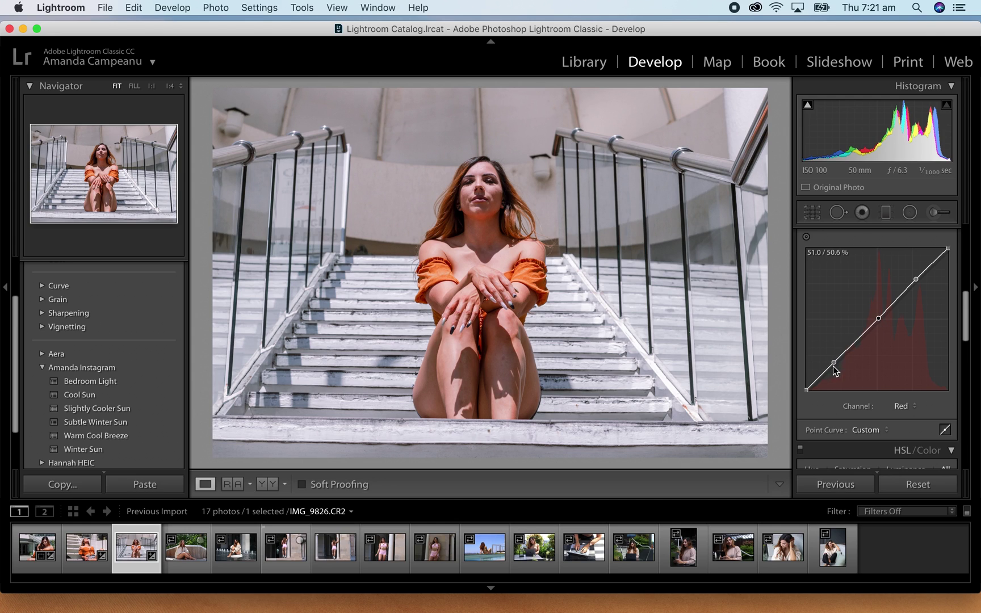
pyautogui.moveTo(834, 363); pyautogui.dragTo(829, 365)
# - Compare the edited stairs photo with its original side by side, and open the fourth photo, IMG_9894.CR2, in the single-photo view
pyautogui.click(266, 484)
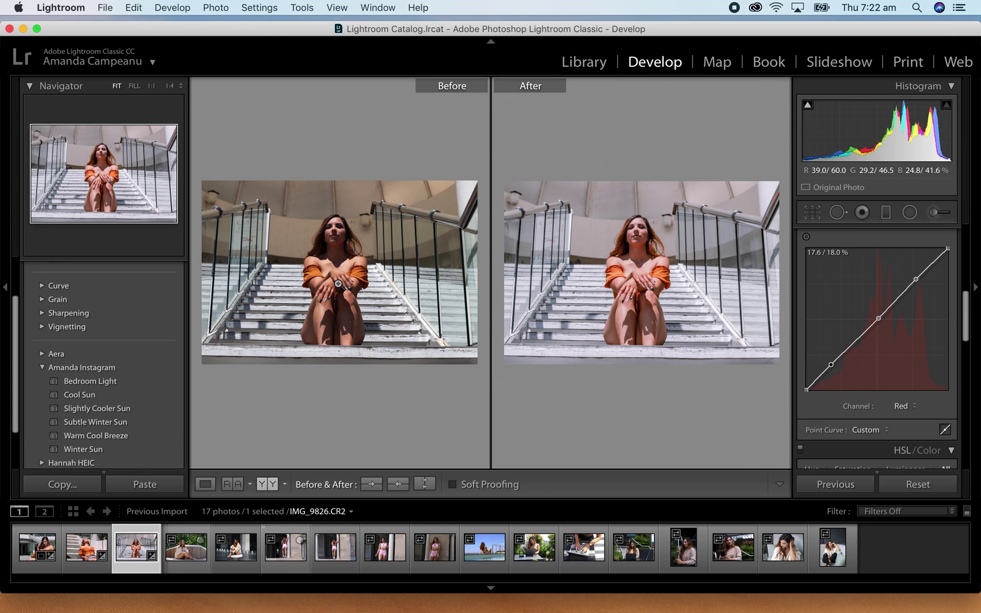
pyautogui.click(205, 484)
pyautogui.click(186, 546)
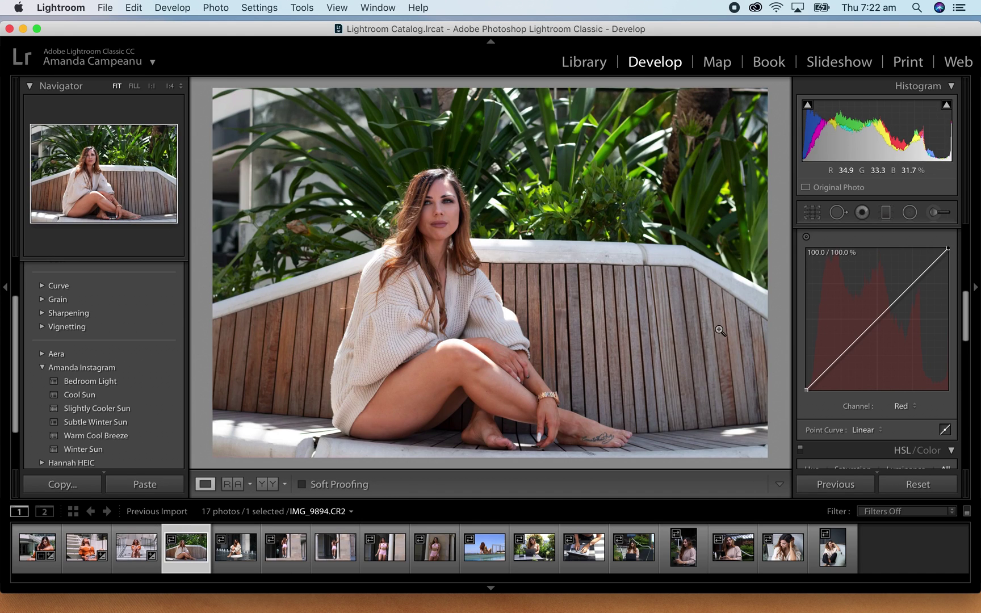
# - Set the bench portrait's contrast to +10, highlights to -75, shadows to +53, whites to +7 and blacks to -5
pyautogui.scroll(5, 925, 338)
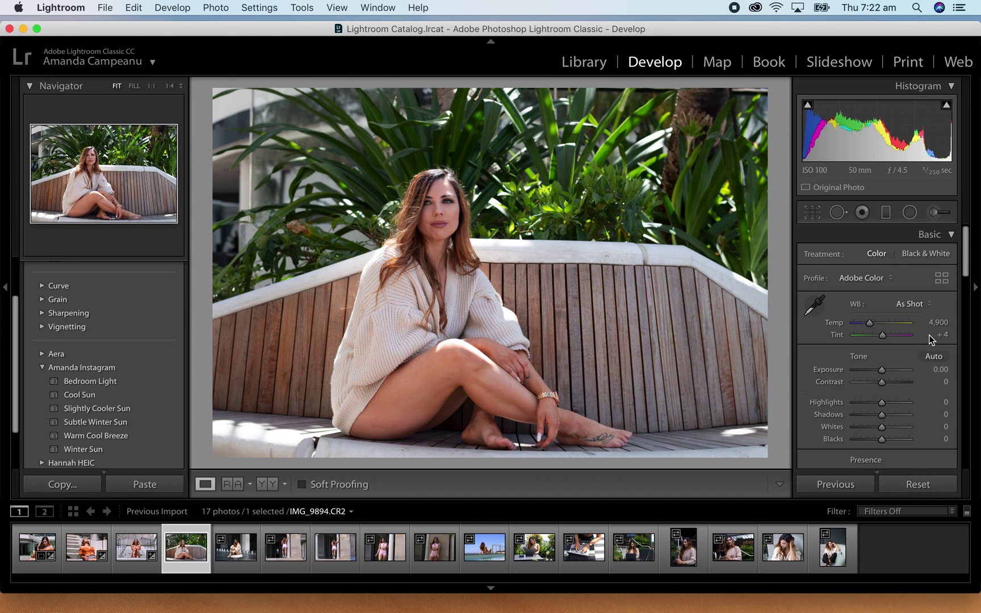
pyautogui.scroll(-1, 900, 360)
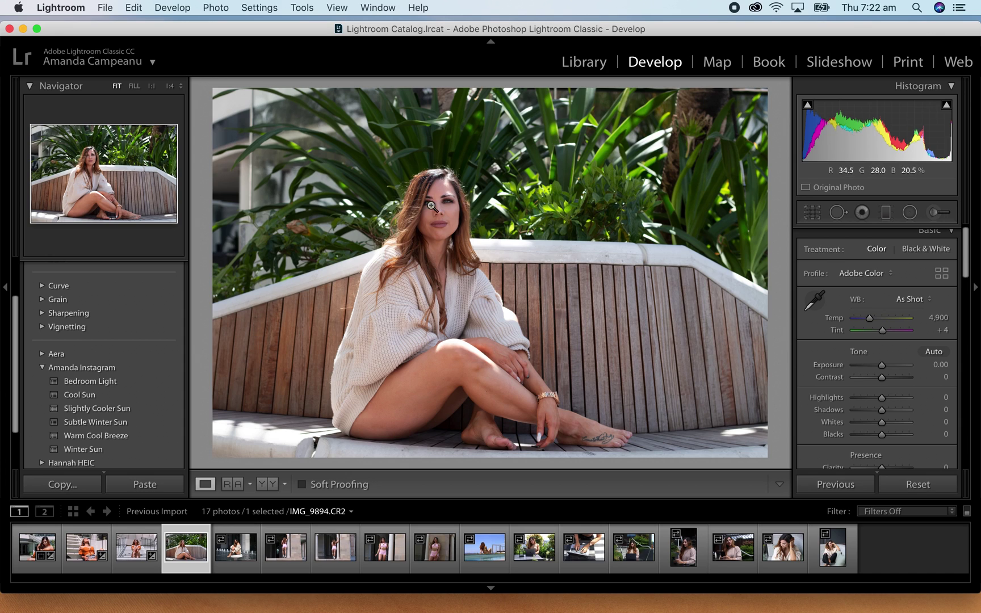
pyautogui.moveTo(883, 378); pyautogui.dragTo(885, 379)
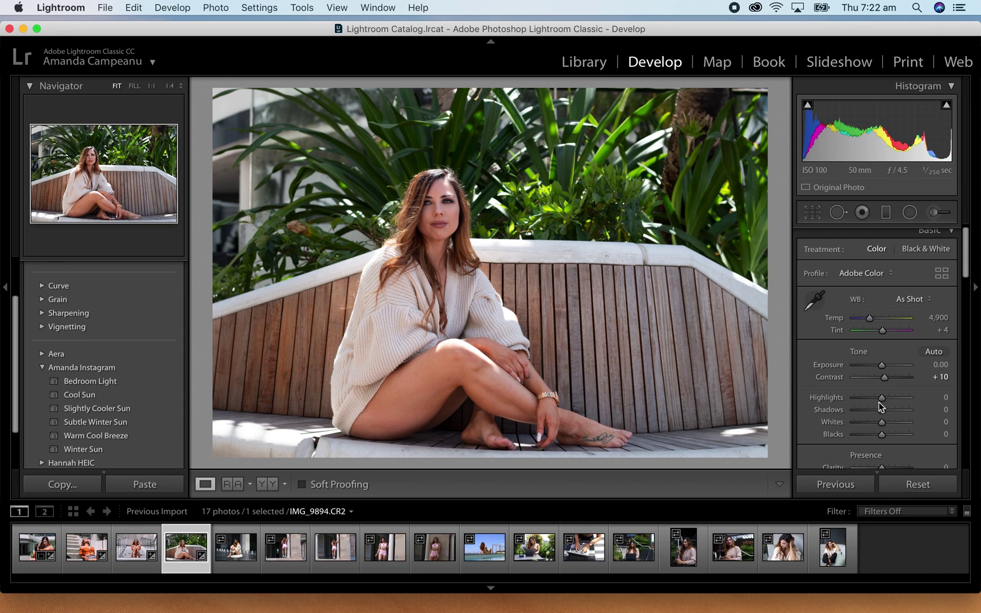
pyautogui.moveTo(881, 398); pyautogui.dragTo(903, 403)
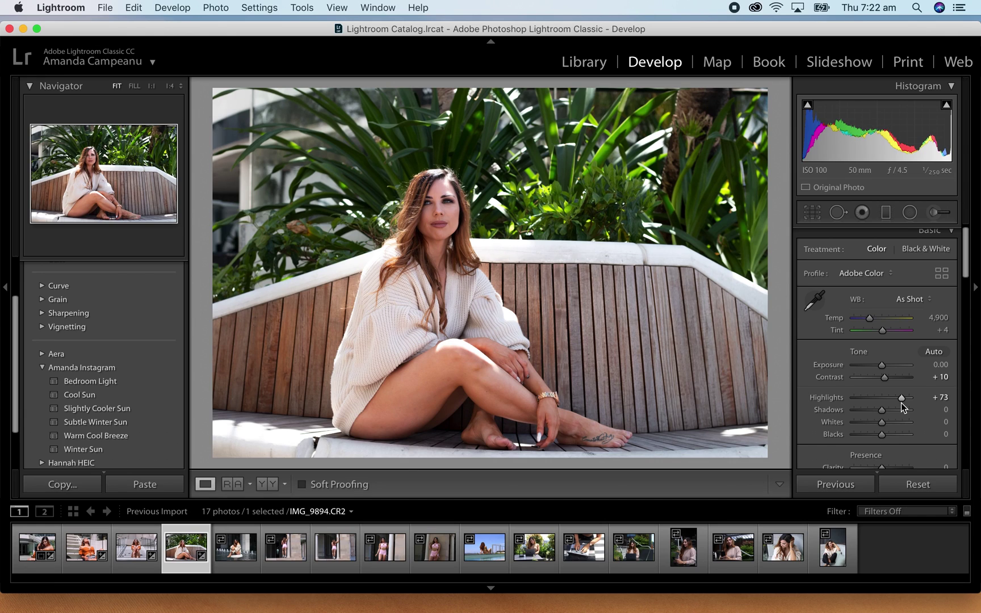
pyautogui.moveTo(902, 402); pyautogui.dragTo(861, 402)
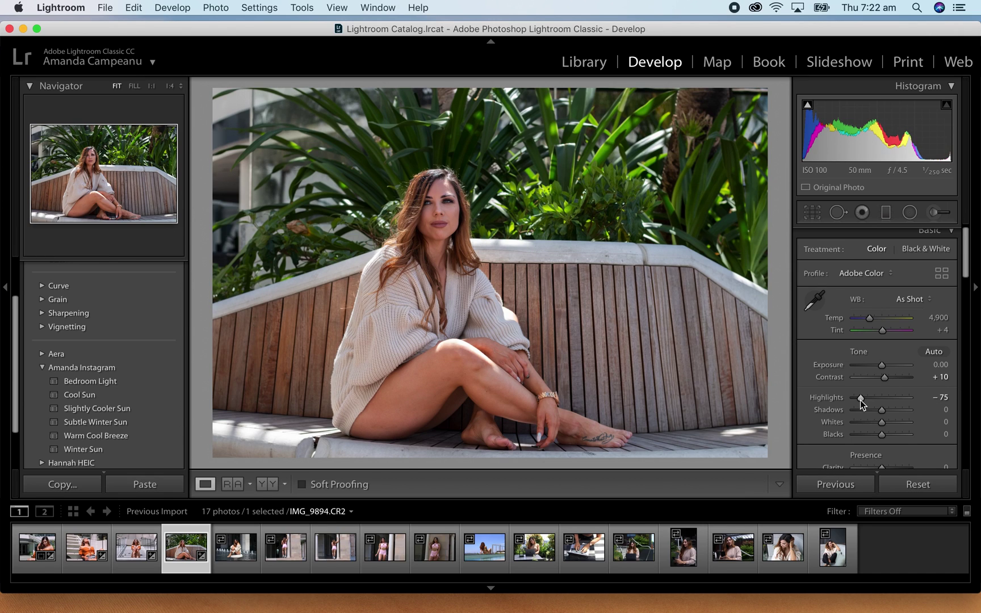
pyautogui.moveTo(886, 413)
pyautogui.mouseDown()
pyautogui.moveTo(897, 416)
pyautogui.moveTo(883, 428)
pyautogui.moveTo(889, 439)
pyautogui.moveTo(879, 437)
pyautogui.moveTo(883, 415)
pyautogui.mouseUp()
# - Set the presence values to clarity +15, vibrance -22 and saturation +14
pyautogui.scroll(-2, 897, 394)
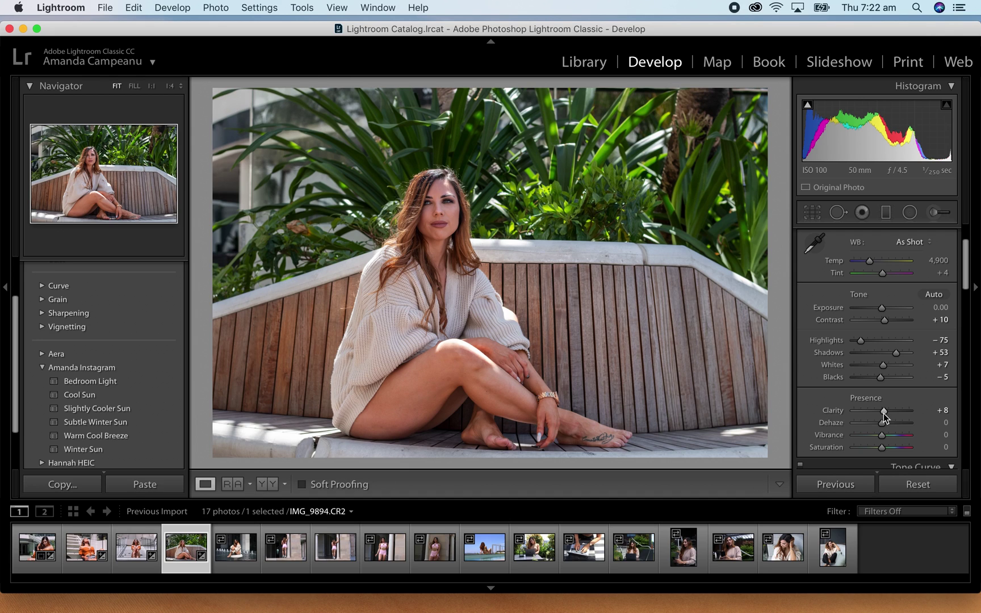
pyautogui.moveTo(882, 414)
pyautogui.mouseDown()
pyautogui.moveTo(869, 412)
pyautogui.moveTo(888, 420)
pyautogui.mouseUp()
pyautogui.moveTo(880, 437); pyautogui.dragTo(875, 438)
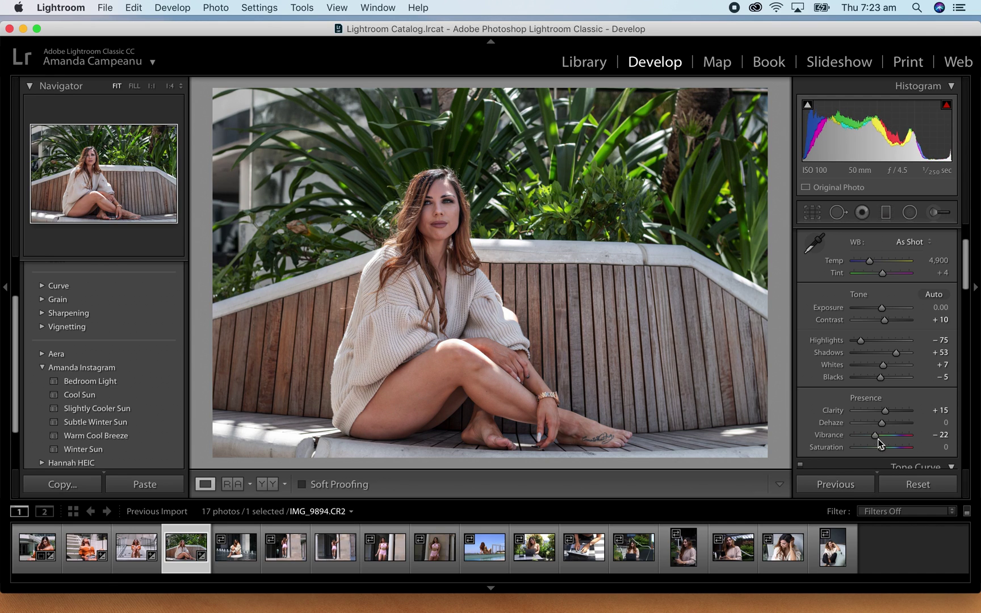
pyautogui.scroll(-5, 890, 401)
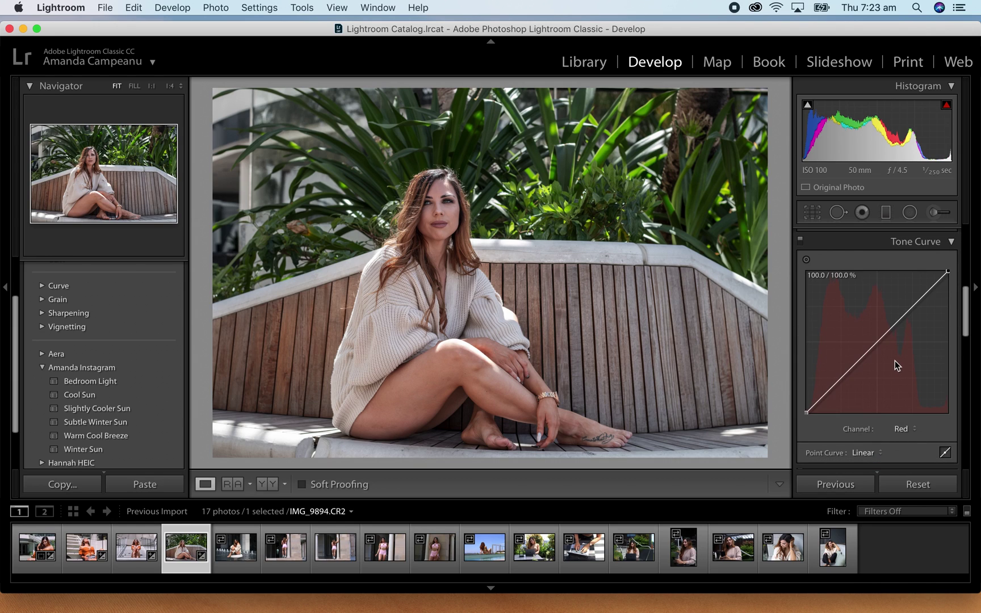
pyautogui.scroll(1, 885, 290)
pyautogui.moveTo(885, 257); pyautogui.dragTo(888, 261)
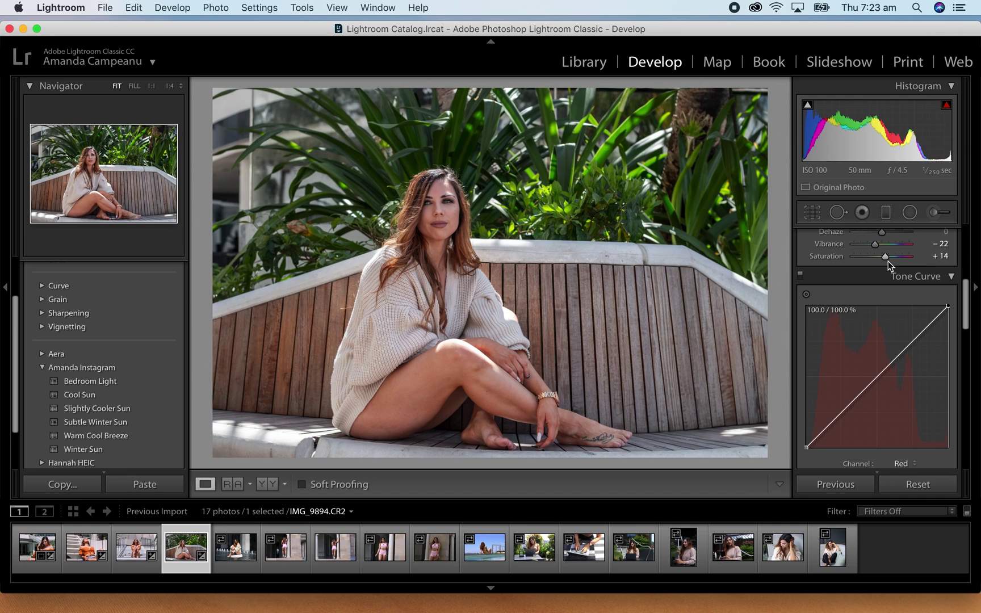
# - Switch the tone curve to region adjustments and set highlights to -43, lights to +6, darks to +16 and shadows to -20
pyautogui.scroll(-3, 902, 329)
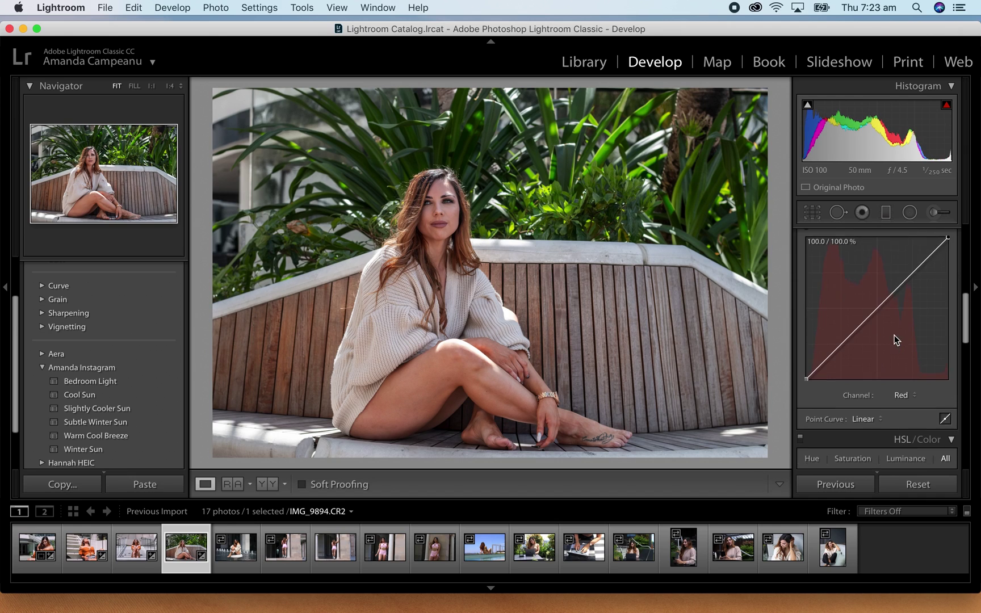
pyautogui.click(909, 396)
pyautogui.click(903, 385)
pyautogui.click(945, 418)
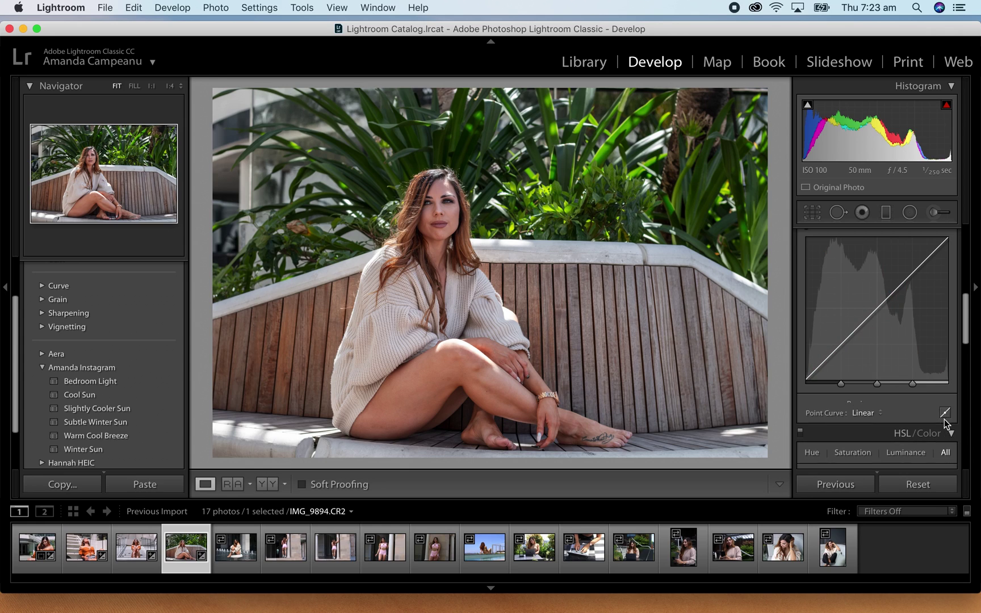
pyautogui.scroll(-1, 896, 424)
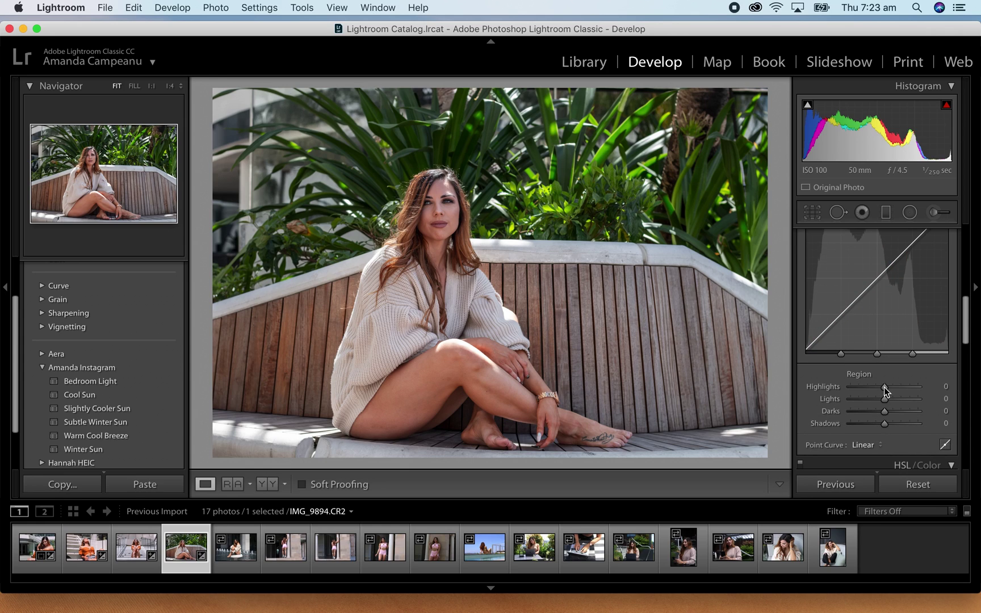
pyautogui.moveTo(884, 387); pyautogui.dragTo(890, 418)
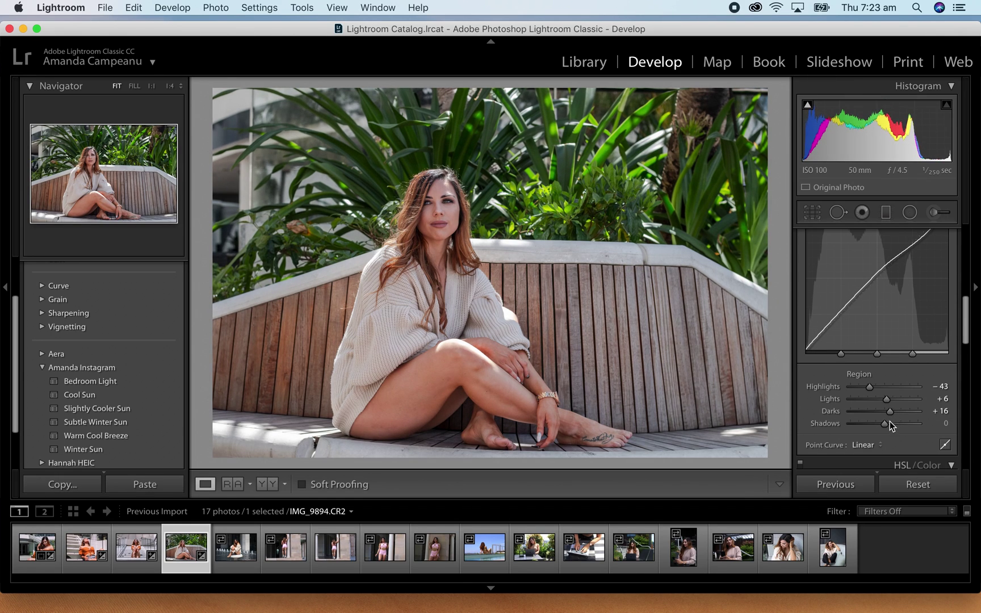
pyautogui.moveTo(884, 426); pyautogui.dragTo(878, 426)
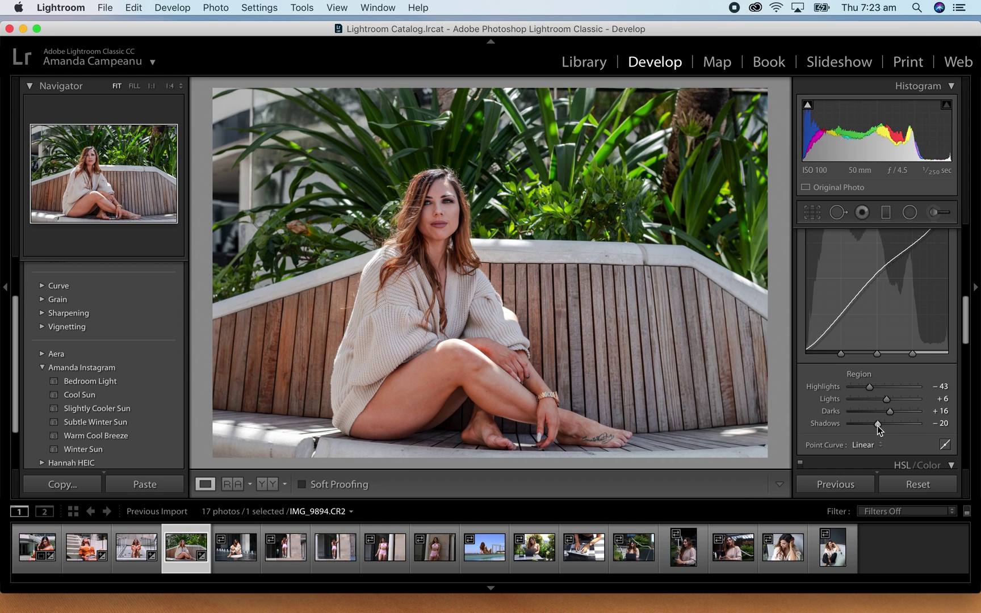
# - Compare the bench portrait with its original side by side, and set its HSL yellow saturation to -100
pyautogui.click(271, 486)
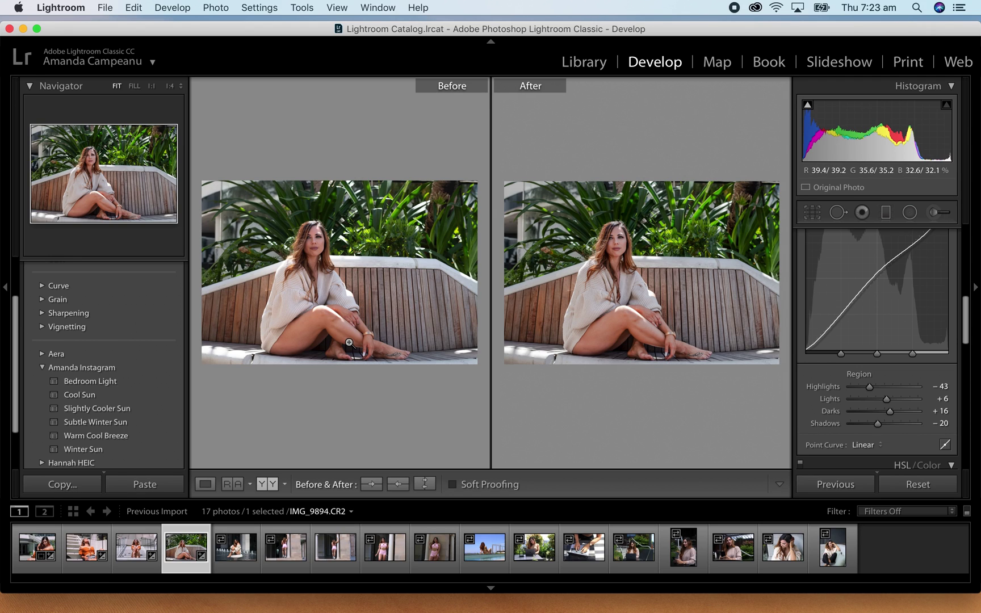
pyautogui.click(205, 484)
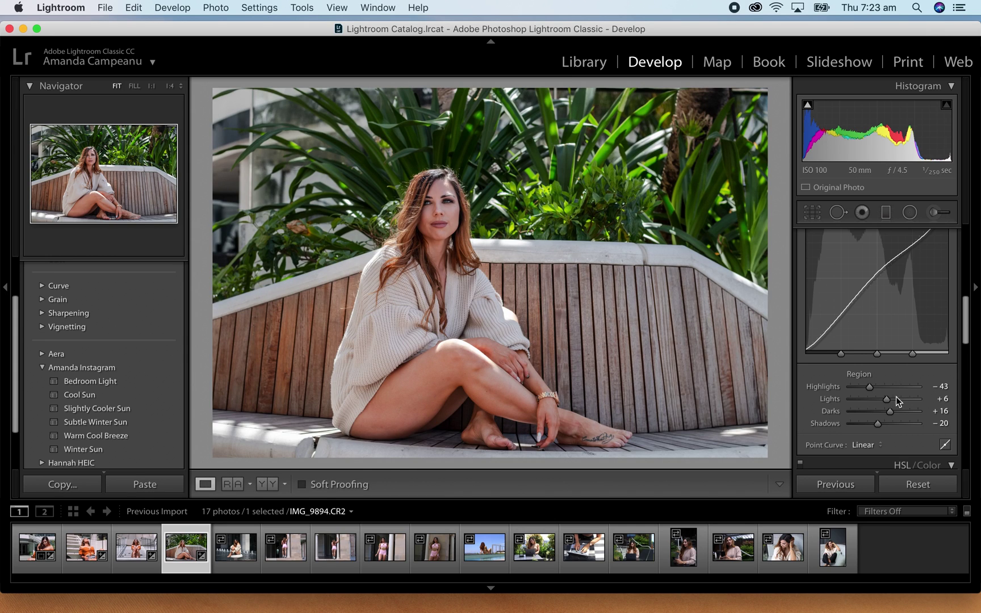
pyautogui.scroll(-5, 901, 380)
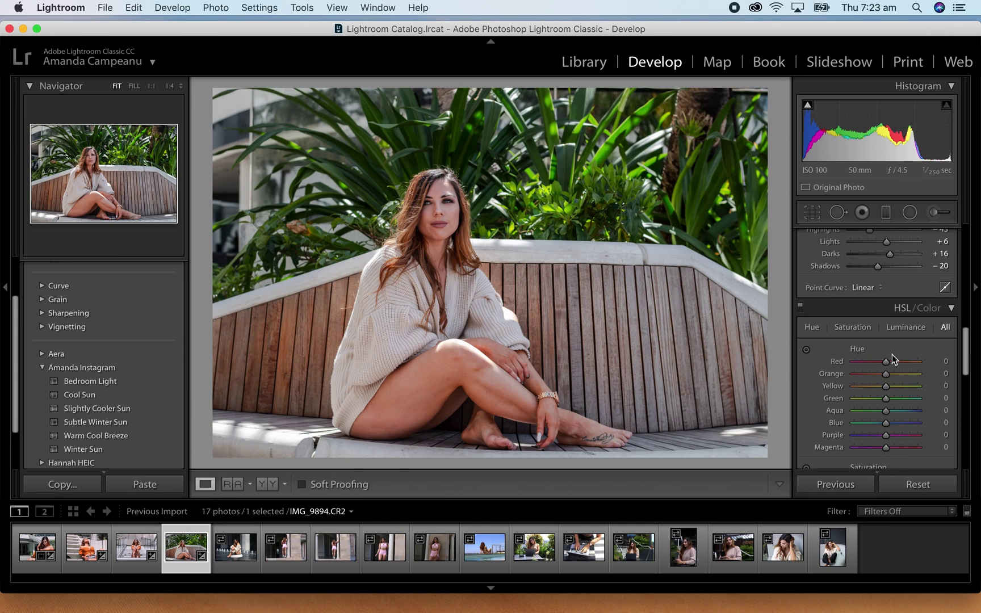
pyautogui.scroll(-1, 891, 356)
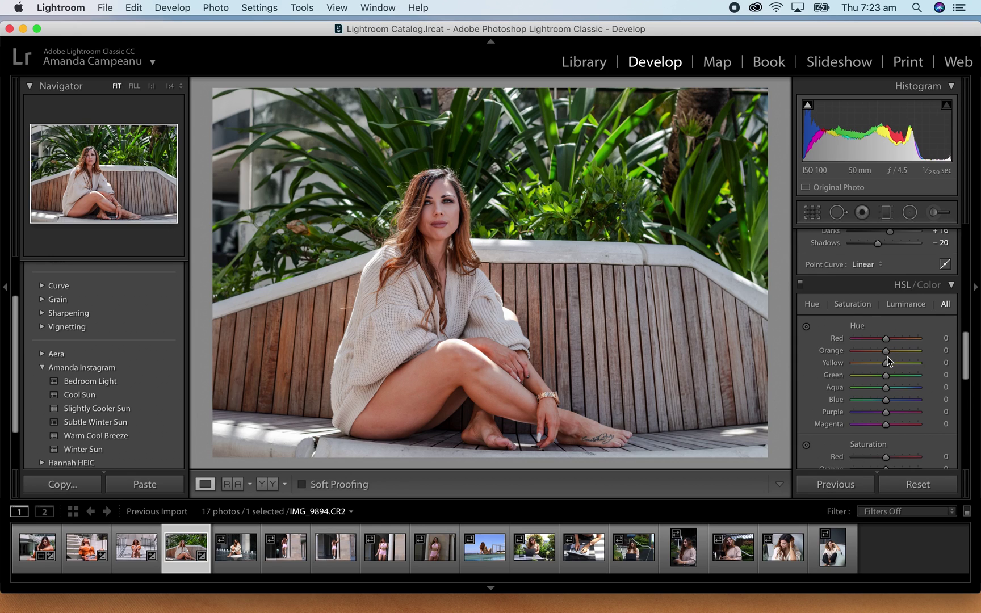
pyautogui.scroll(-3, 887, 359)
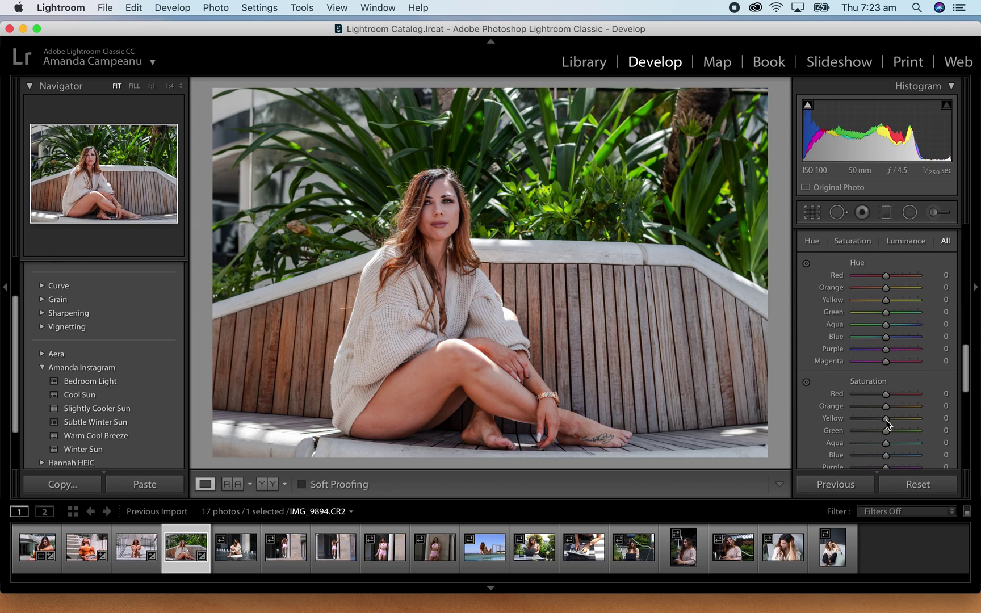
pyautogui.moveTo(886, 420); pyautogui.dragTo(840, 426)
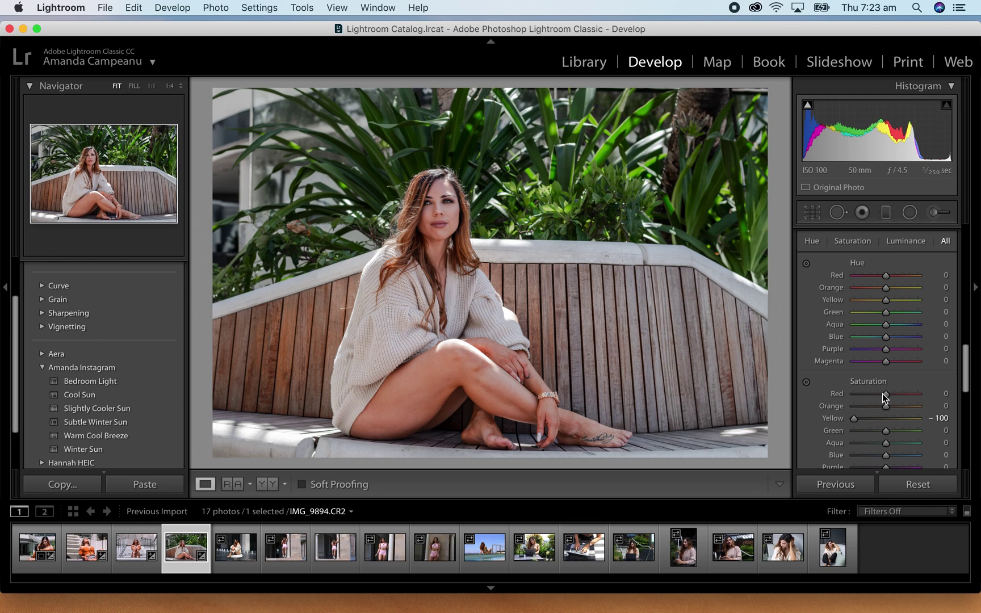
# - Split-tone the bench portrait with highlights at hue 39, saturation 3 and shadows at hue 198, saturation 3
pyautogui.scroll(-5, 868, 379)
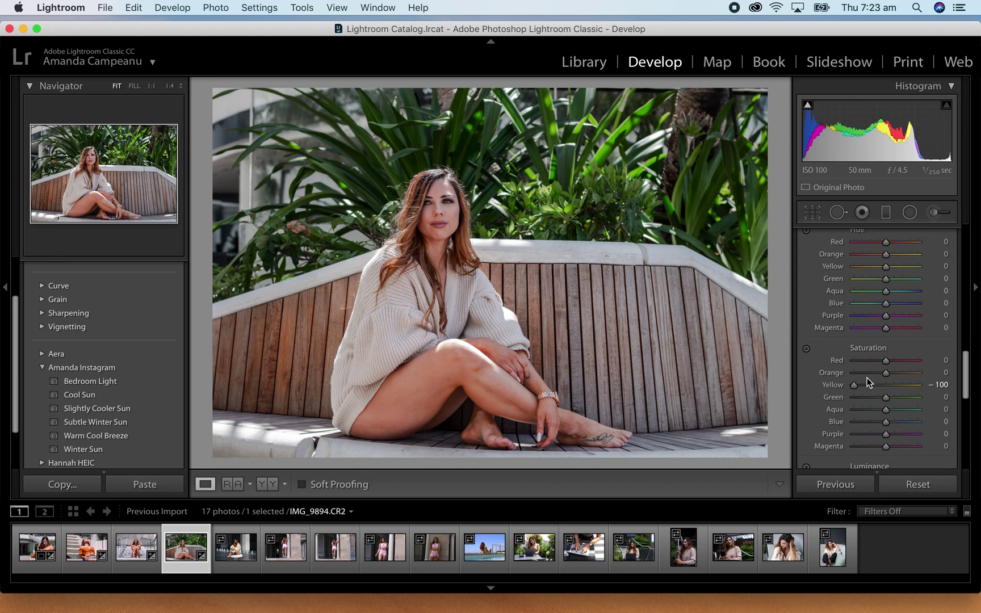
pyautogui.scroll(-7, 871, 374)
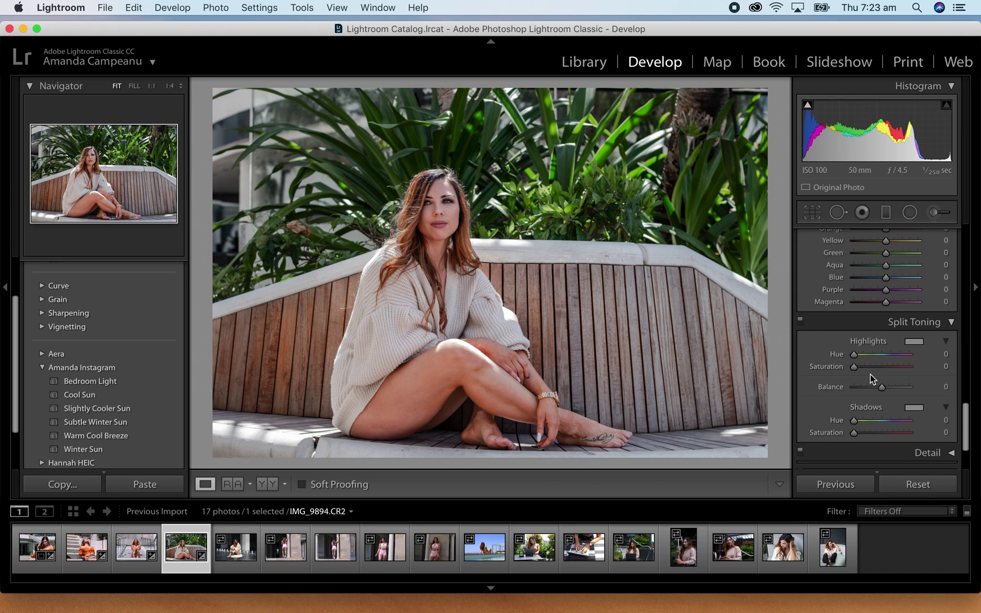
pyautogui.moveTo(855, 355)
pyautogui.mouseDown()
pyautogui.moveTo(897, 361)
pyautogui.moveTo(870, 357)
pyautogui.moveTo(852, 368)
pyautogui.moveTo(859, 373)
pyautogui.mouseUp()
pyautogui.click(896, 357)
pyautogui.moveTo(856, 368)
pyautogui.mouseDown()
pyautogui.moveTo(894, 355)
pyautogui.moveTo(862, 364)
pyautogui.mouseUp()
pyautogui.moveTo(858, 422); pyautogui.dragTo(887, 427)
pyautogui.moveTo(886, 423); pyautogui.dragTo(886, 424)
# - Compare the split-toned bench portrait with its original, and open the fifth photo, IMG_9983.CR2, in the single-photo view
pyautogui.click(267, 483)
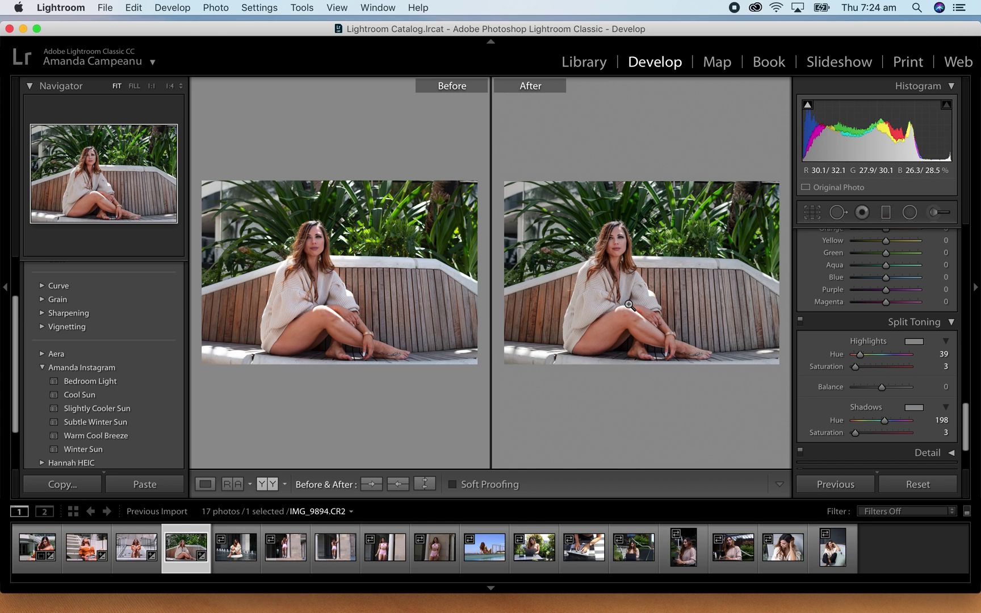
pyautogui.click(205, 484)
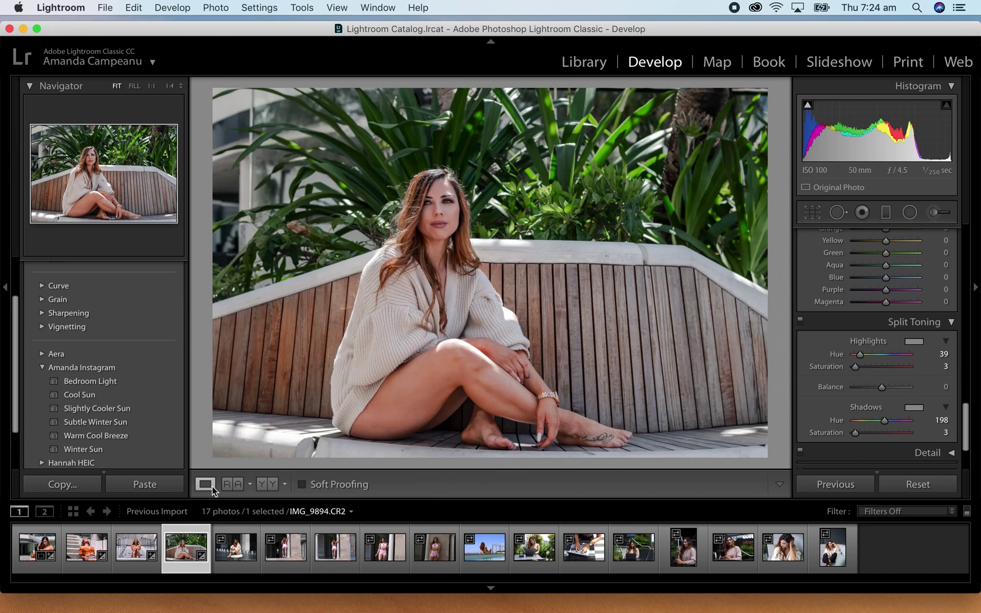
pyautogui.click(236, 548)
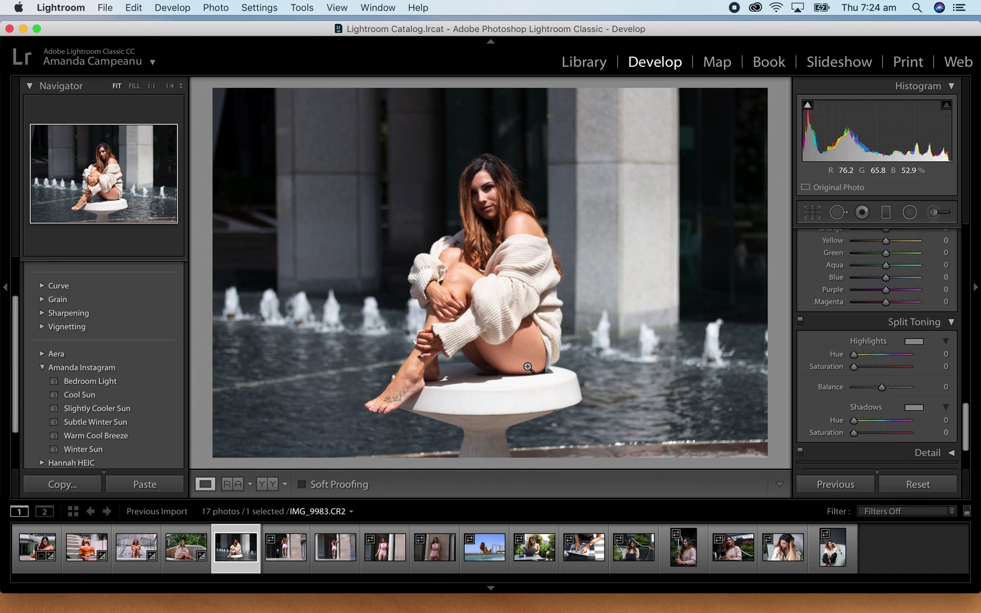
# - Set the fountain portrait's exposure to -0.05, contrast to -50, highlights to -23, shadows to +28, whites to -16 and blacks to -19
pyautogui.scroll(10, 912, 309)
pyautogui.scroll(2, 912, 309)
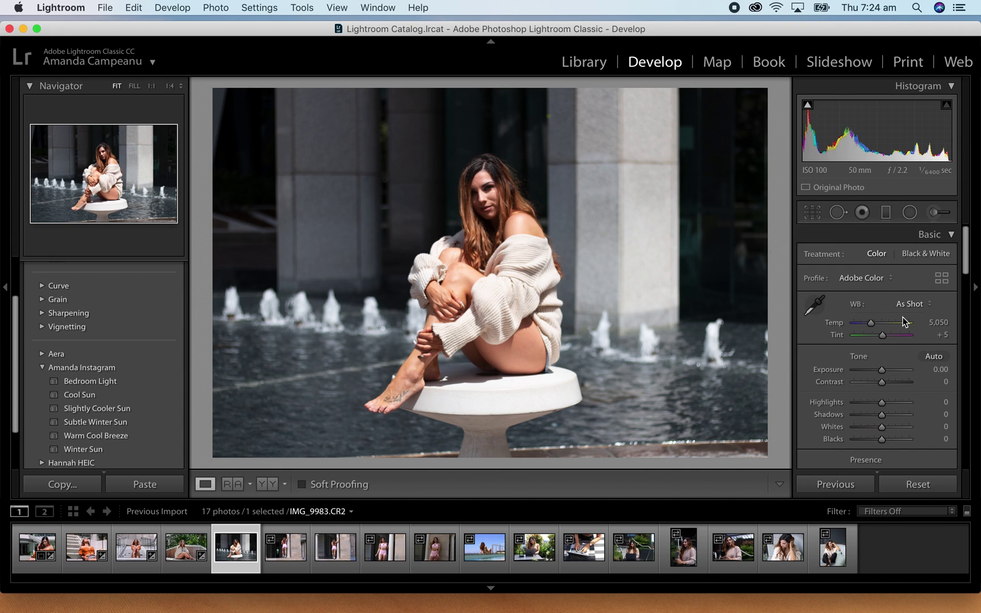
pyautogui.press('Down')
pyautogui.press('Down')
pyautogui.press('Up')
pyautogui.moveTo(880, 383); pyautogui.dragTo(867, 384)
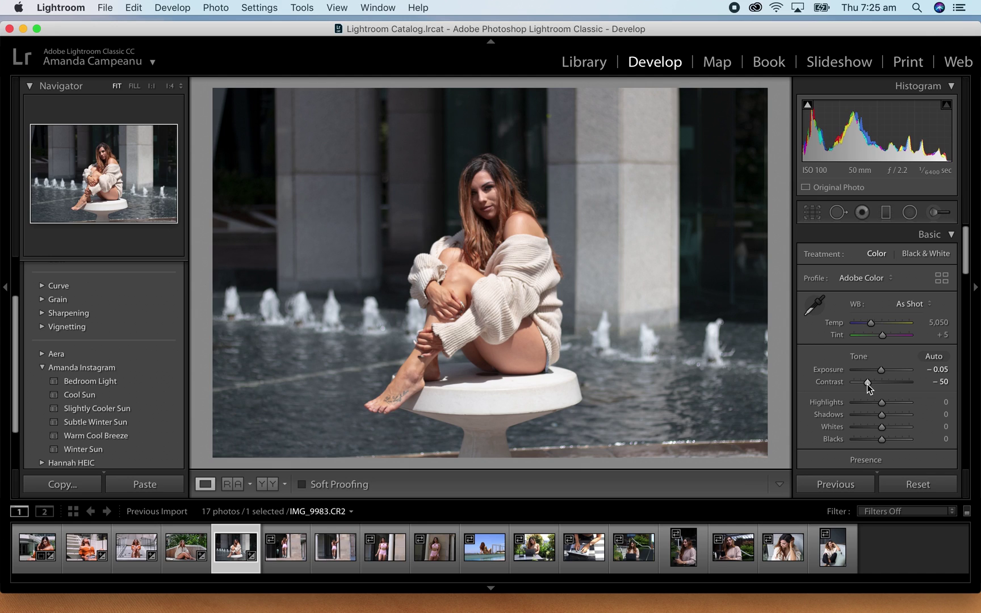
pyautogui.moveTo(882, 403); pyautogui.dragTo(866, 407)
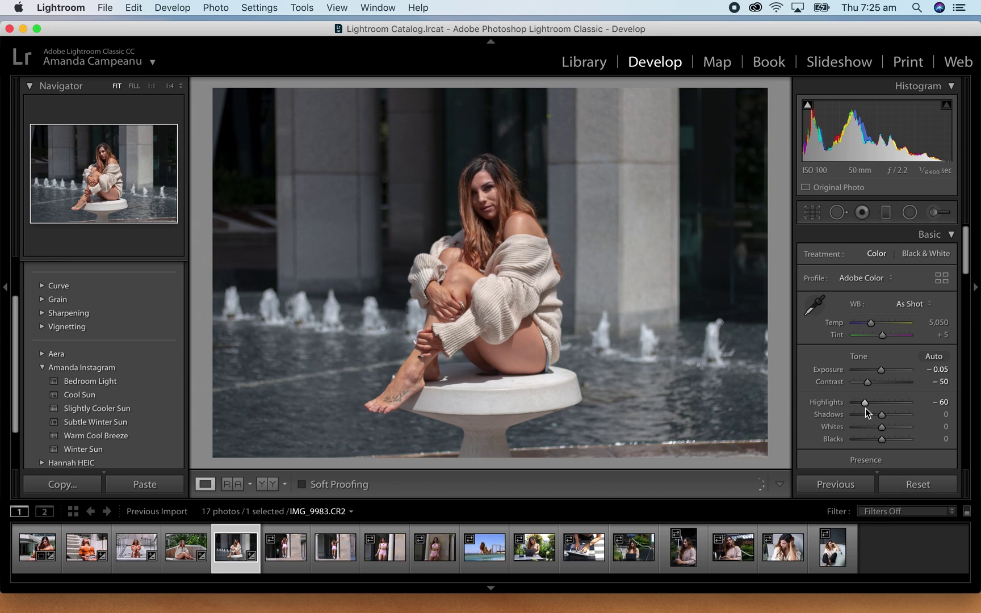
pyautogui.moveTo(865, 408); pyautogui.dragTo(879, 430)
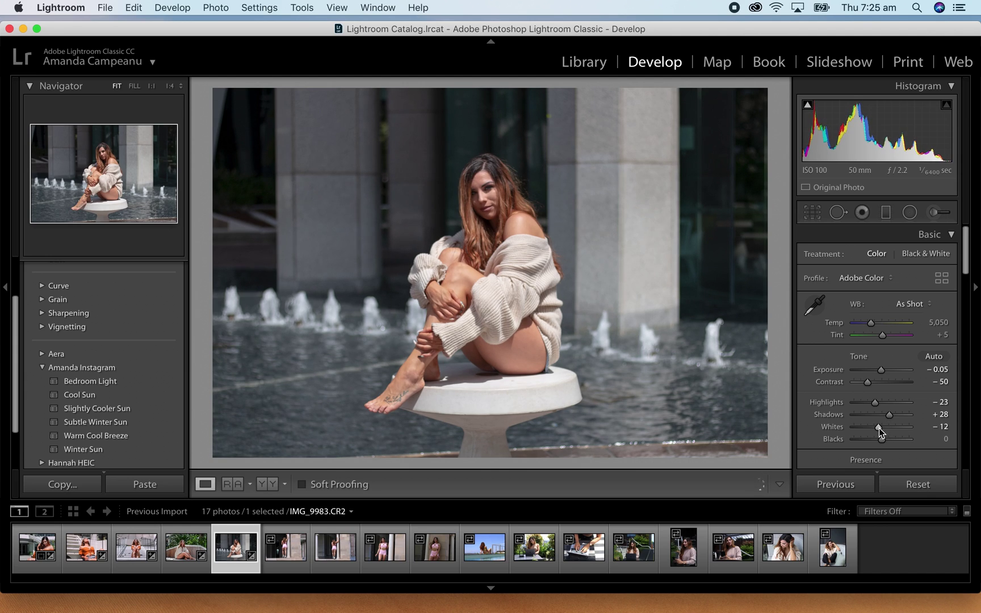
pyautogui.moveTo(882, 441); pyautogui.dragTo(878, 441)
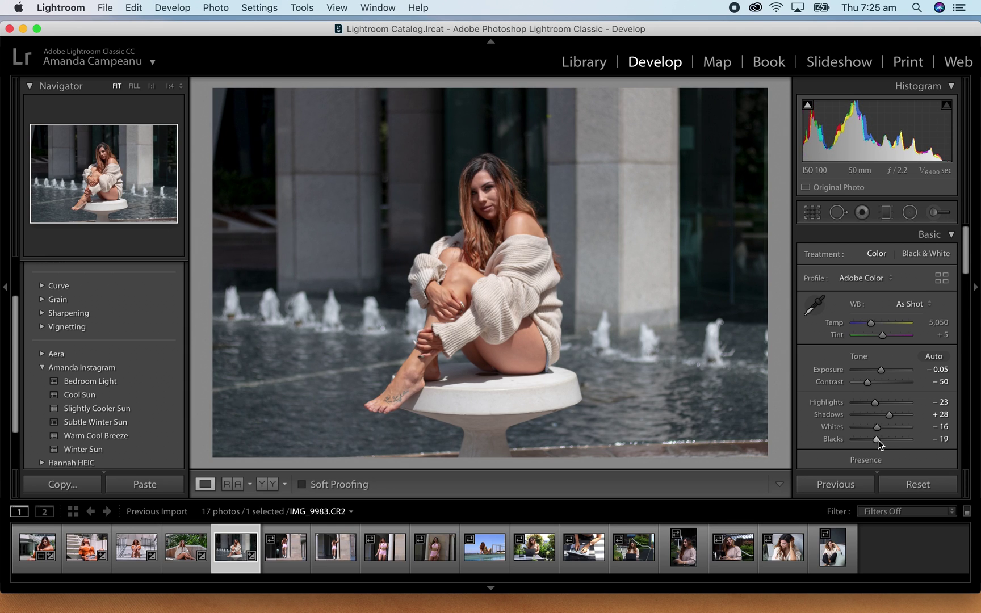
# - Set the fountain portrait's clarity to +15 and adjust its vibrance slightly
pyautogui.scroll(-5, 888, 397)
pyautogui.moveTo(884, 363); pyautogui.dragTo(889, 363)
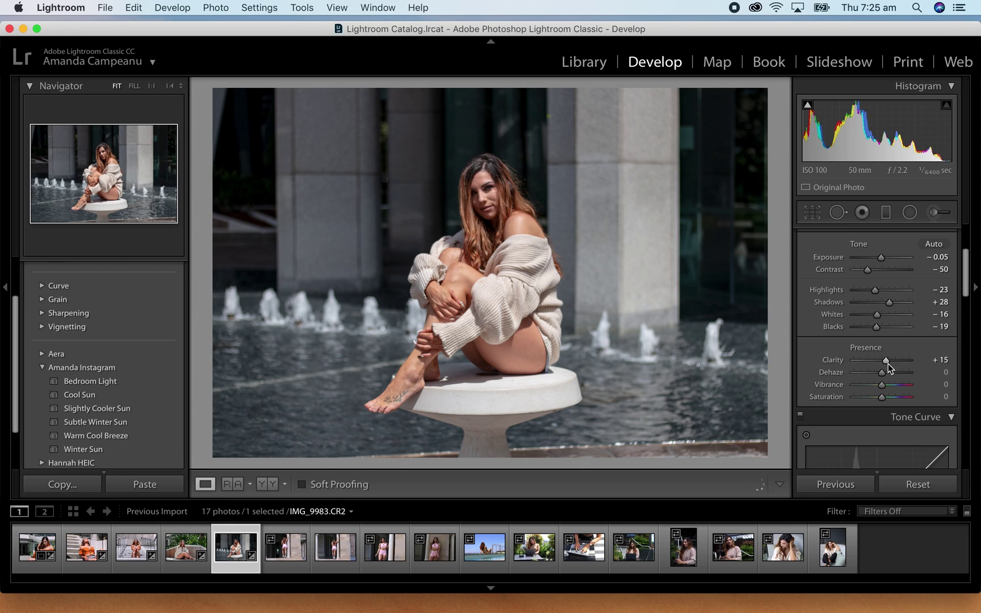
pyautogui.moveTo(878, 386); pyautogui.dragTo(885, 388)
# - Set the tone curve regions to highlights -10, lights +5, darks +22 and shadows -8
pyautogui.scroll(-3, 884, 359)
pyautogui.scroll(-8, 884, 359)
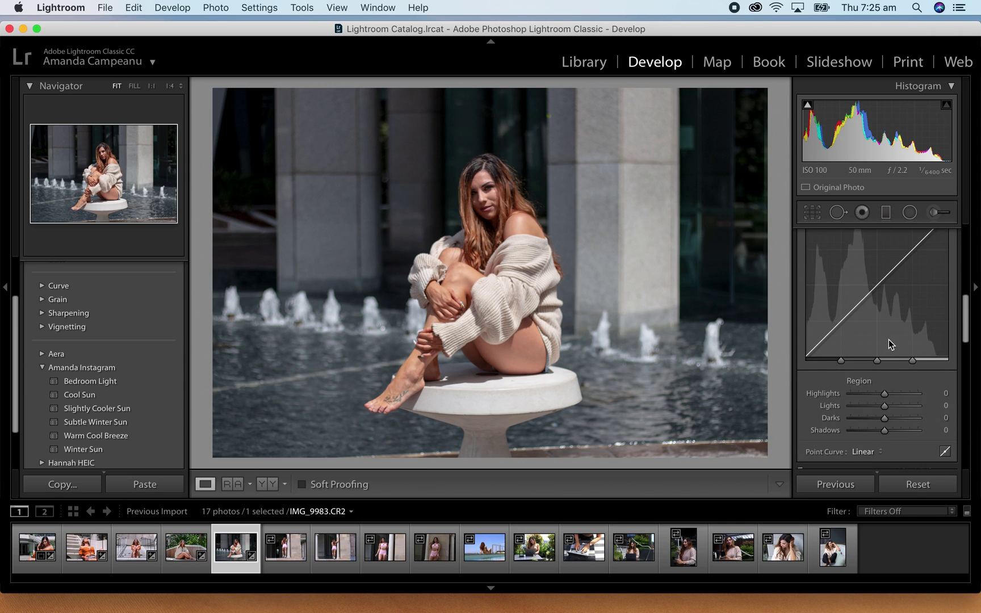
pyautogui.moveTo(884, 399); pyautogui.dragTo(882, 440)
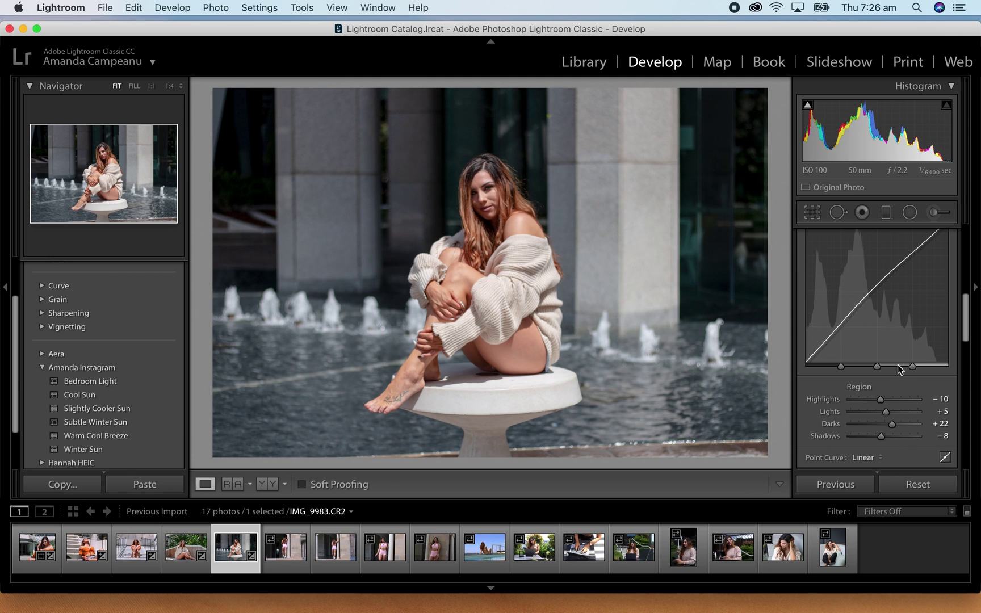
# - Switch the tone curve to point editing on the Red channel and add points in its highlights, midtones and shadows
pyautogui.scroll(3, 914, 393)
pyautogui.scroll(-3, 932, 420)
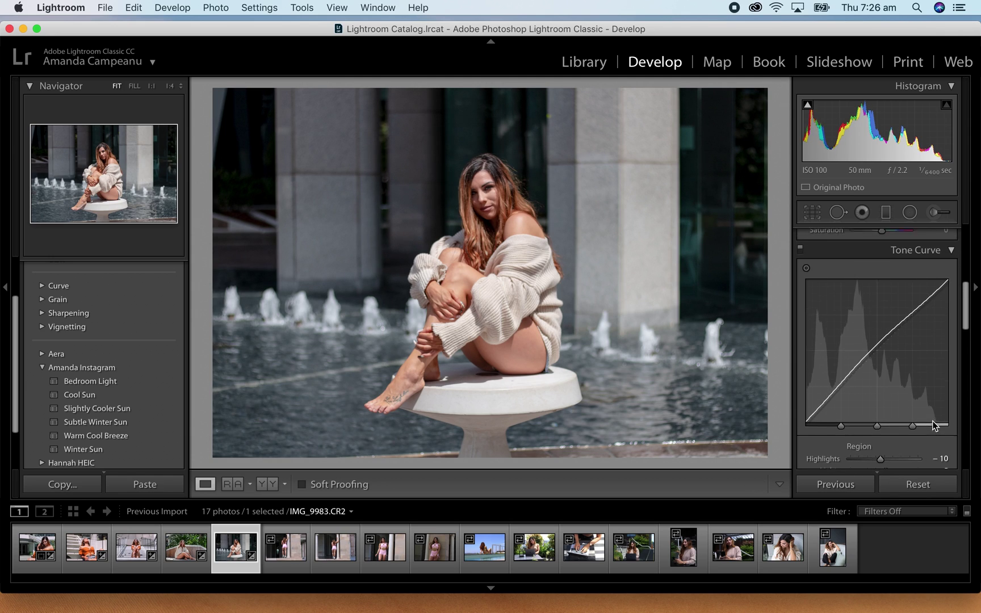
pyautogui.click(944, 454)
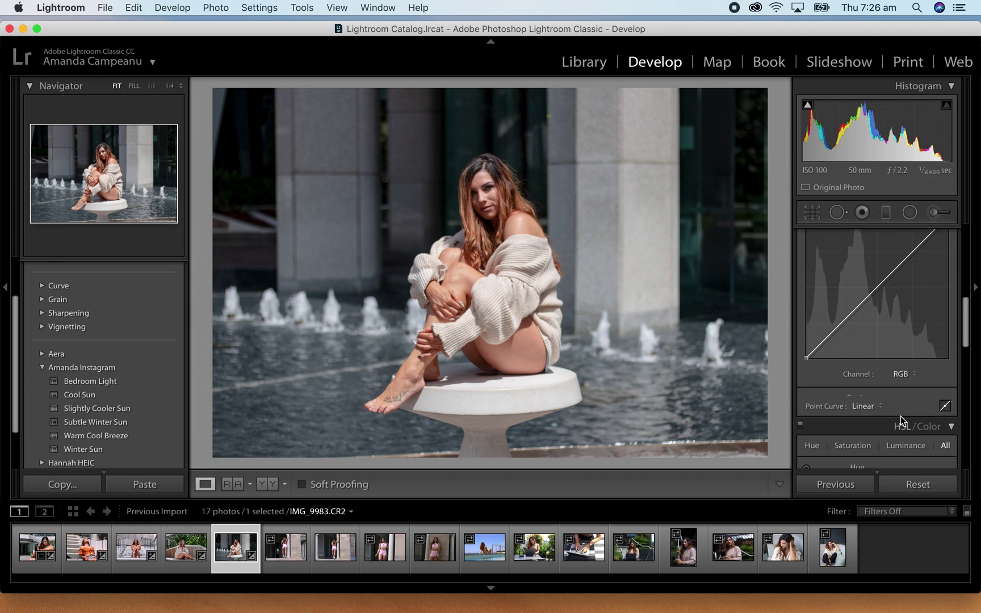
pyautogui.click(900, 373)
pyautogui.press('Return')
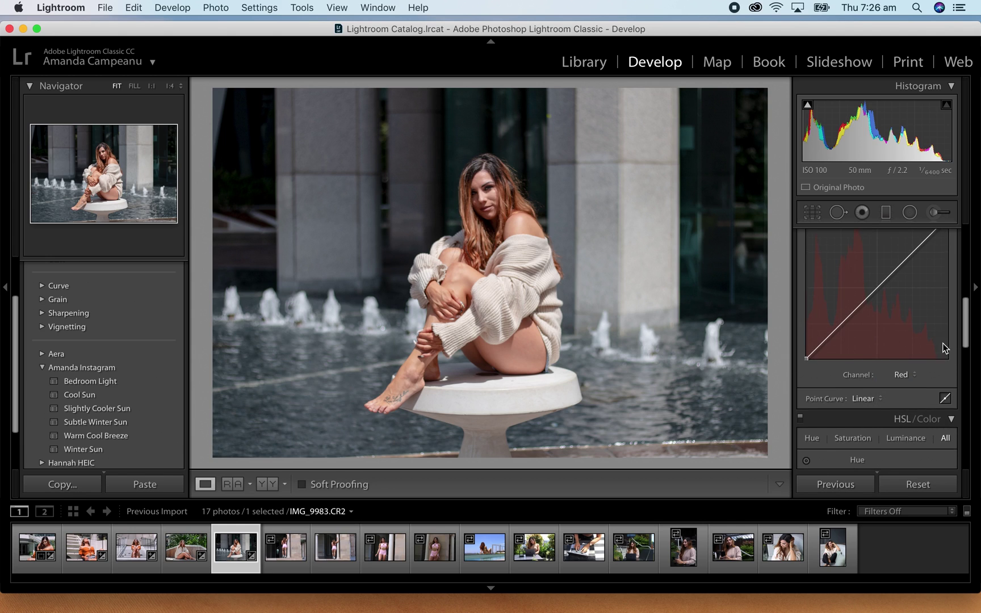
pyautogui.scroll(1, 931, 306)
pyautogui.click(918, 271)
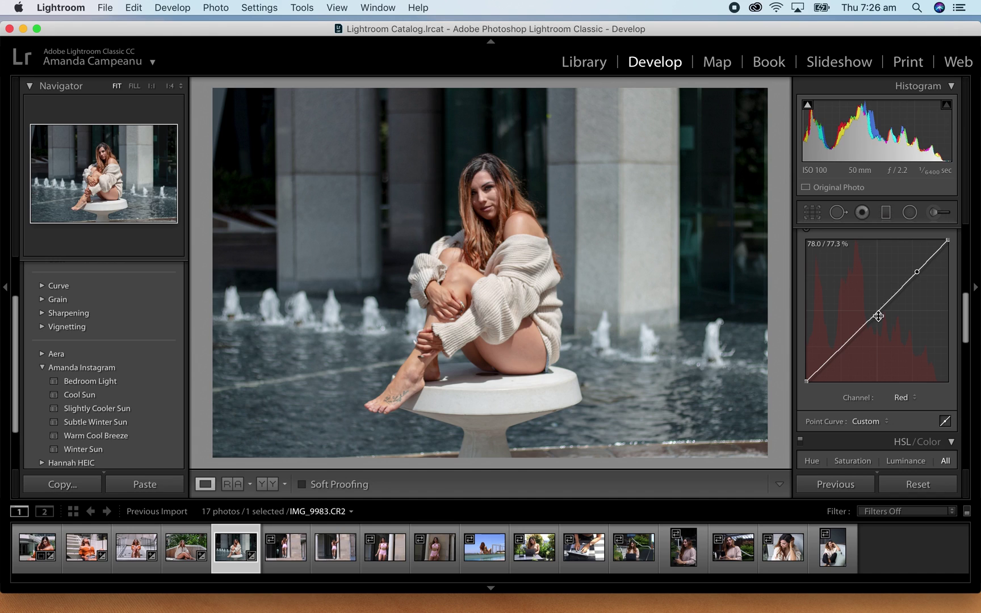
pyautogui.click(876, 315)
pyautogui.click(831, 357)
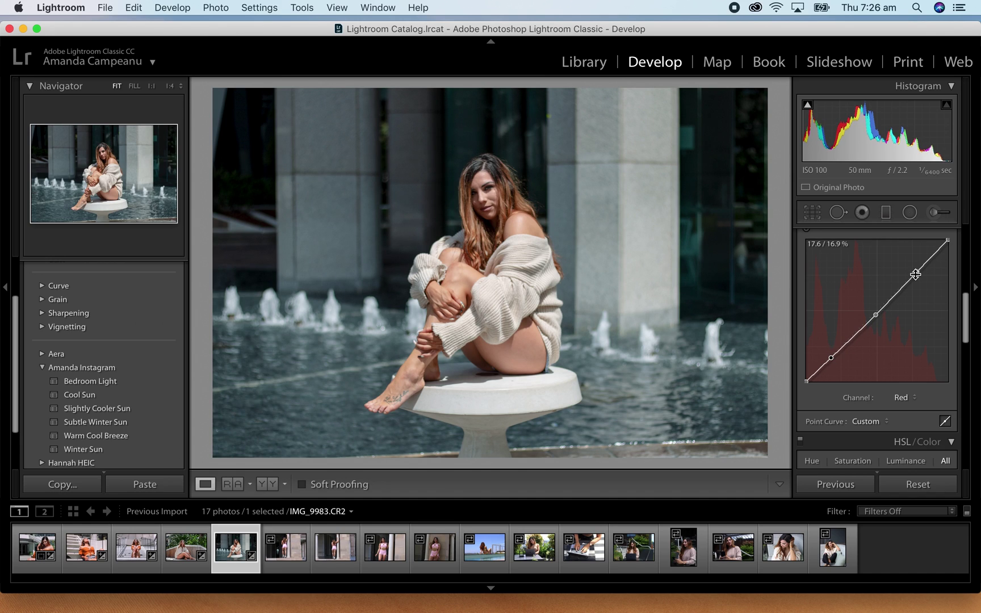
# - Fine-tune the red curve, moving the highlight point to about 78.4 / 78.8 % and the midtone point to about 49.8 / 49.0 %
pyautogui.moveTo(917, 273)
pyautogui.mouseDown()
pyautogui.moveTo(935, 286)
pyautogui.moveTo(893, 260)
pyautogui.moveTo(904, 246)
pyautogui.moveTo(933, 253)
pyautogui.moveTo(937, 294)
pyautogui.moveTo(919, 273)
pyautogui.mouseUp()
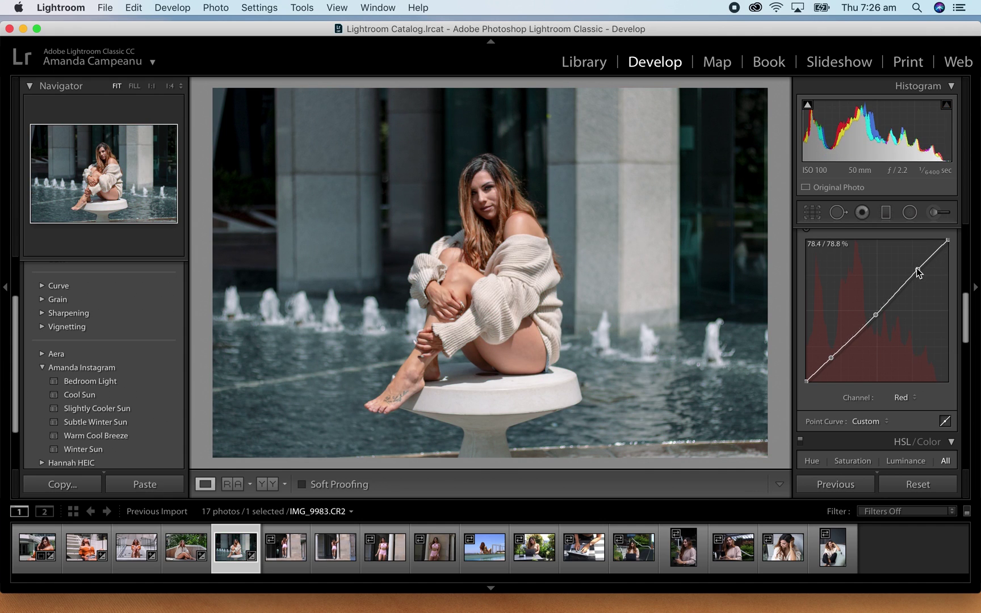
pyautogui.moveTo(877, 315); pyautogui.dragTo(877, 311)
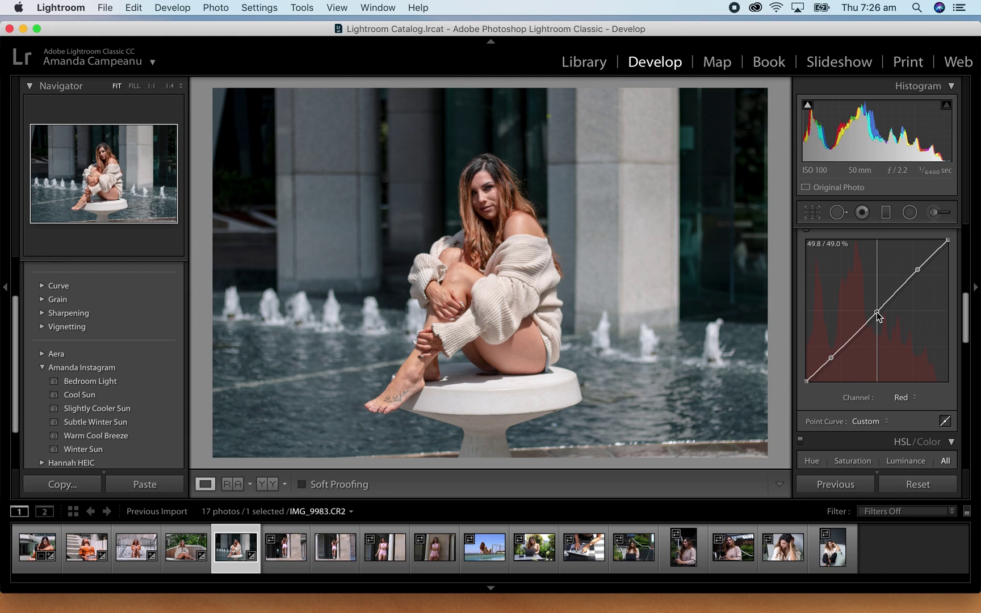
pyautogui.moveTo(876, 312); pyautogui.dragTo(876, 312)
pyautogui.moveTo(832, 361); pyautogui.dragTo(829, 358)
# - Shape the Green channel curve with three points, lowering shadows to about 15.7 / 13.3 % and raising highlights to about 78.4 / 80.4 %
pyautogui.click(902, 398)
pyautogui.click(903, 405)
pyautogui.click(919, 268)
pyautogui.click(874, 315)
pyautogui.moveTo(828, 360); pyautogui.dragTo(828, 363)
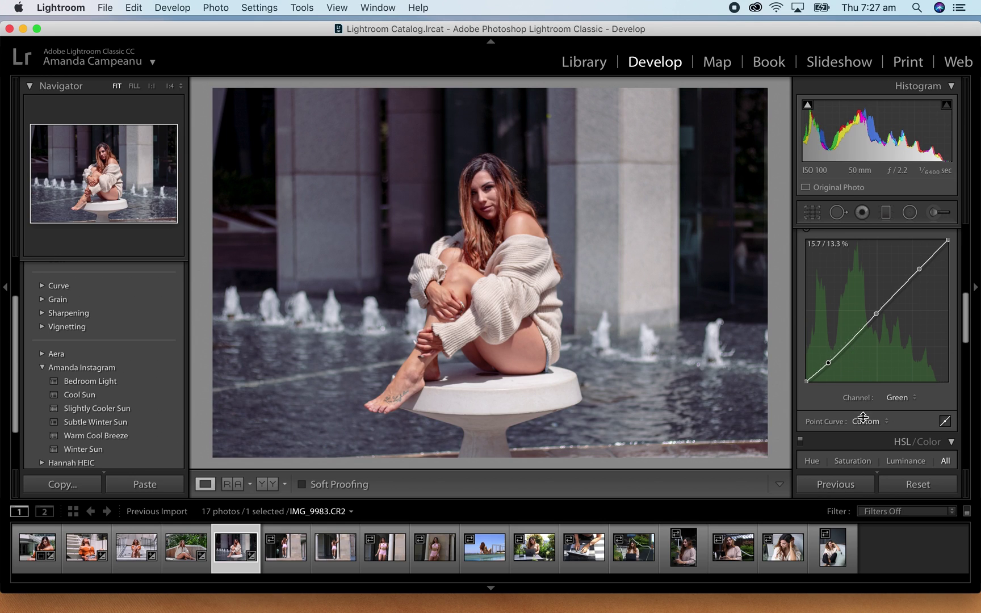
pyautogui.moveTo(920, 273); pyautogui.dragTo(918, 267)
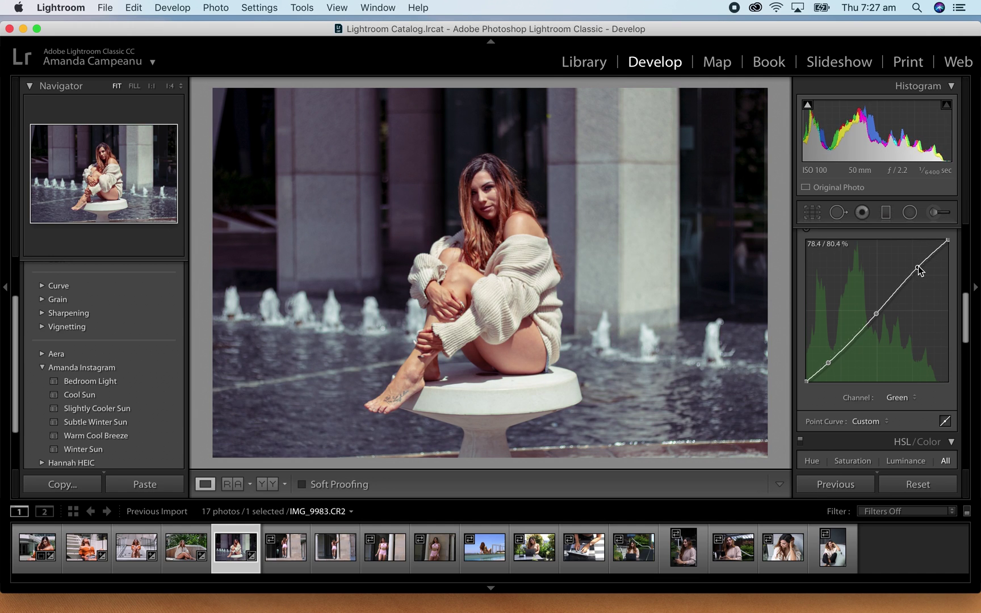
# - Undo the green and red channel point curve changes and the last shadow tones adjustment
pyautogui.press('super+z')
pyautogui.press('super+z')
pyautogui.press('super+z')
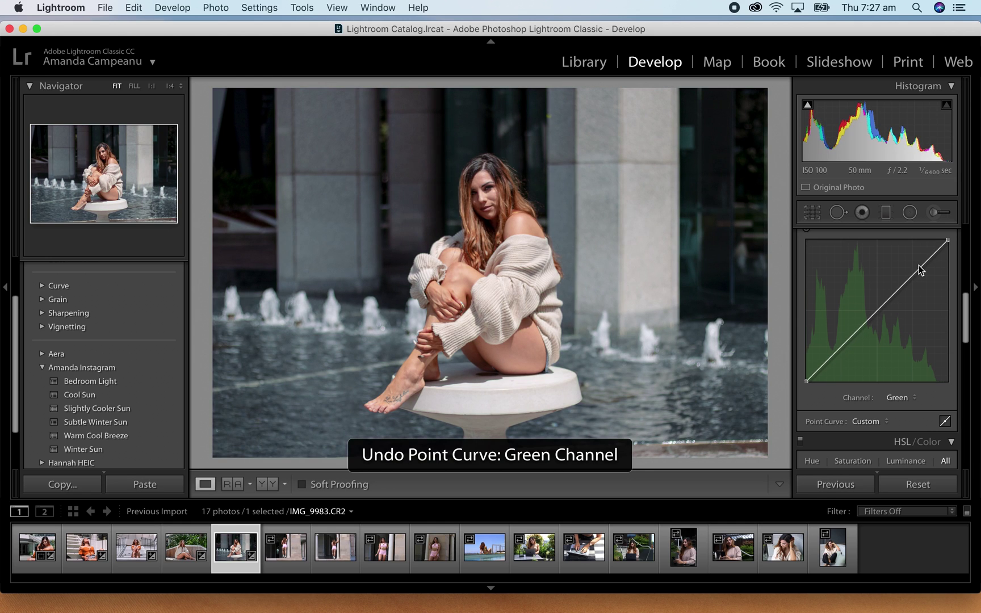
pyautogui.press('super+z')
pyautogui.press('super+z')
pyautogui.press('super+z')
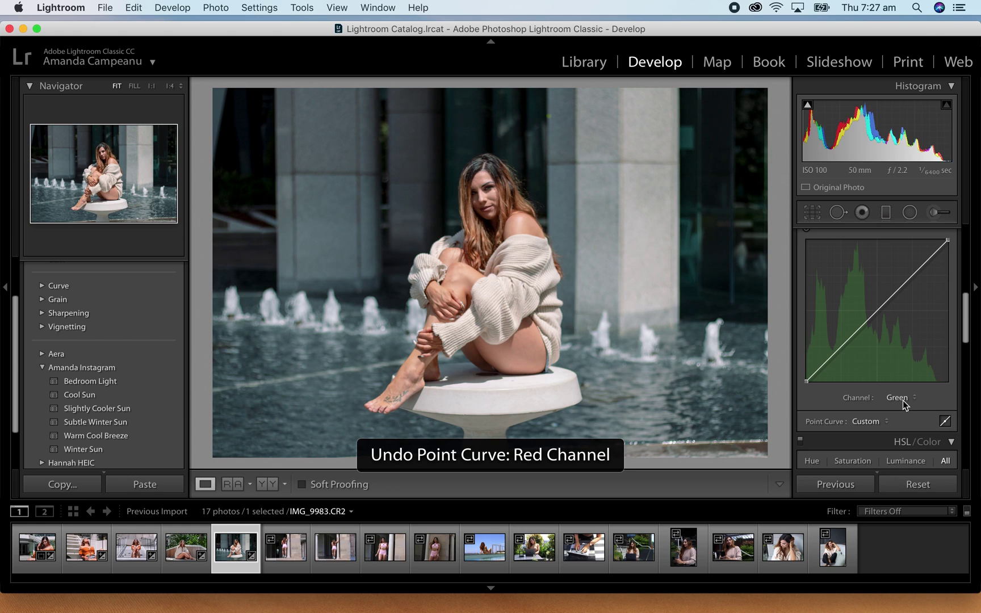
pyautogui.press('super+z')
pyautogui.press('super+z')
pyautogui.press('super+z')
pyautogui.press('super+z')
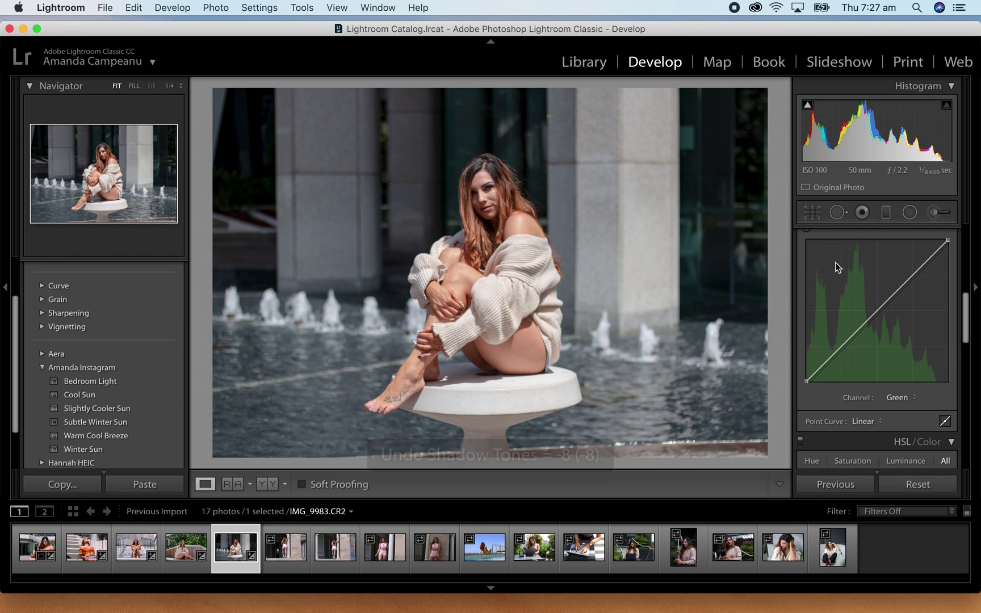
# - Compare the fountain portrait with its original side by side, and open the sixth photo, IMG_0108.CR2, in the single-photo view
pyautogui.click(279, 483)
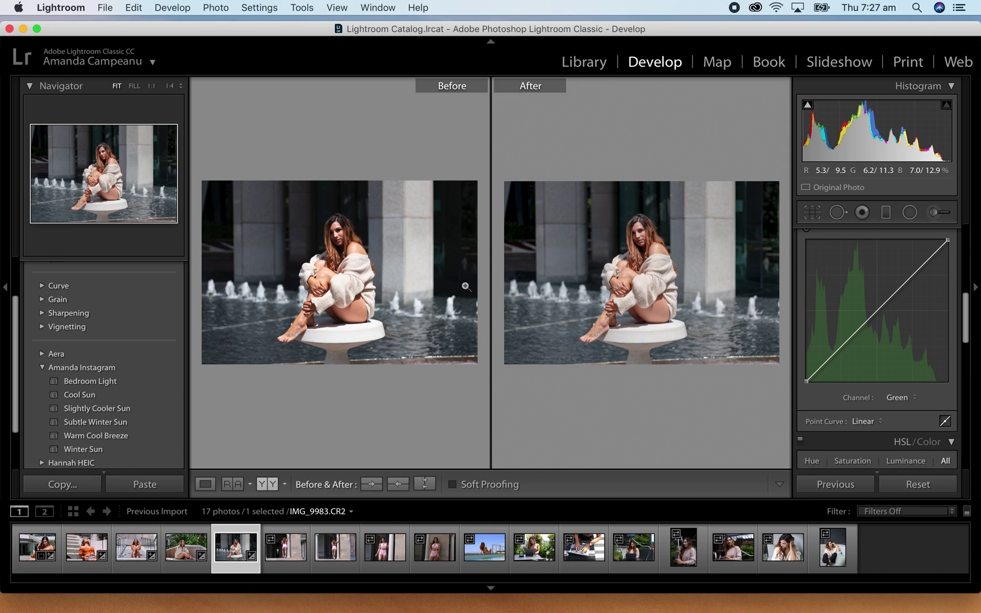
pyautogui.click(285, 553)
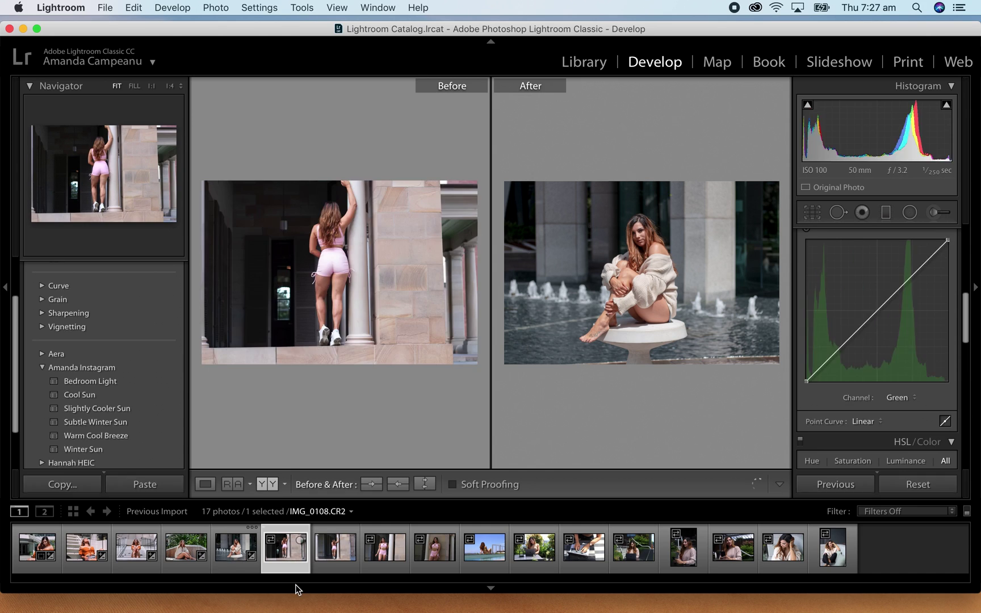
pyautogui.click(204, 483)
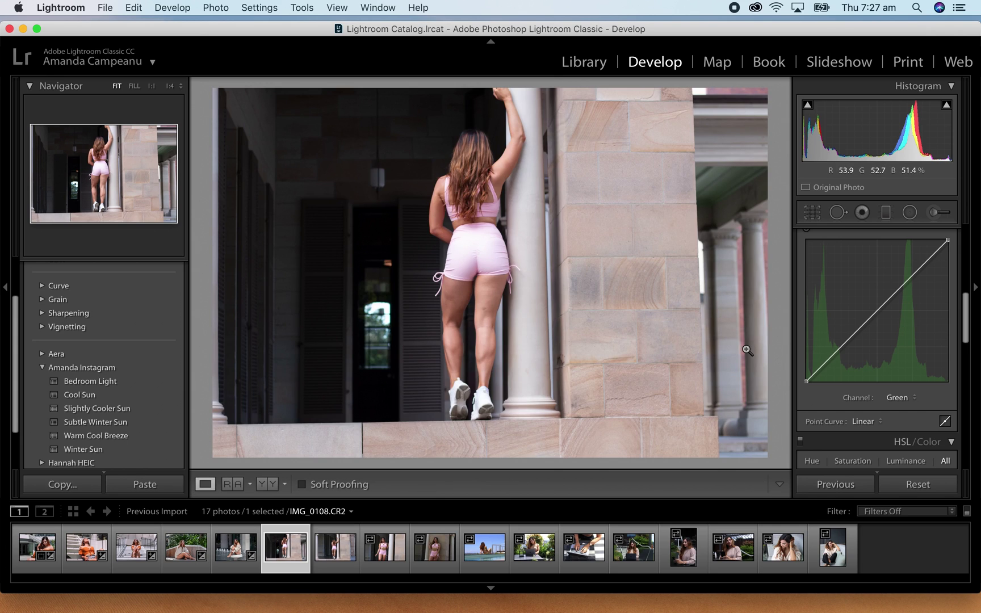
pyautogui.scroll(2, 889, 373)
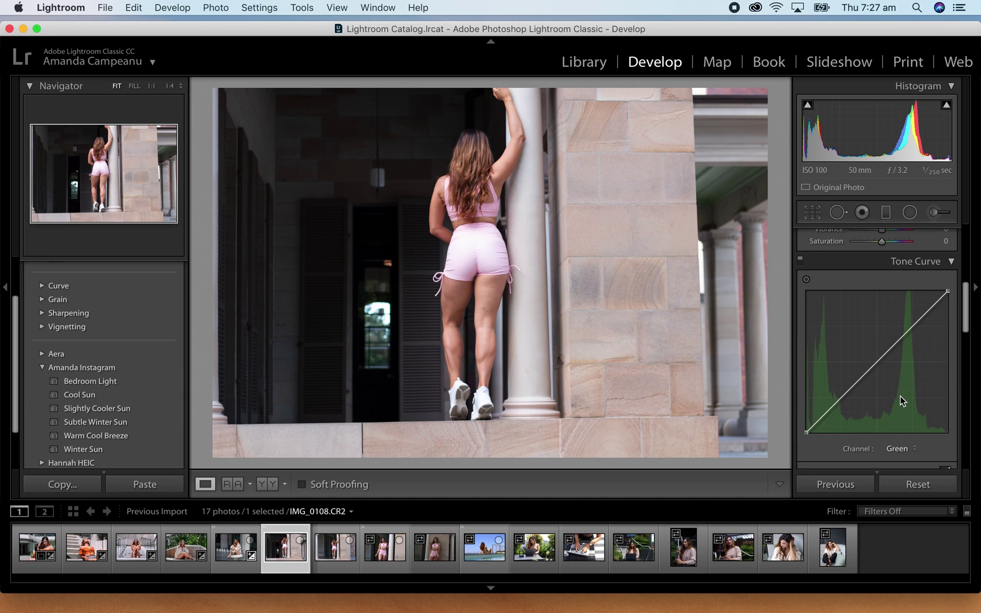
# - Adjust the photo's tone with Contrast −18, Highlights −16, Shadows −23, Whites +12 and Blacks −14
pyautogui.scroll(5, 900, 394)
pyautogui.scroll(2, 903, 386)
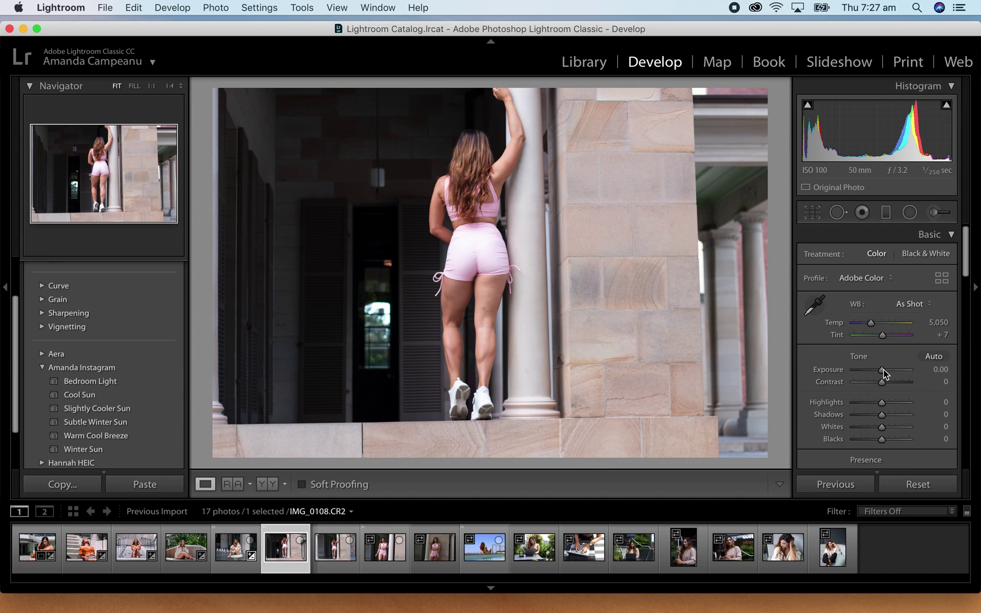
pyautogui.moveTo(882, 382); pyautogui.dragTo(876, 419)
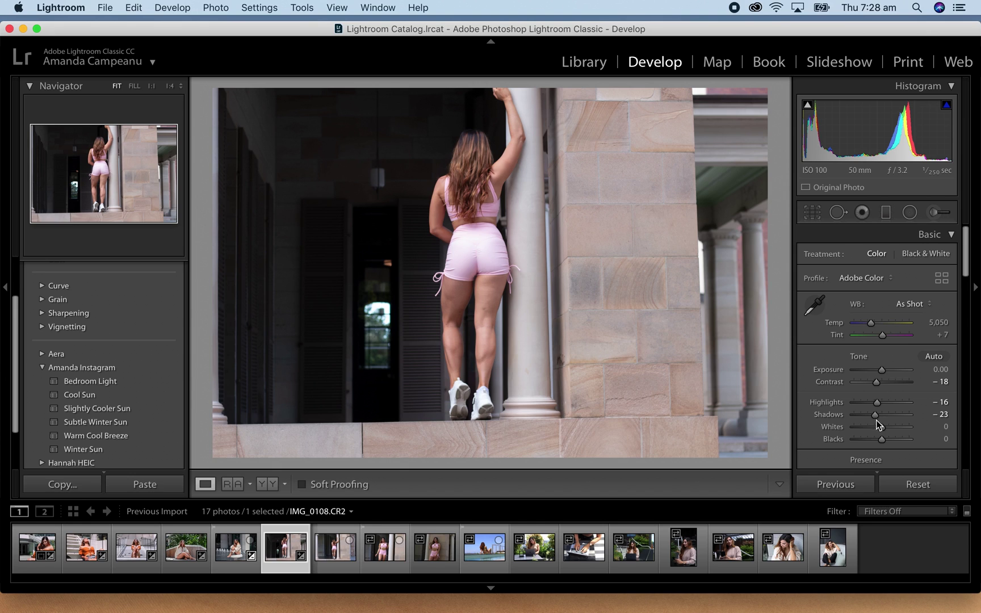
pyautogui.moveTo(884, 433); pyautogui.dragTo(879, 441)
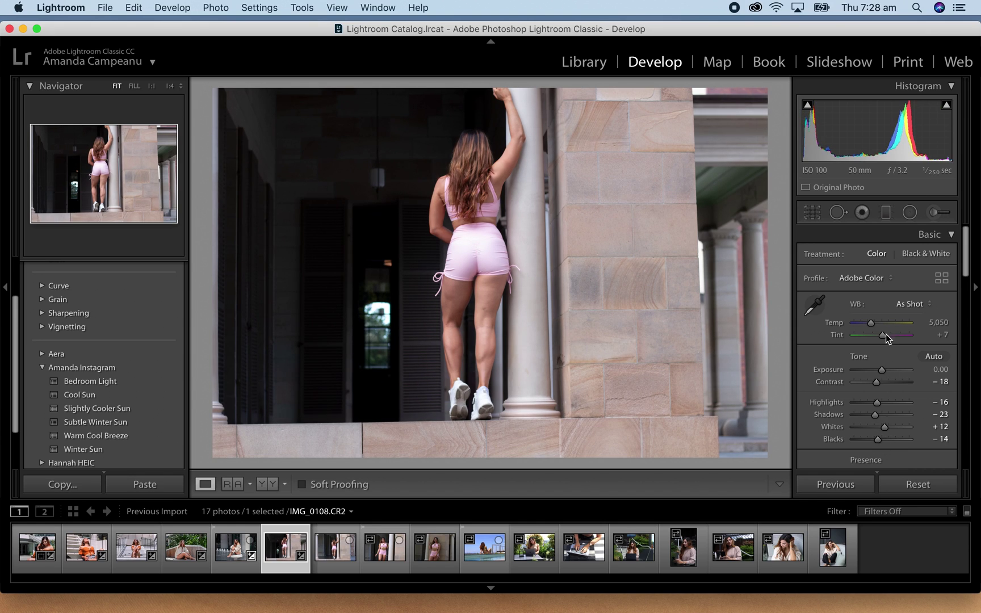
# - Set the photo's presence to Clarity +7, Vibrance −7 and Saturation +14
pyautogui.scroll(-5, 886, 338)
pyautogui.moveTo(883, 260); pyautogui.dragTo(885, 260)
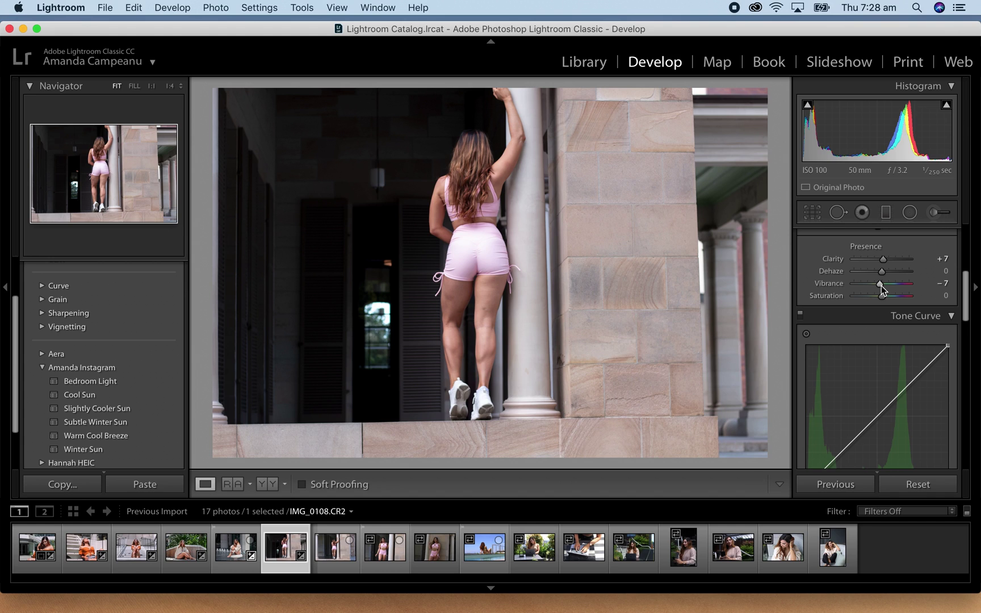
pyautogui.moveTo(884, 296); pyautogui.dragTo(886, 296)
# - Remove the yellow, green, aqua and blue colours by setting each one's HSL Saturation to −100
pyautogui.scroll(-10, 887, 320)
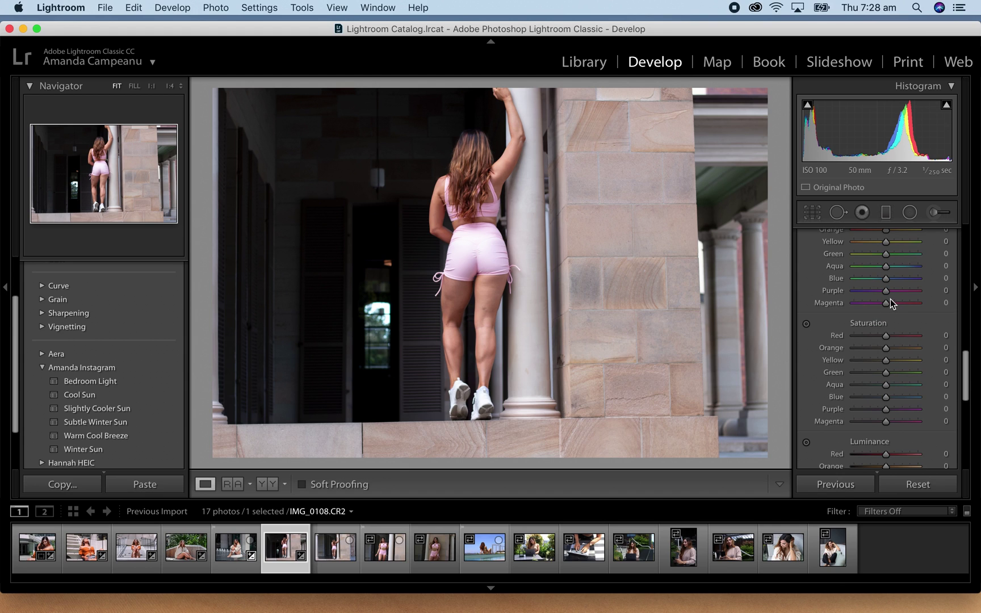
pyautogui.scroll(4, 892, 299)
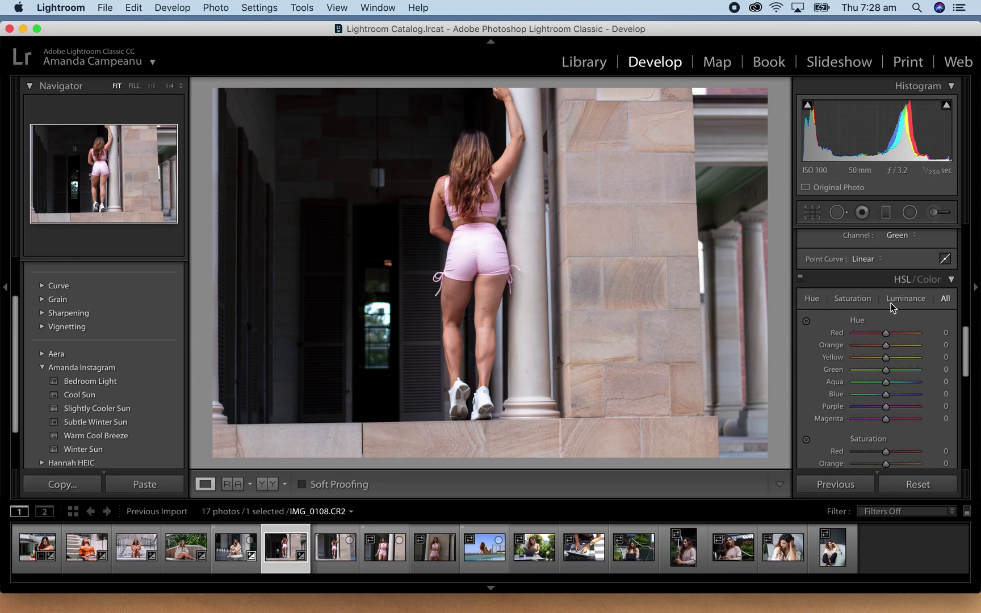
pyautogui.scroll(-3, 893, 302)
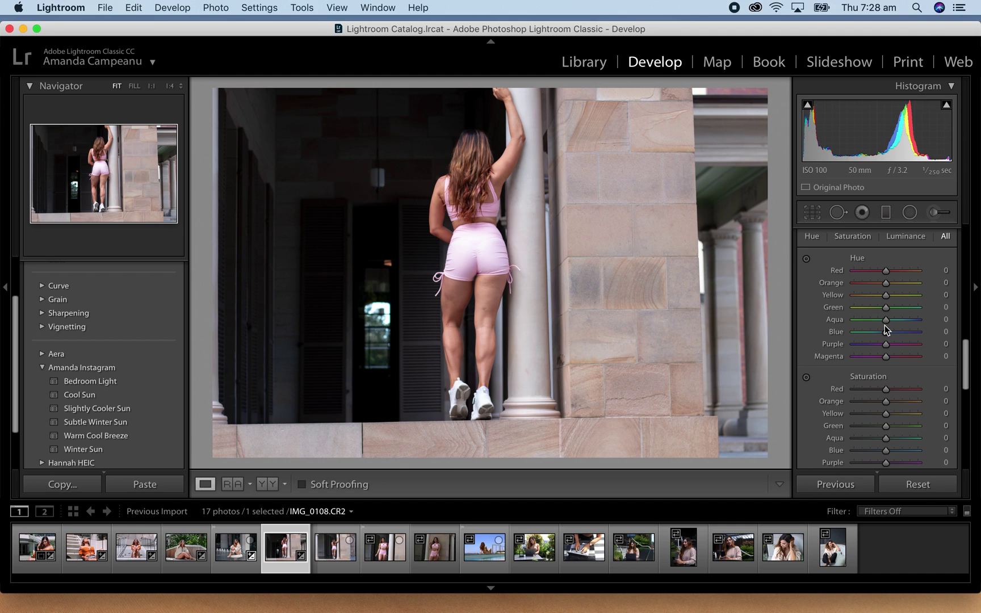
pyautogui.scroll(-5, 886, 386)
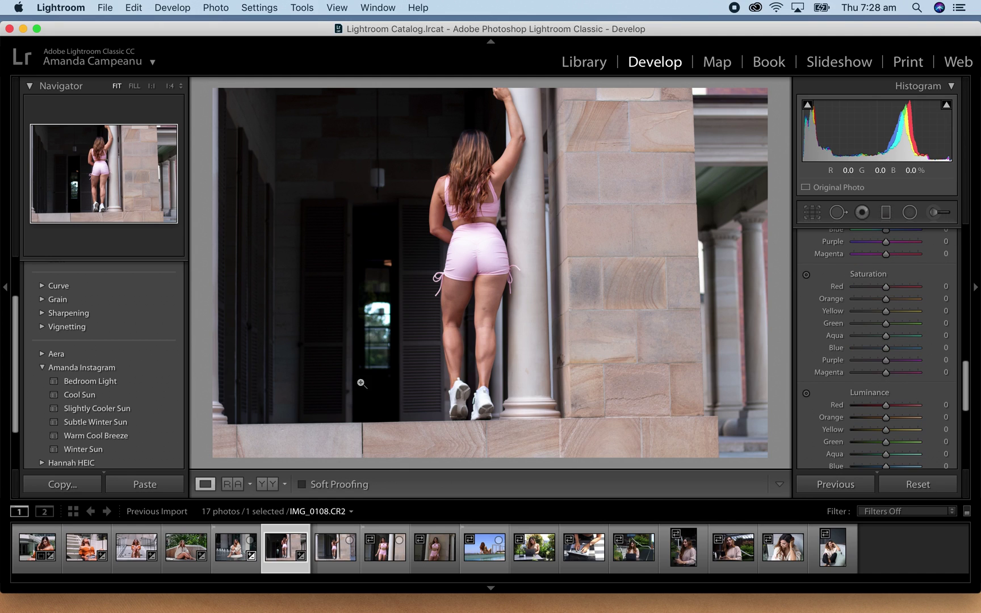
pyautogui.moveTo(886, 324); pyautogui.dragTo(822, 327)
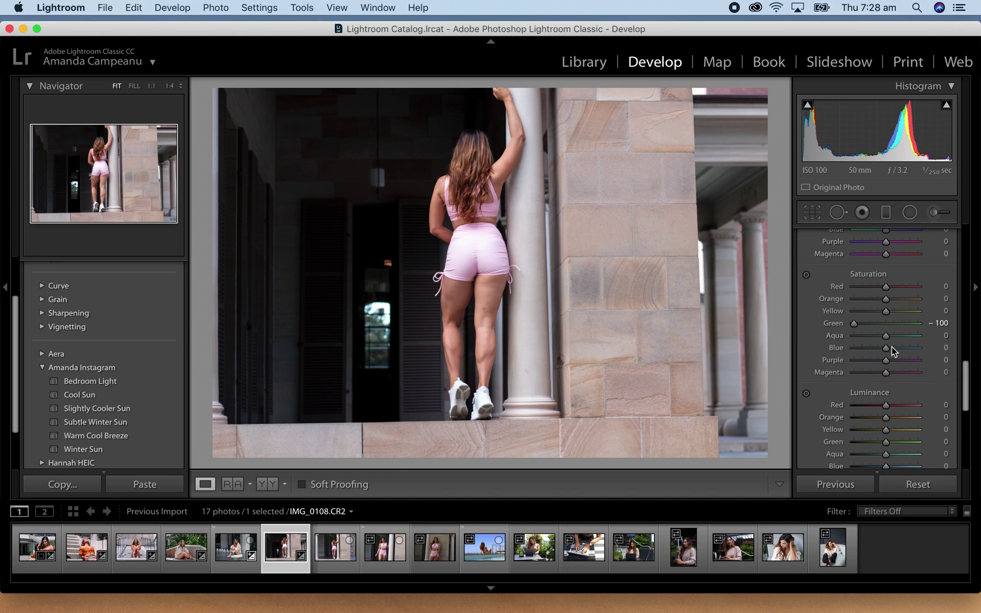
pyautogui.moveTo(888, 348); pyautogui.dragTo(794, 352)
pyautogui.moveTo(886, 338); pyautogui.dragTo(802, 342)
pyautogui.moveTo(885, 311); pyautogui.dragTo(809, 317)
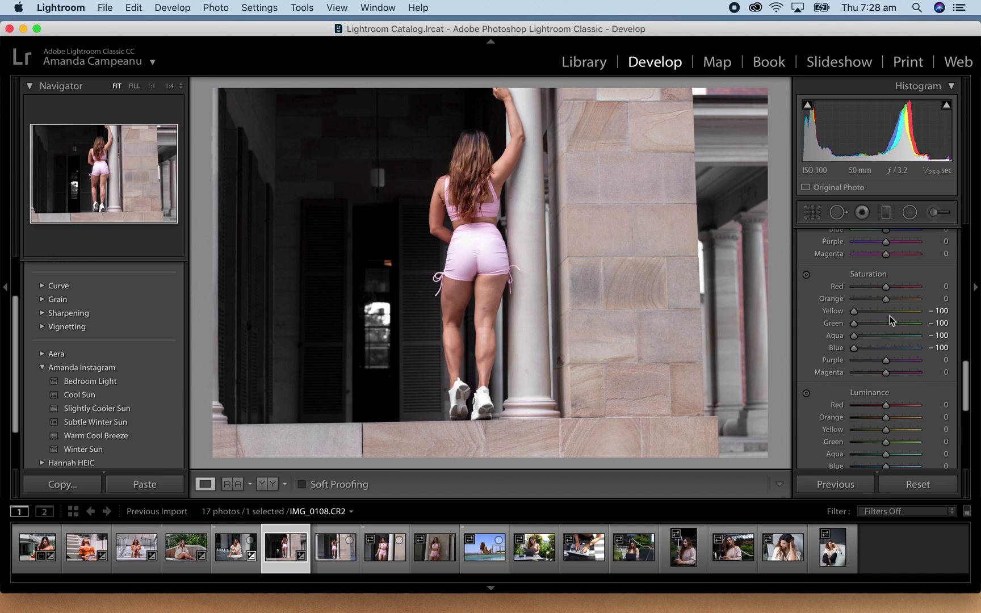
# - Compare the edited column photo with its original side by side, and return to the single-photo view
pyautogui.scroll(-5, 894, 338)
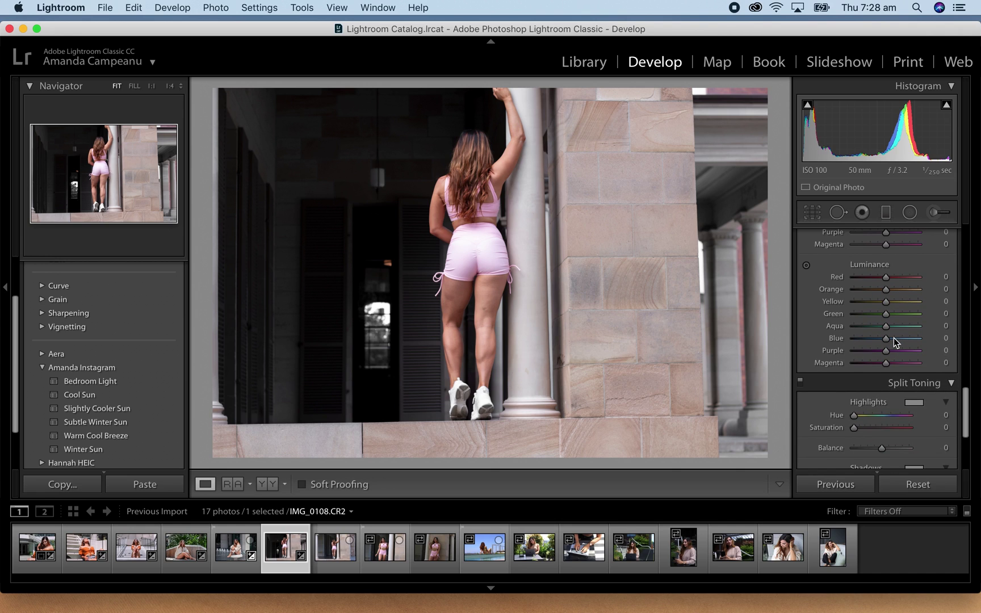
pyautogui.scroll(10, 894, 339)
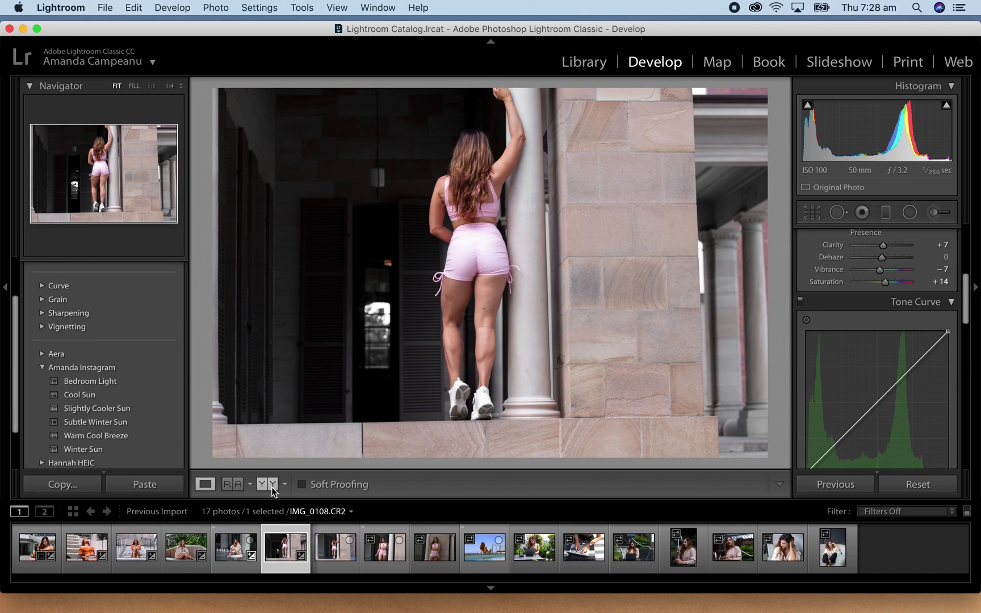
pyautogui.click(272, 487)
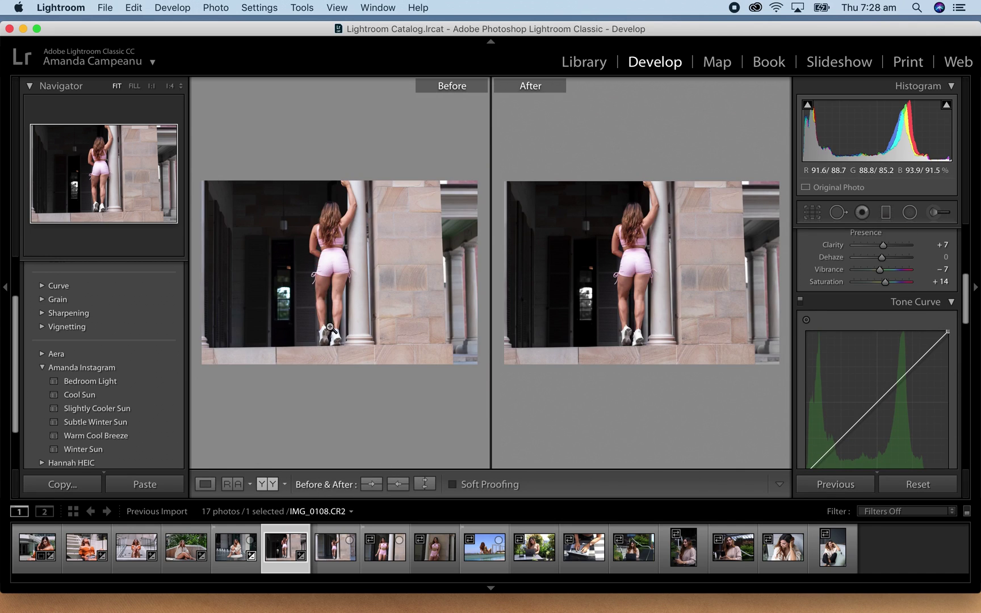
pyautogui.click(206, 486)
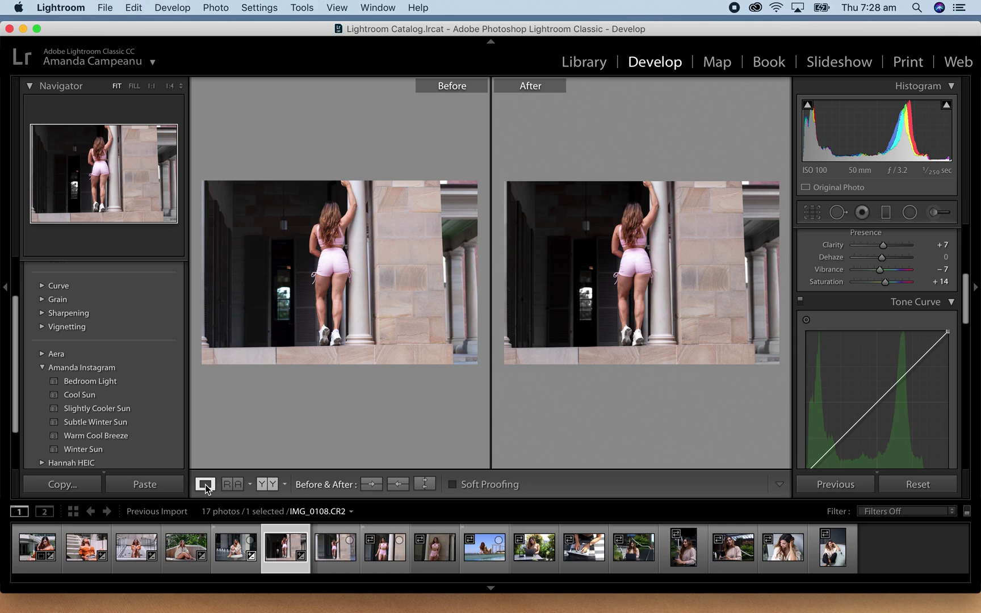
# - Straighten the photo with Crop & Straighten, rotating it by about 1.26 degrees and fine-tuning the angle in a second pass
pyautogui.click(816, 213)
pyautogui.moveTo(774, 243); pyautogui.dragTo(774, 247)
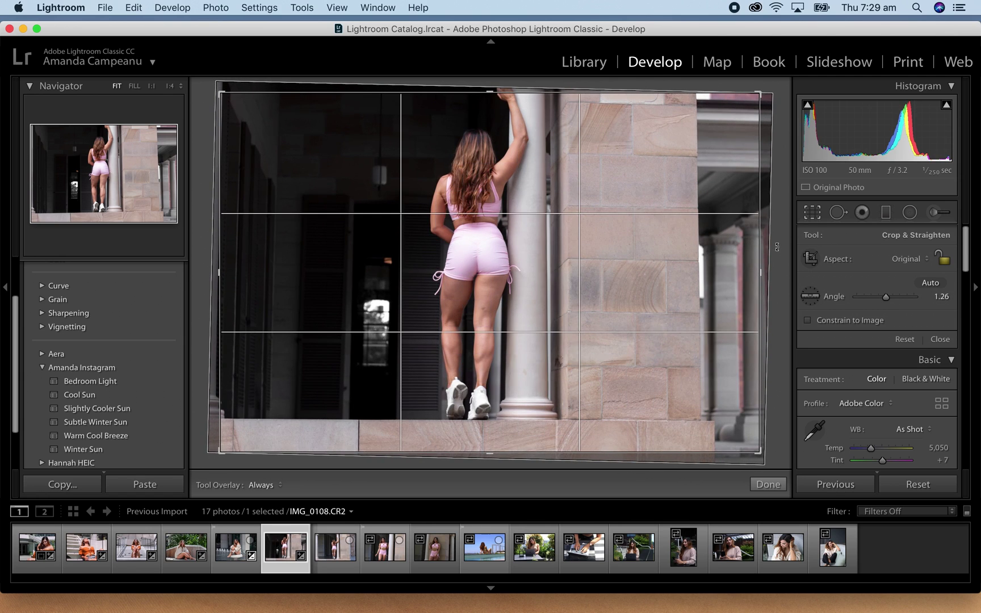
pyautogui.press('Return')
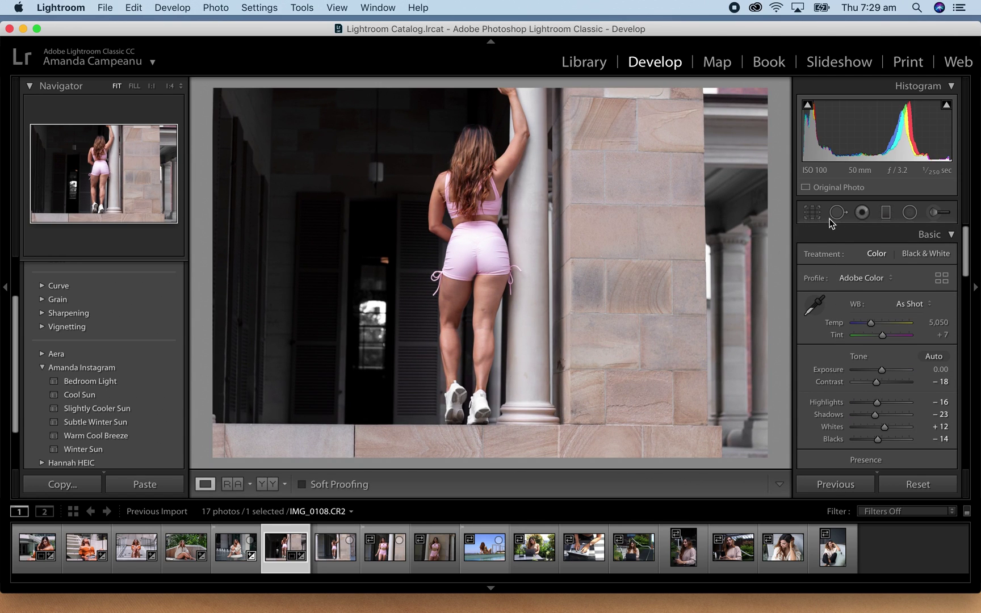
pyautogui.click(811, 213)
pyautogui.moveTo(782, 236); pyautogui.dragTo(779, 232)
pyautogui.press('Return')
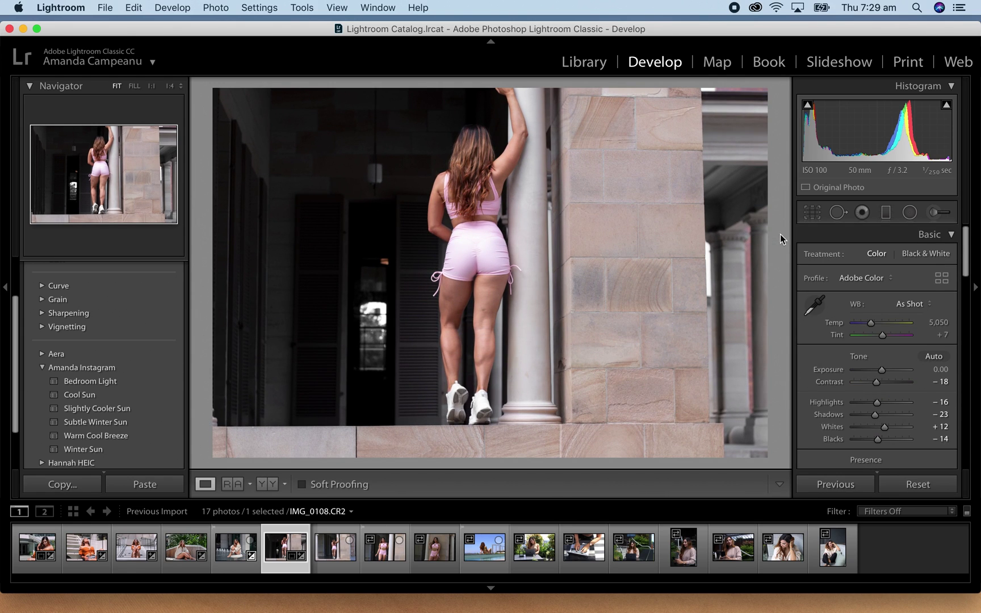
# - Set the photo's Contrast to +3 and Shadows to −7
pyautogui.moveTo(877, 384); pyautogui.dragTo(880, 416)
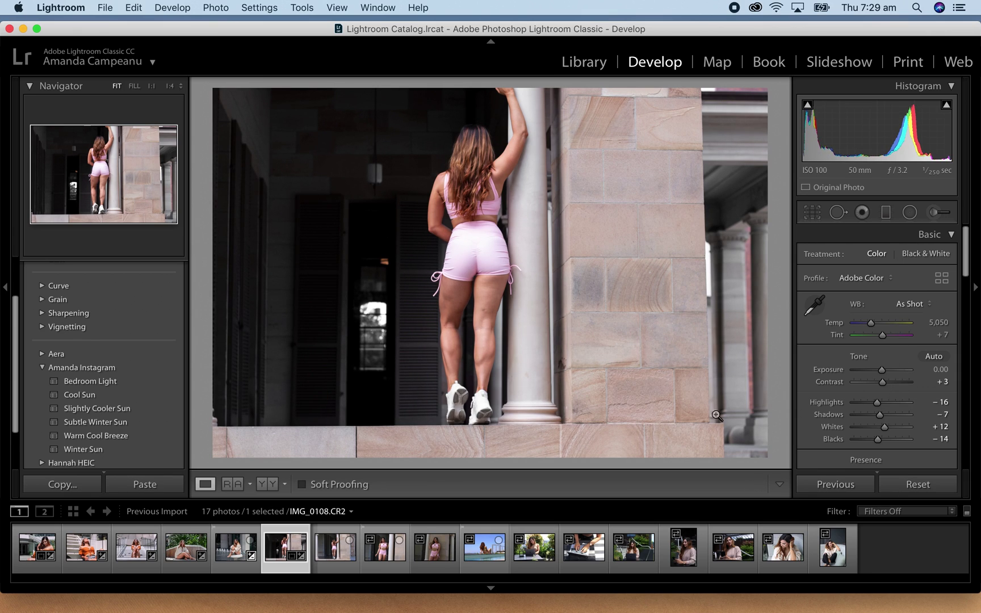
pyautogui.scroll(-4, 884, 355)
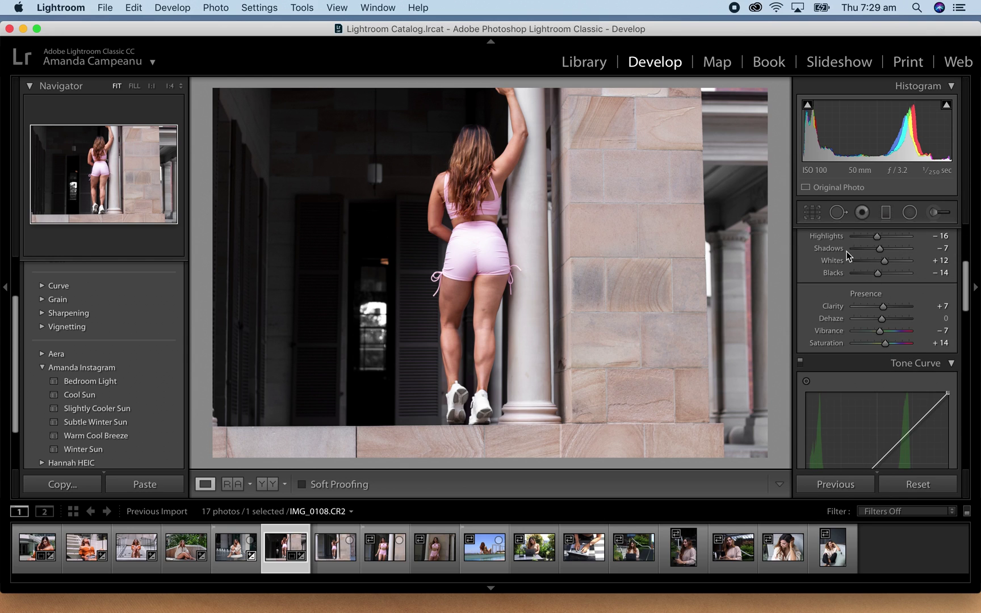
pyautogui.scroll(4, 905, 289)
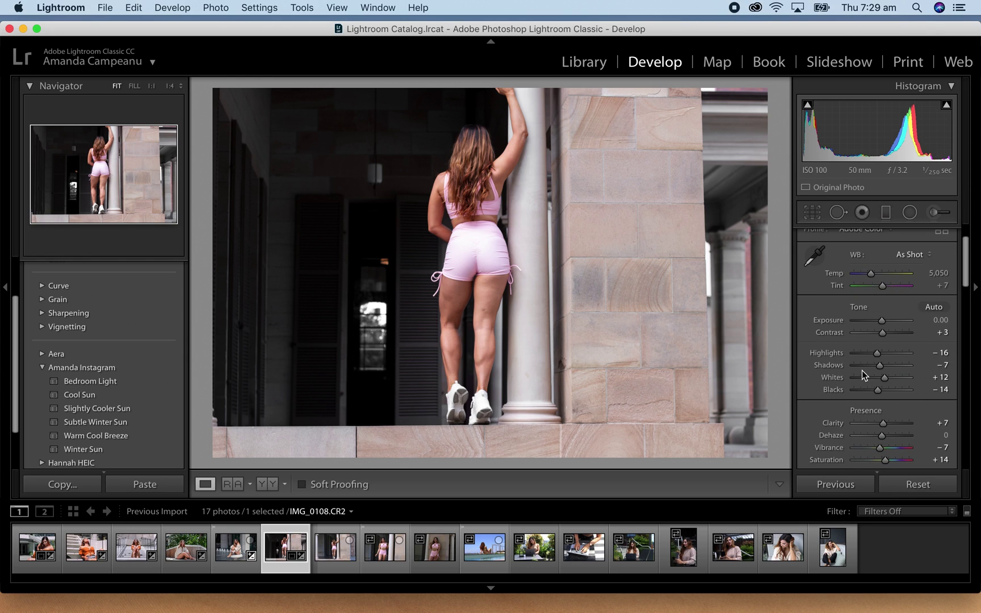
pyautogui.scroll(-1, 879, 357)
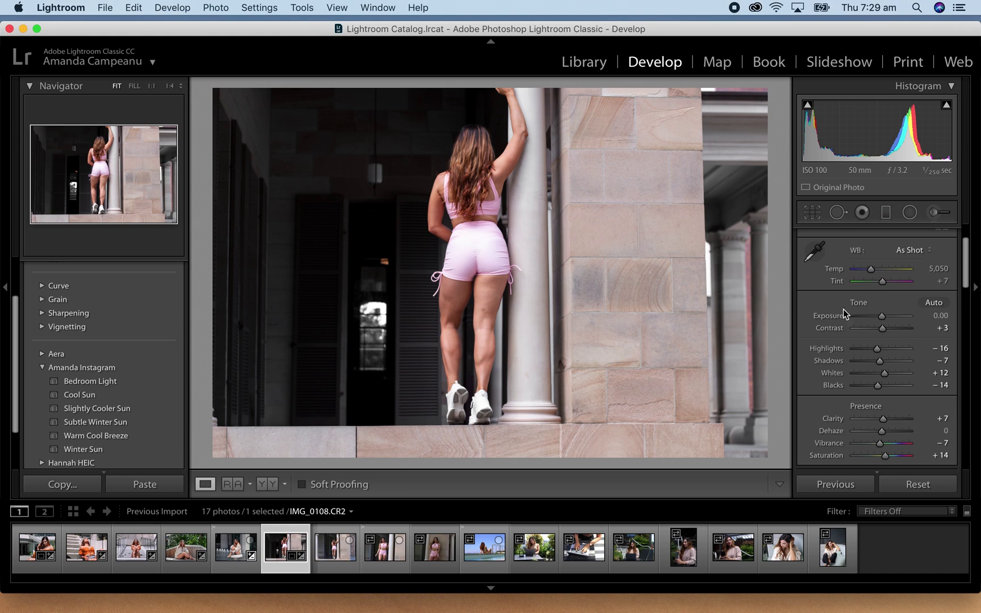
# - Review the photo's Presence, Tone Curve, HSL and Split Toning settings, including the available tone curve channels
pyautogui.scroll(-4, 909, 367)
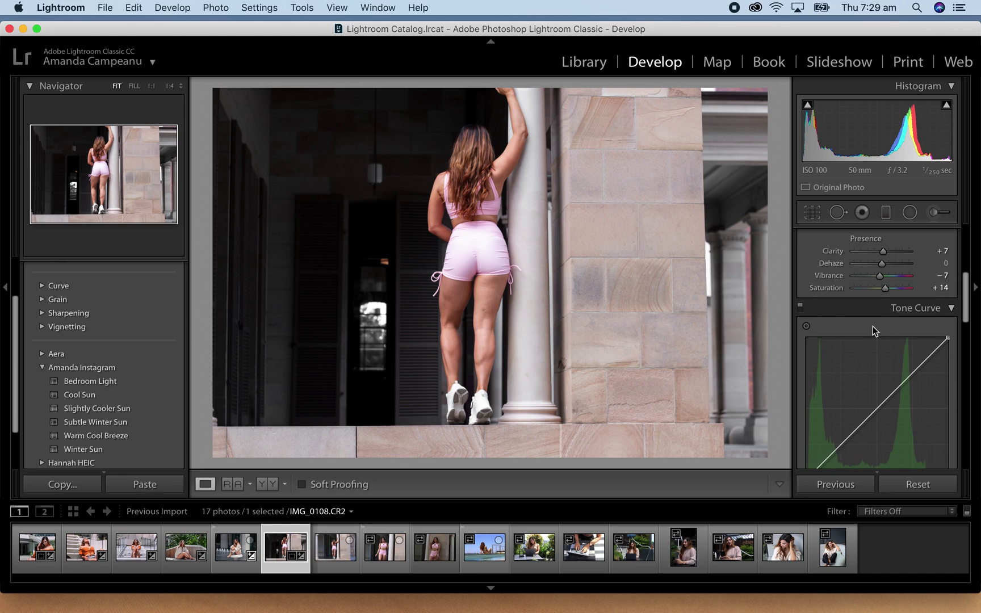
pyautogui.scroll(-3, 871, 315)
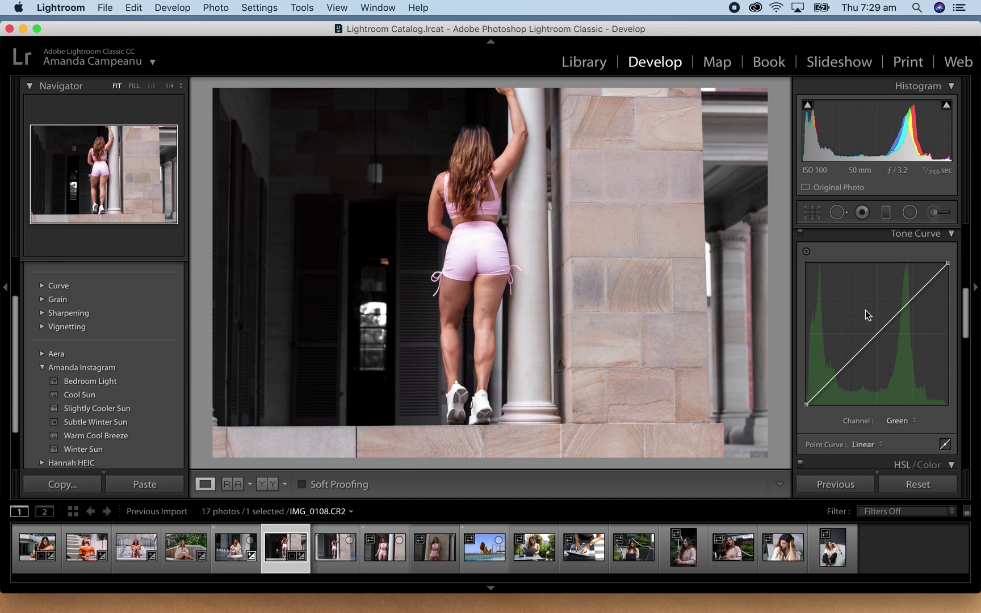
pyautogui.click(911, 423)
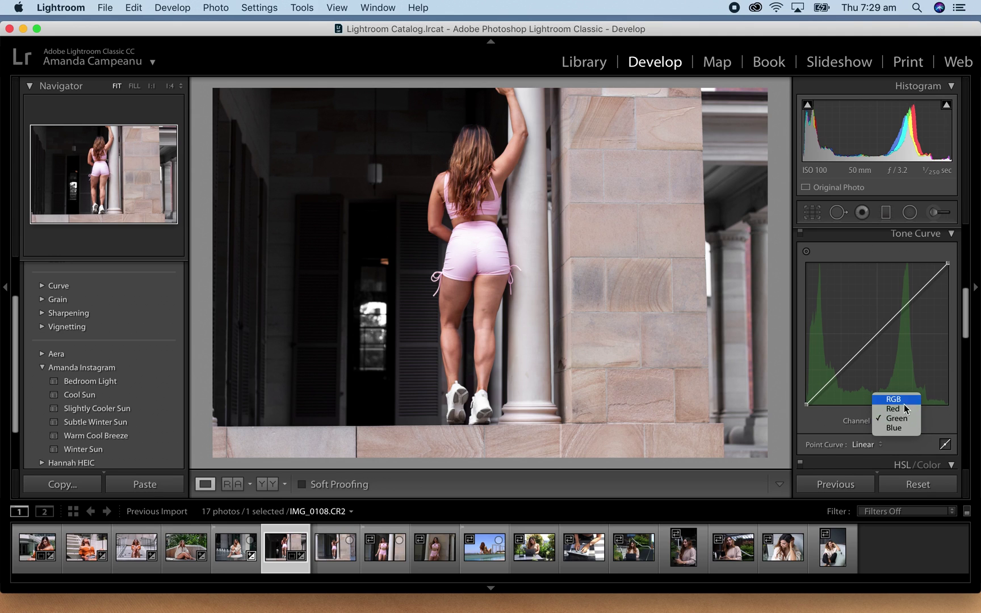
pyautogui.click(940, 420)
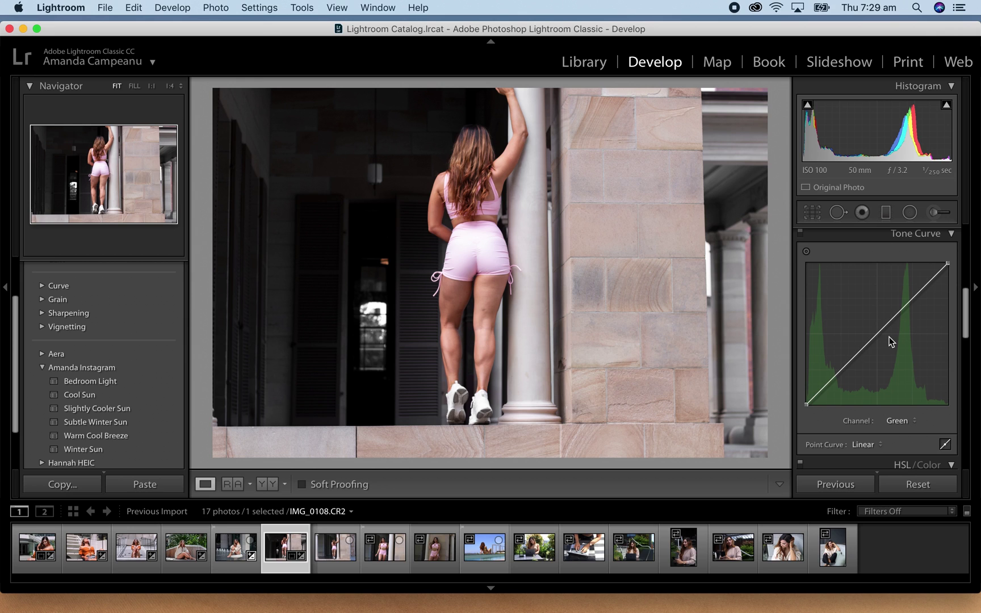
pyautogui.scroll(-10, 886, 327)
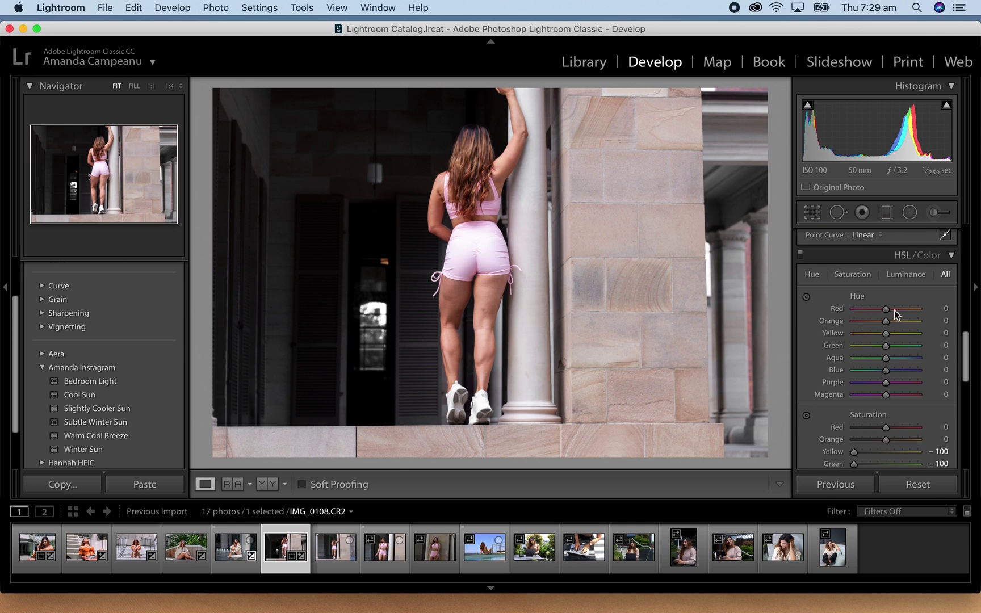
pyautogui.scroll(-8, 891, 329)
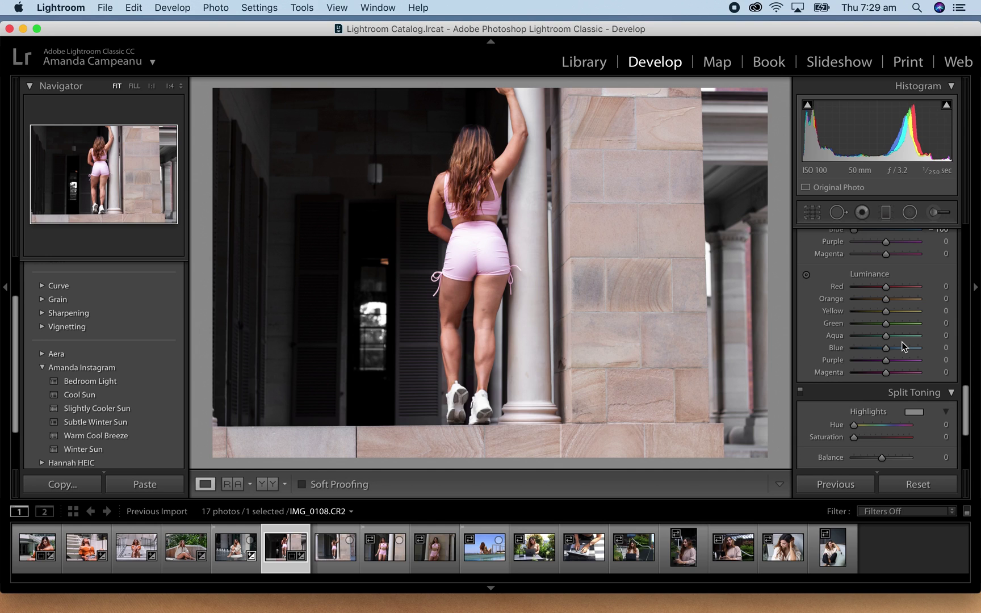
pyautogui.scroll(-5, 891, 318)
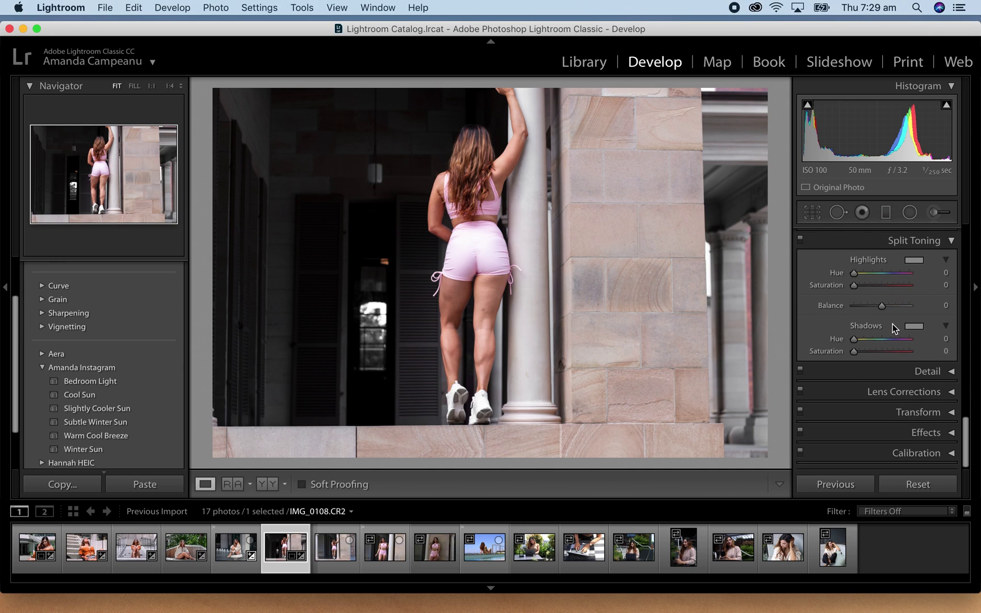
pyautogui.scroll(6, 892, 325)
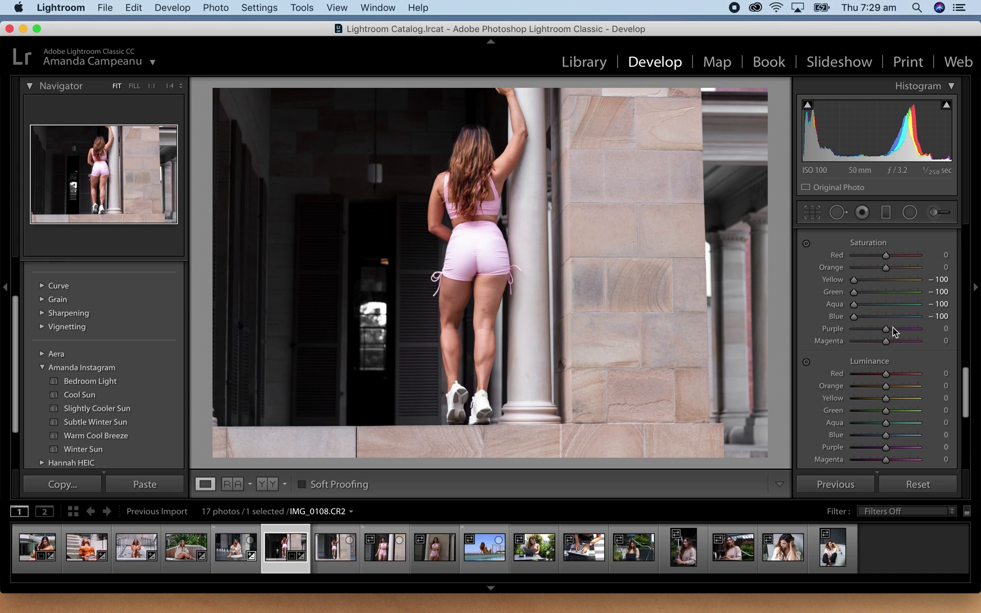
pyautogui.scroll(4, 894, 337)
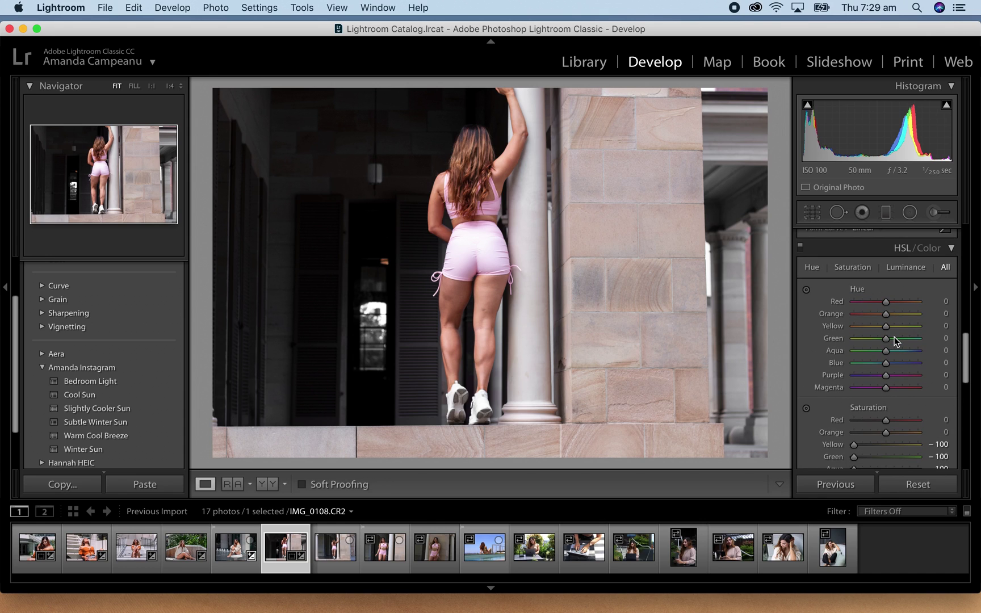